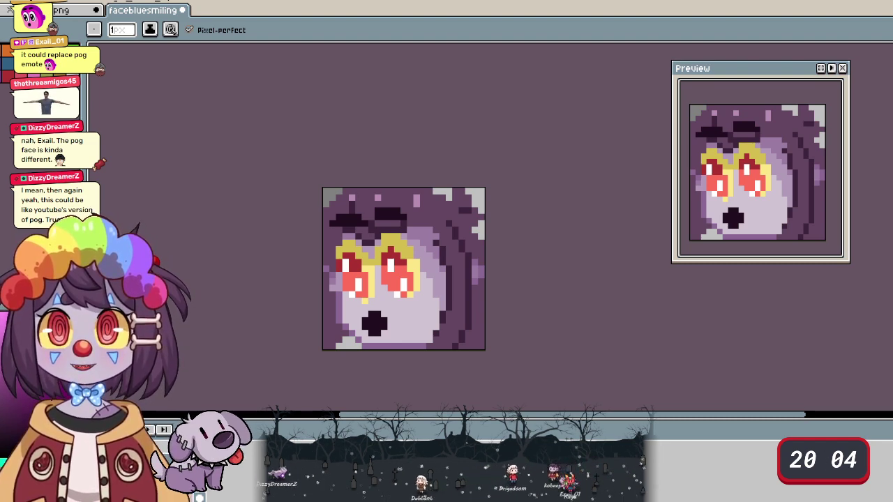
# - Switch to Clip Studio Paint, look over the snooz.png emote at a larger zoom and close it
pyautogui.hotkey('alt', 'Tab')
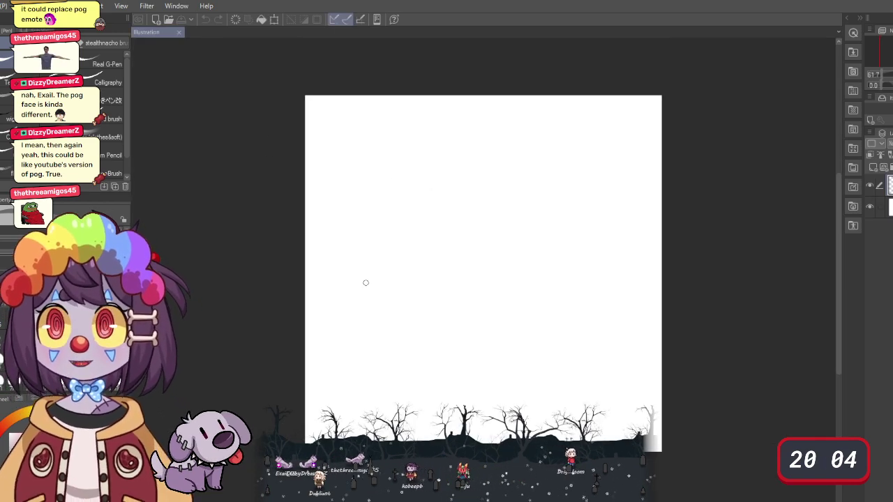
pyautogui.moveTo(398, 281); pyautogui.dragTo(349, 251)
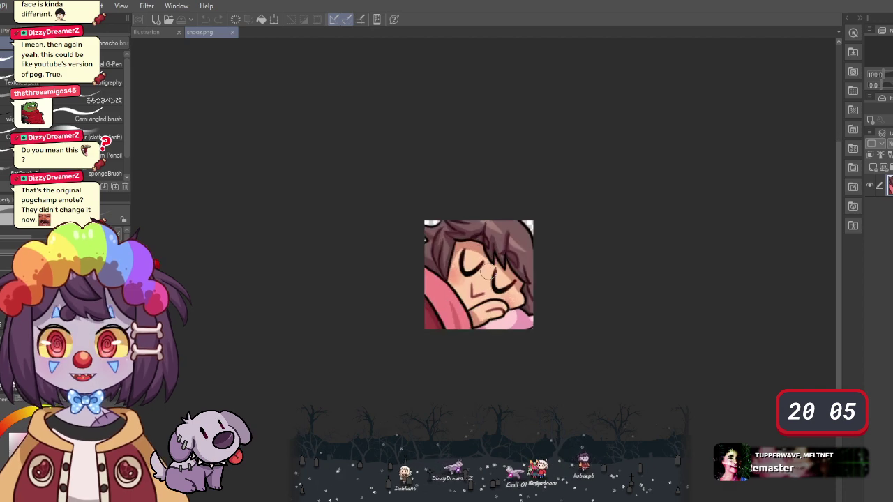
pyautogui.moveTo(486, 273); pyautogui.dragTo(469, 246)
pyautogui.scroll(1, 469, 258)
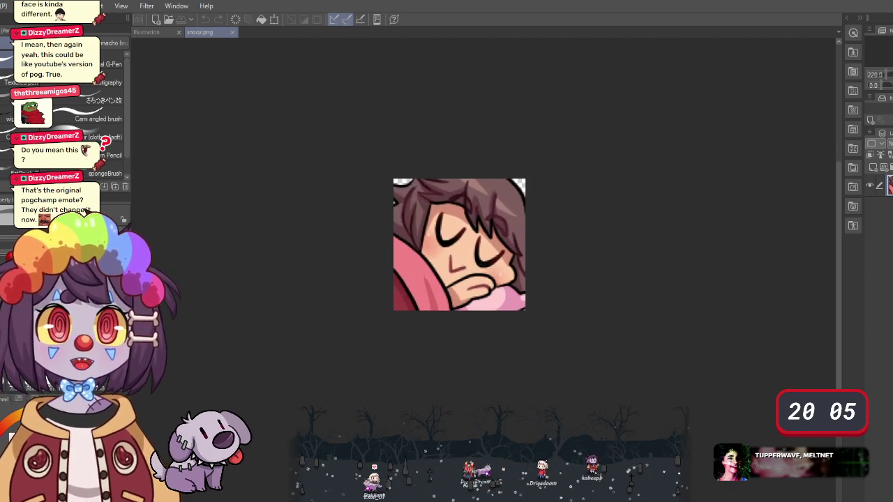
pyautogui.click(233, 32)
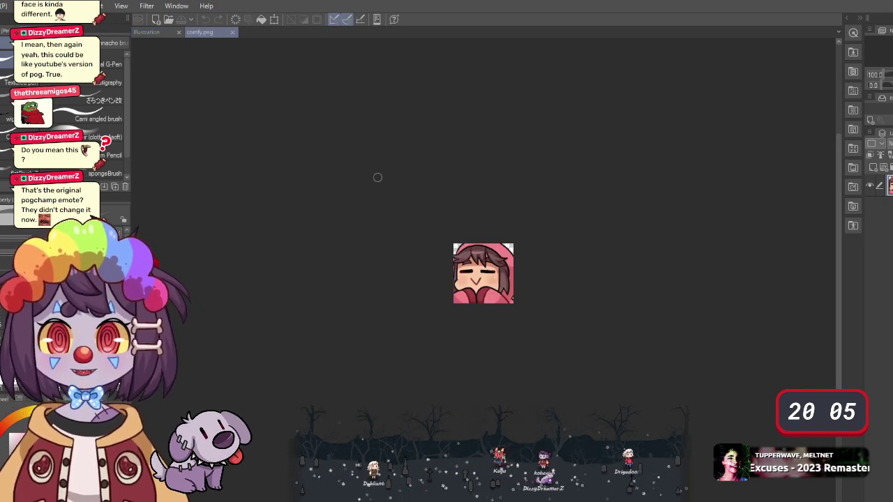
# - Set up comfy.png as an enlarged reference beside the blank illustration canvas, adjusting the split between the two
pyautogui.scroll(2, 377, 177)
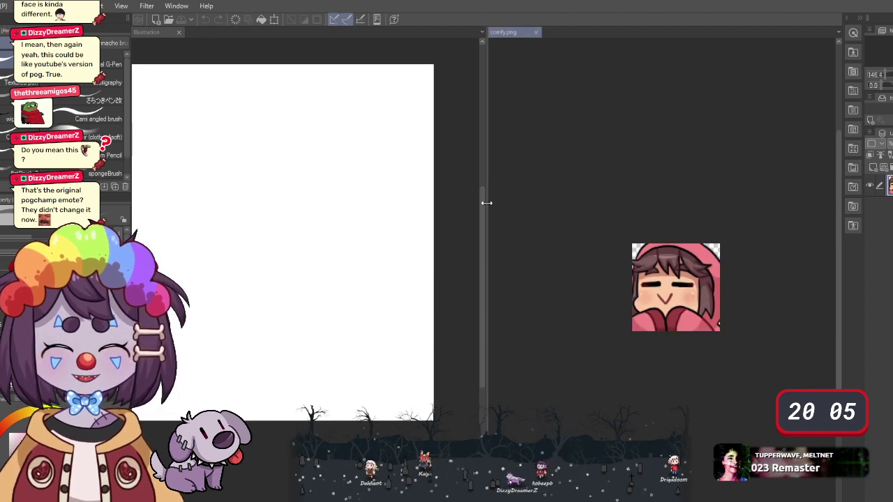
pyautogui.moveTo(487, 202); pyautogui.dragTo(713, 219)
pyautogui.scroll(1, 781, 279)
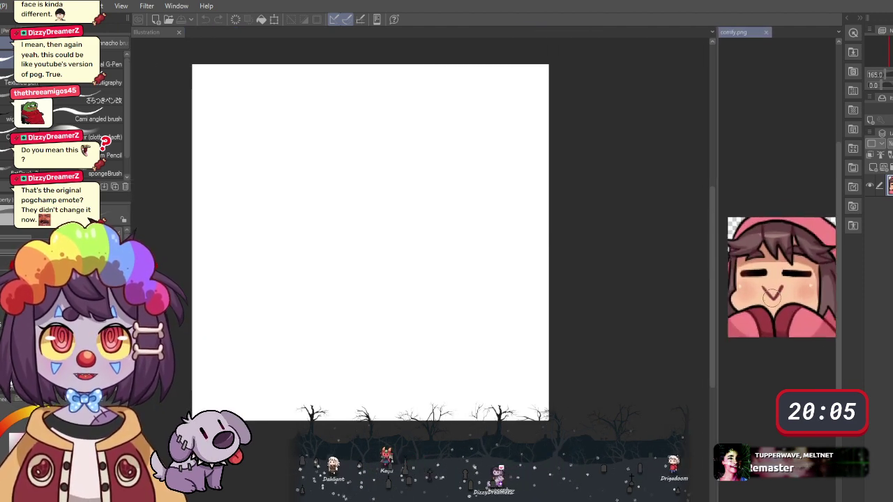
pyautogui.scroll(3, 771, 297)
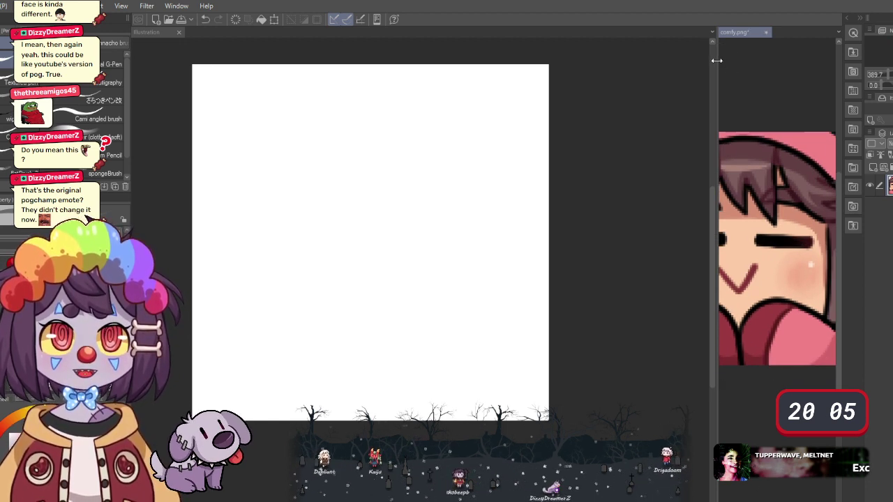
pyautogui.moveTo(714, 60); pyautogui.dragTo(602, 77)
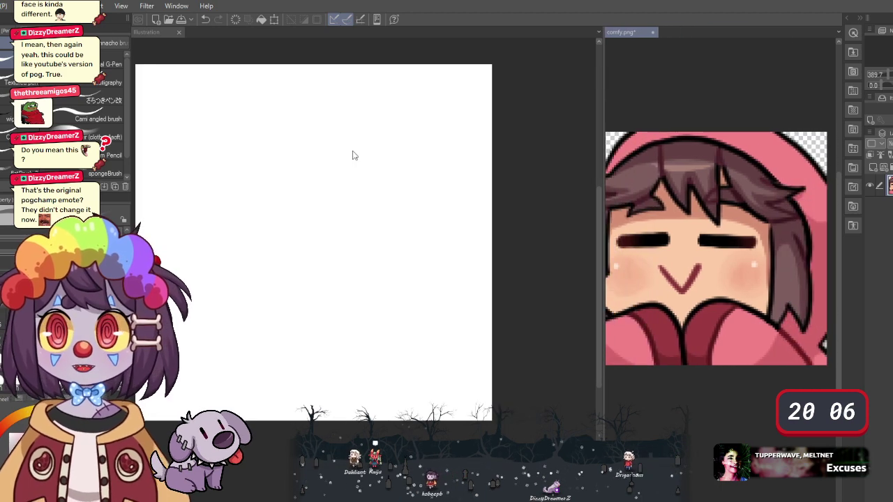
pyautogui.moveTo(347, 156); pyautogui.dragTo(404, 170)
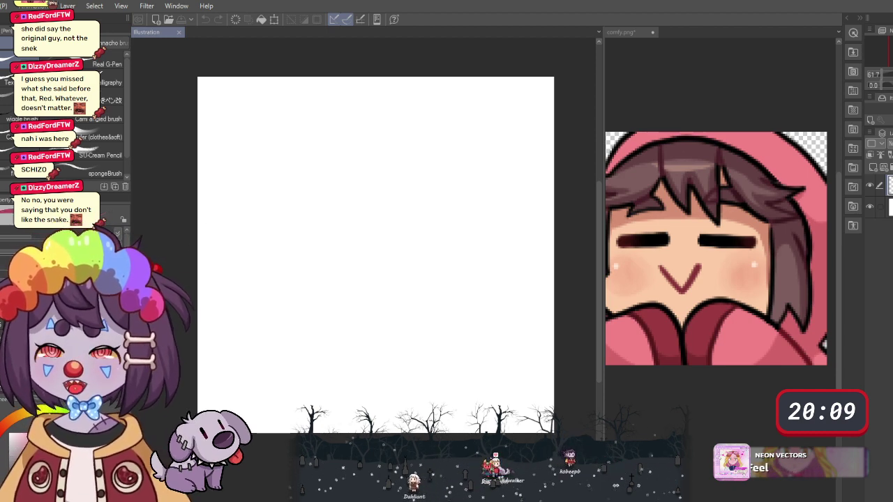
# - Sketch a loose dark red circle for the head and try thin closed-eye strokes inside it
pyautogui.moveTo(285, 185)
pyautogui.mouseDown()
pyautogui.moveTo(379, 128)
pyautogui.moveTo(336, 127)
pyautogui.moveTo(271, 183)
pyautogui.moveTo(450, 248)
pyautogui.mouseUp()
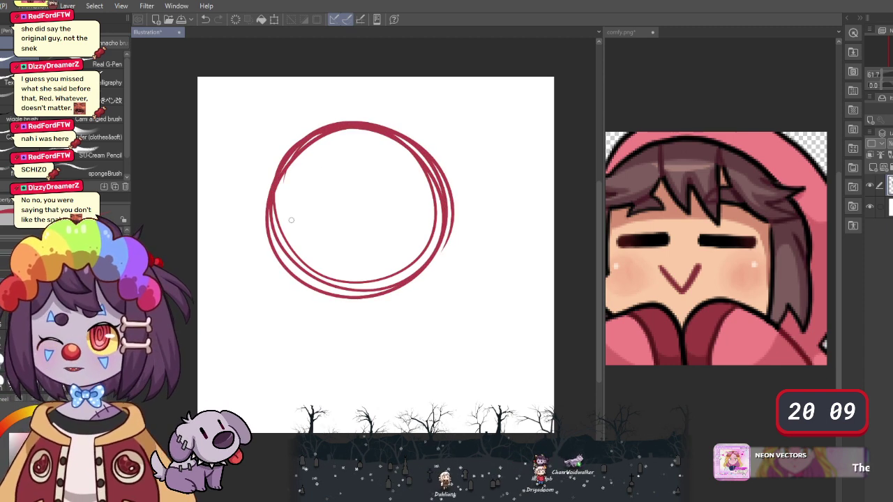
pyautogui.moveTo(284, 203); pyautogui.dragTo(321, 220)
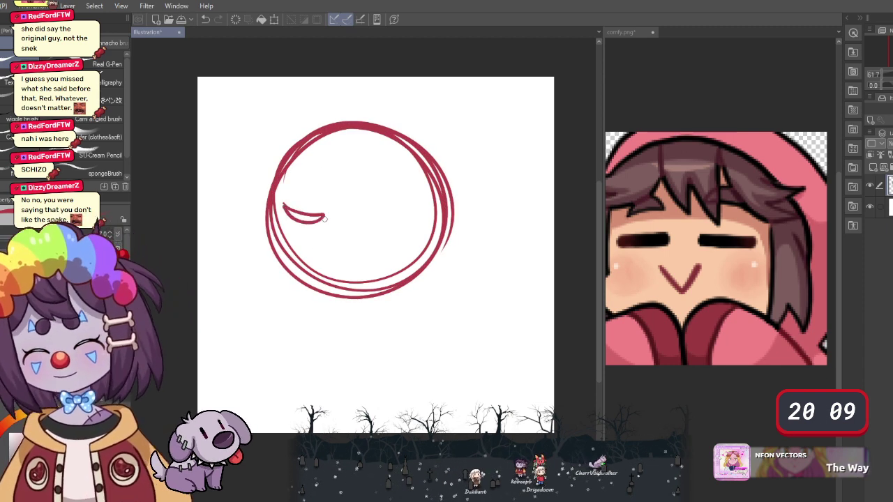
pyautogui.moveTo(377, 209)
pyautogui.mouseDown()
pyautogui.moveTo(412, 209)
pyautogui.moveTo(382, 219)
pyautogui.mouseUp()
pyautogui.hotkey('ctrl', 'z')
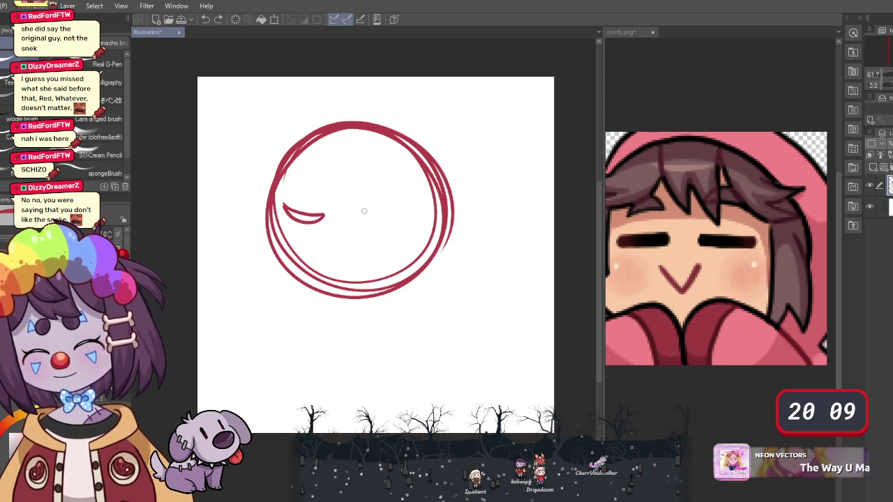
pyautogui.hotkey('ctrl', 'z')
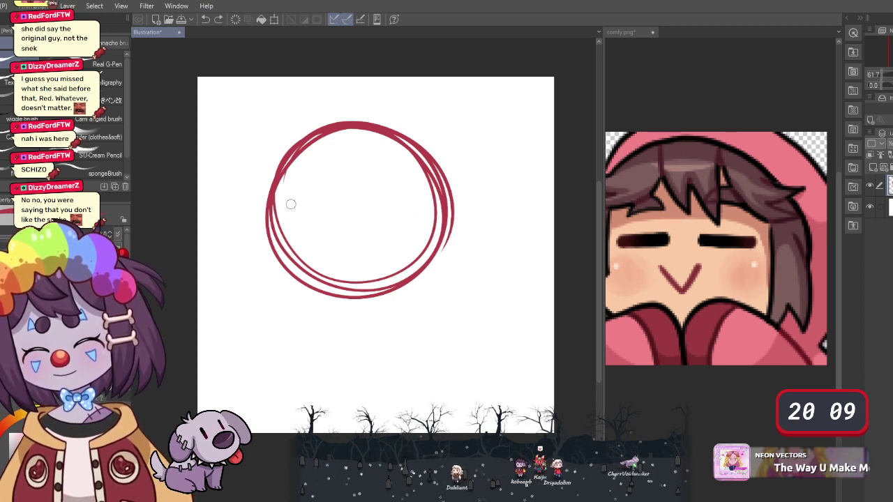
# - Sketch thick, downward-curved closed eyes, two short eyebrows and an open smiling mouth inside the head circle
pyautogui.moveTo(284, 201)
pyautogui.mouseDown()
pyautogui.moveTo(384, 215)
pyautogui.moveTo(366, 213)
pyautogui.mouseUp()
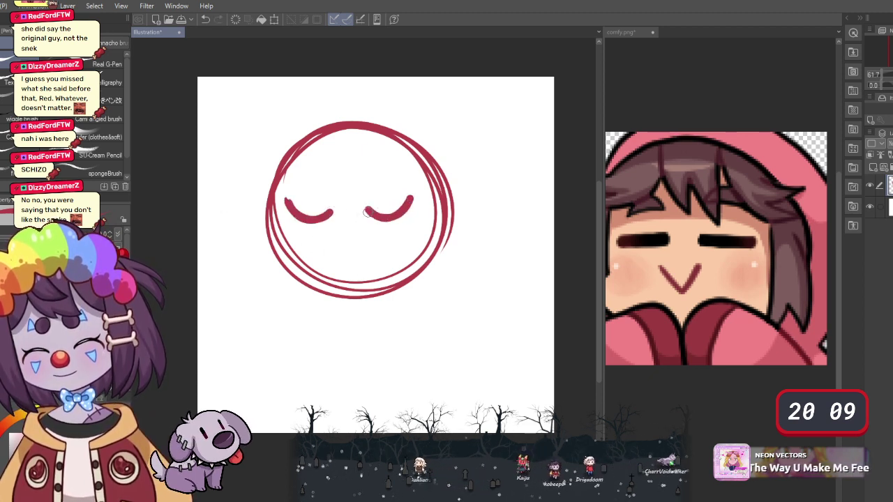
pyautogui.moveTo(287, 203); pyautogui.dragTo(336, 213)
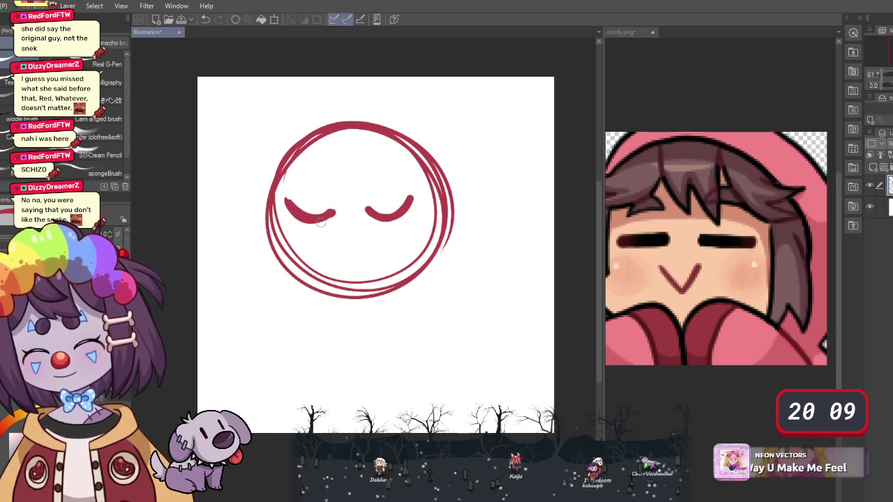
pyautogui.moveTo(307, 180); pyautogui.dragTo(382, 176)
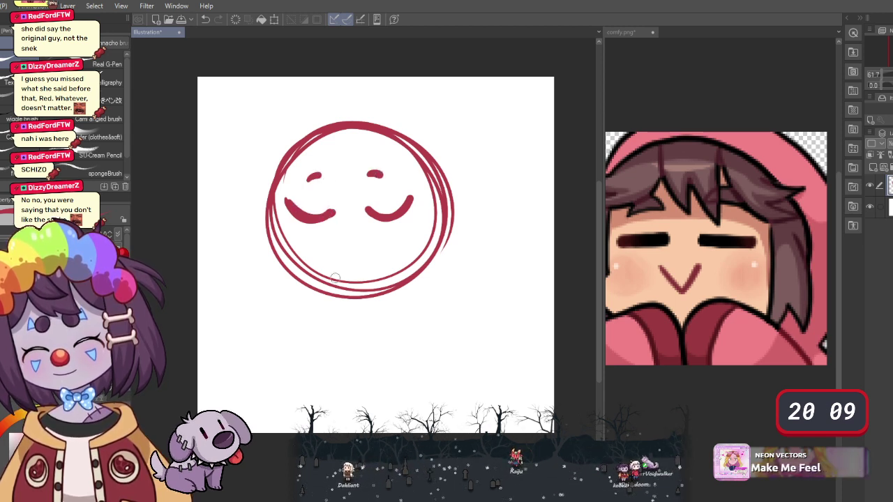
pyautogui.moveTo(328, 240)
pyautogui.mouseDown()
pyautogui.moveTo(371, 237)
pyautogui.moveTo(355, 267)
pyautogui.moveTo(318, 250)
pyautogui.mouseUp()
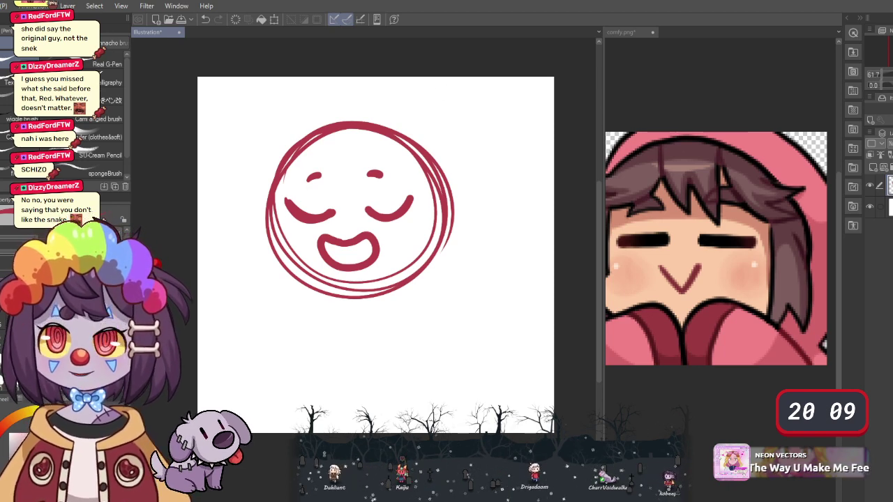
# - Sketch two curved lines meeting under the chin, with a short forked fold hanging from the centre
pyautogui.moveTo(440, 279)
pyautogui.mouseDown()
pyautogui.moveTo(349, 296)
pyautogui.moveTo(335, 310)
pyautogui.moveTo(338, 325)
pyautogui.moveTo(383, 343)
pyautogui.mouseUp()
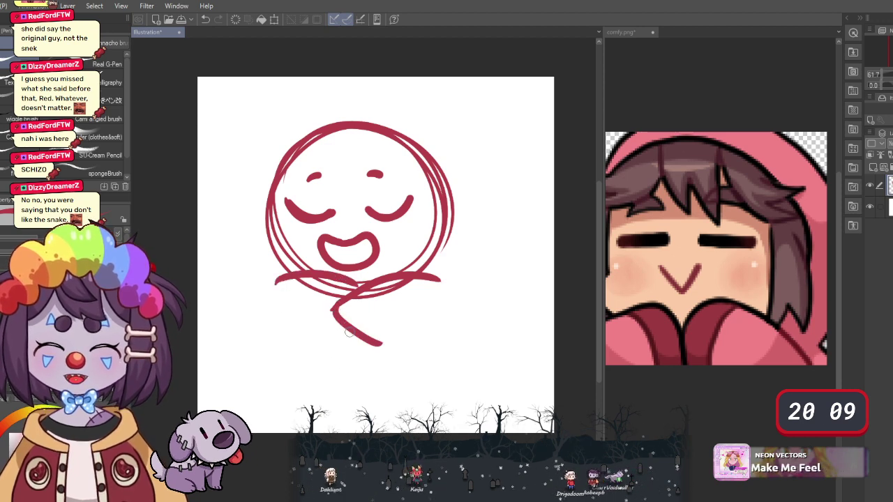
pyautogui.hotkey('ctrl', 'z')
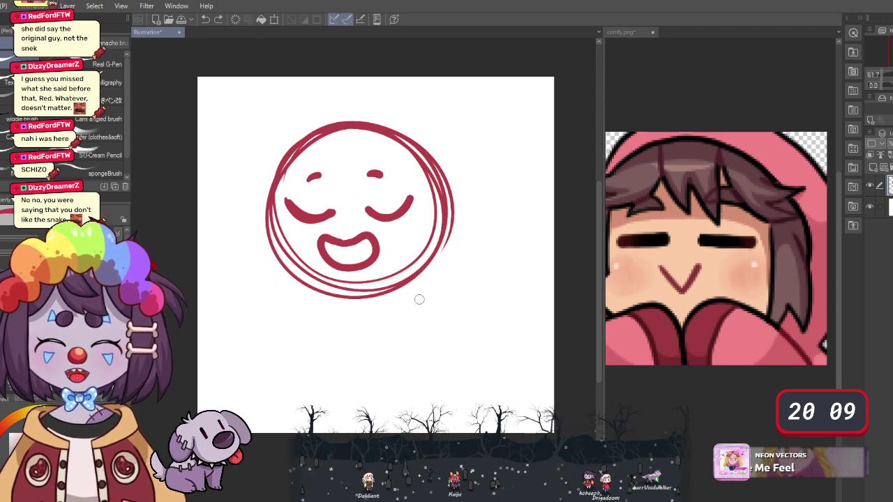
pyautogui.moveTo(418, 299); pyautogui.dragTo(340, 331)
pyautogui.moveTo(273, 296)
pyautogui.mouseDown()
pyautogui.moveTo(330, 282)
pyautogui.moveTo(341, 332)
pyautogui.mouseUp()
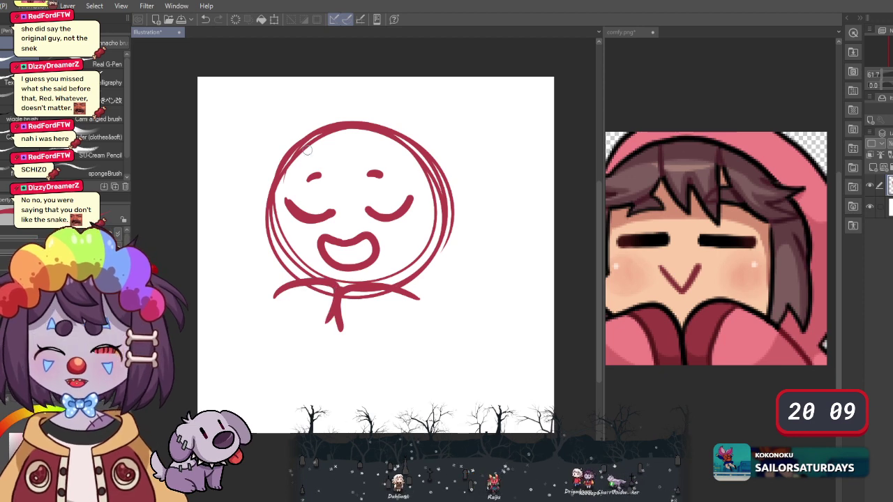
# - Sketch jagged bangs across the forehead and side locks of hair framing both sides of the face
pyautogui.moveTo(315, 131)
pyautogui.mouseDown()
pyautogui.moveTo(346, 180)
pyautogui.moveTo(338, 166)
pyautogui.moveTo(388, 179)
pyautogui.mouseUp()
pyautogui.moveTo(360, 133); pyautogui.dragTo(426, 212)
pyautogui.moveTo(411, 162); pyautogui.dragTo(396, 292)
pyautogui.moveTo(446, 210); pyautogui.dragTo(377, 301)
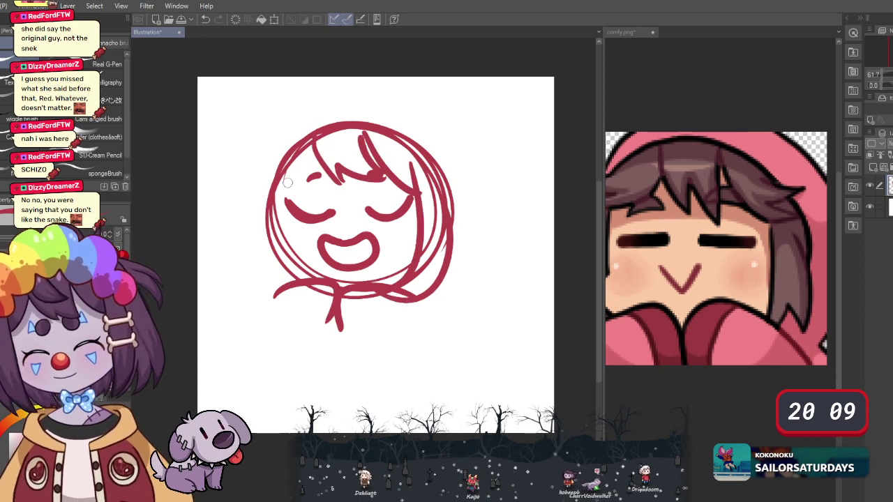
pyautogui.moveTo(312, 143); pyautogui.dragTo(279, 200)
pyautogui.moveTo(293, 129)
pyautogui.mouseDown()
pyautogui.moveTo(259, 145)
pyautogui.moveTo(297, 276)
pyautogui.mouseUp()
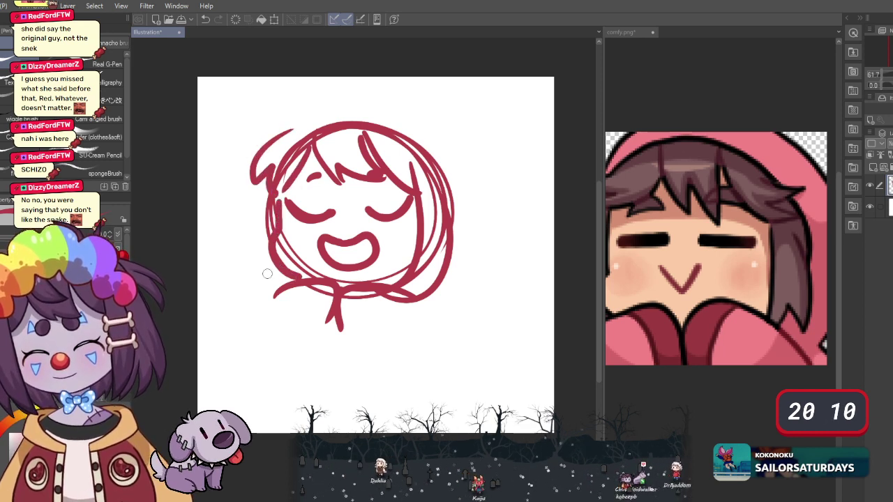
pyautogui.moveTo(264, 205)
pyautogui.mouseDown()
pyautogui.moveTo(256, 231)
pyautogui.moveTo(276, 297)
pyautogui.mouseUp()
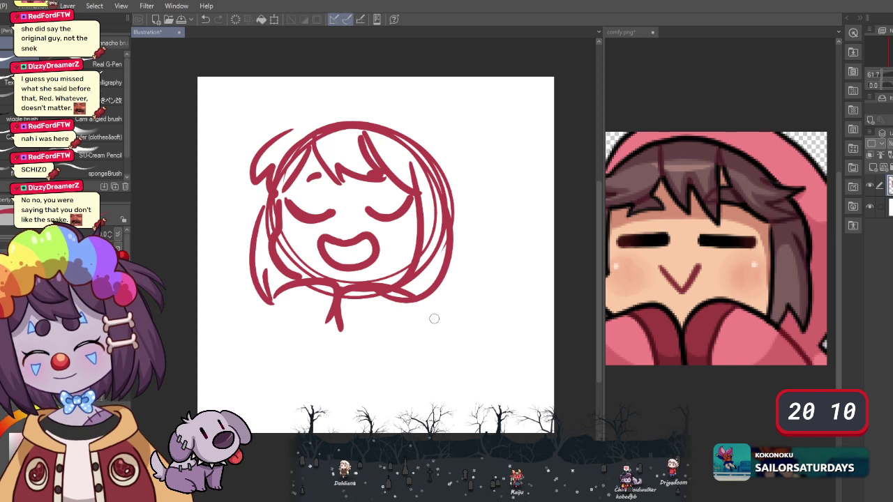
# - Outline the top of the hair, and add a long lock and a small bone clip on the right side
pyautogui.moveTo(298, 126)
pyautogui.mouseDown()
pyautogui.moveTo(439, 156)
pyautogui.moveTo(307, 105)
pyautogui.moveTo(422, 122)
pyautogui.moveTo(465, 175)
pyautogui.moveTo(489, 282)
pyautogui.mouseUp()
pyautogui.hotkey('ctrl', 'z')
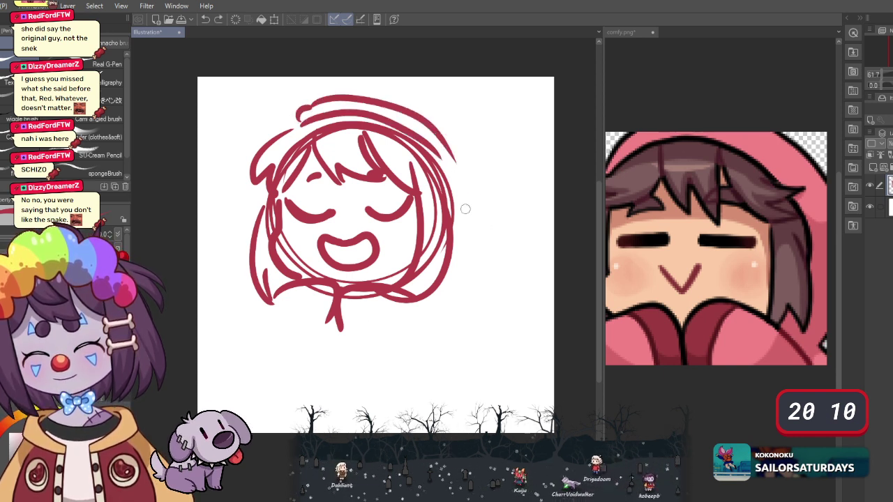
pyautogui.moveTo(454, 165); pyautogui.dragTo(466, 323)
pyautogui.moveTo(460, 174); pyautogui.dragTo(471, 334)
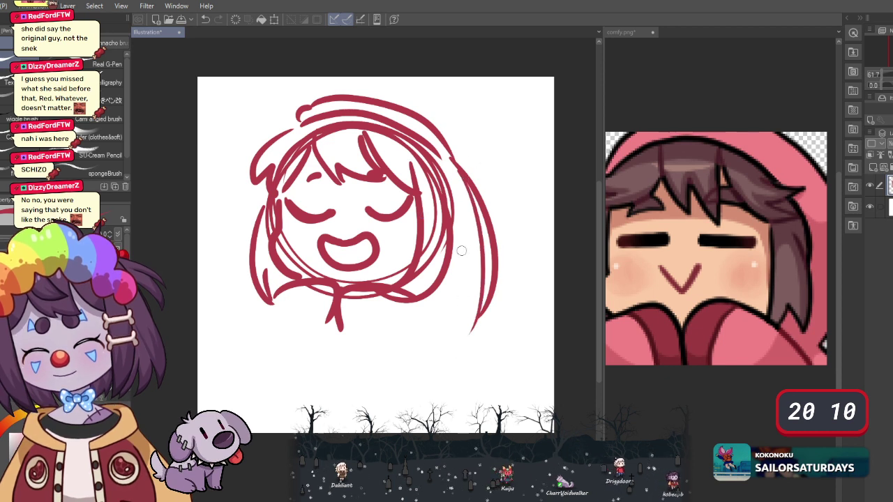
pyautogui.moveTo(462, 240)
pyautogui.mouseDown()
pyautogui.moveTo(454, 276)
pyautogui.moveTo(464, 268)
pyautogui.moveTo(477, 280)
pyautogui.moveTo(477, 252)
pyautogui.mouseUp()
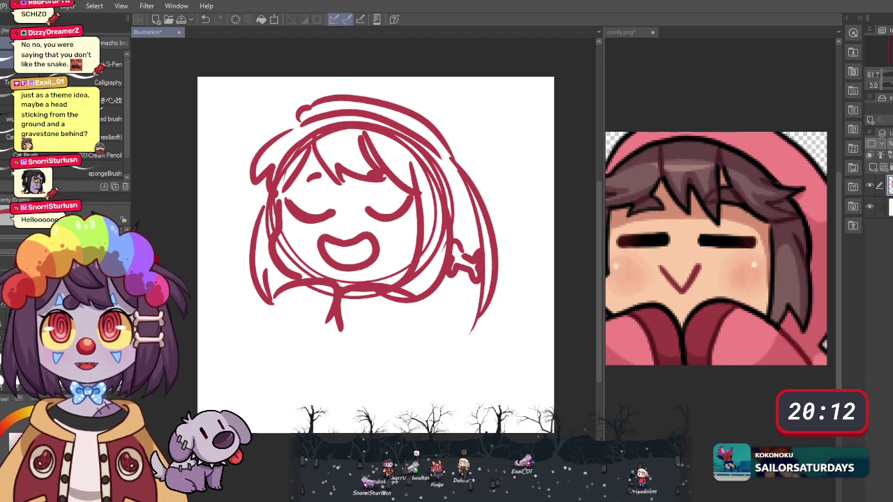
# - Clear the sketch and draw a larger, thicker head circle with rough body lines beneath it
pyautogui.press('Delete')
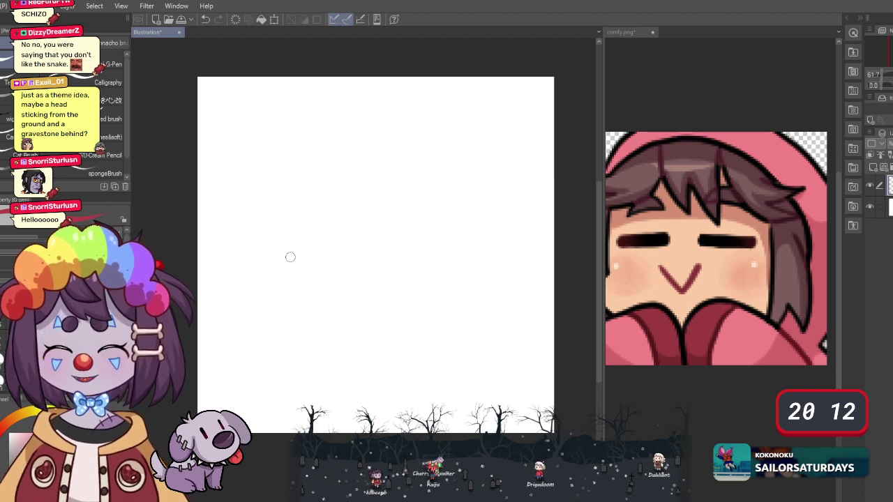
pyautogui.moveTo(265, 219)
pyautogui.mouseDown()
pyautogui.moveTo(297, 155)
pyautogui.moveTo(253, 216)
pyautogui.moveTo(265, 272)
pyautogui.moveTo(453, 300)
pyautogui.moveTo(334, 343)
pyautogui.moveTo(279, 195)
pyautogui.mouseUp()
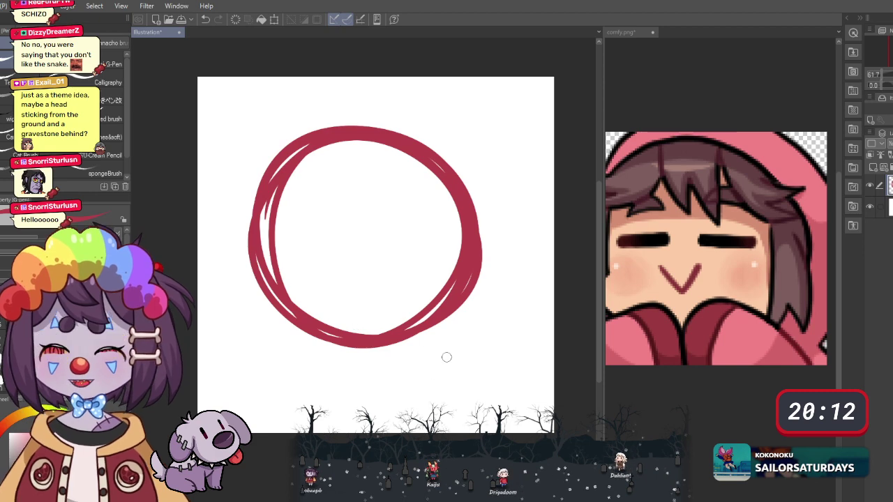
pyautogui.moveTo(435, 334); pyautogui.dragTo(478, 428)
pyautogui.moveTo(324, 359)
pyautogui.mouseDown()
pyautogui.moveTo(325, 427)
pyautogui.moveTo(369, 453)
pyautogui.moveTo(369, 496)
pyautogui.mouseUp()
# - Transform the new sketch so it is larger and sits higher on the canvas
pyautogui.hotkey('ctrl', 't')
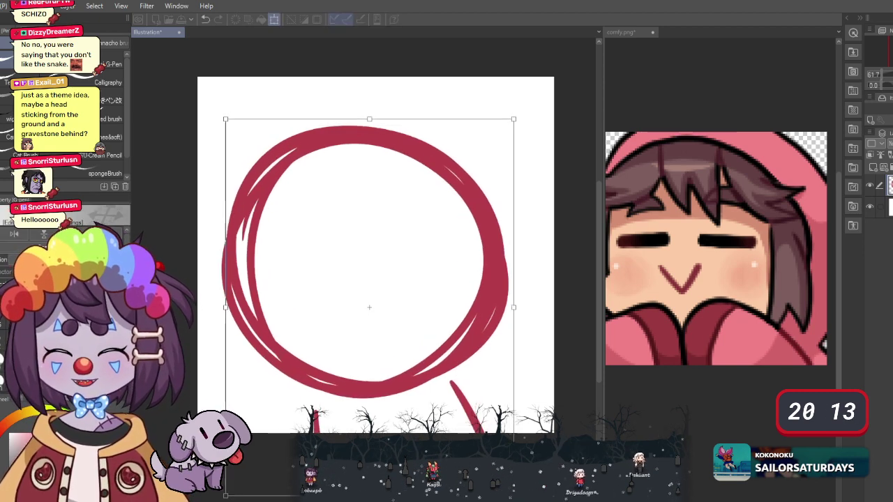
pyautogui.moveTo(369, 419); pyautogui.dragTo(369, 401)
pyautogui.press('Return')
# - Sketch sloping shoulder, neck and arm lines below the head circle, thickening the outer strokes on both sides
pyautogui.moveTo(263, 421)
pyautogui.mouseDown()
pyautogui.moveTo(313, 366)
pyautogui.moveTo(342, 423)
pyautogui.mouseUp()
pyautogui.moveTo(375, 376); pyautogui.dragTo(385, 417)
pyautogui.moveTo(412, 368); pyautogui.dragTo(481, 418)
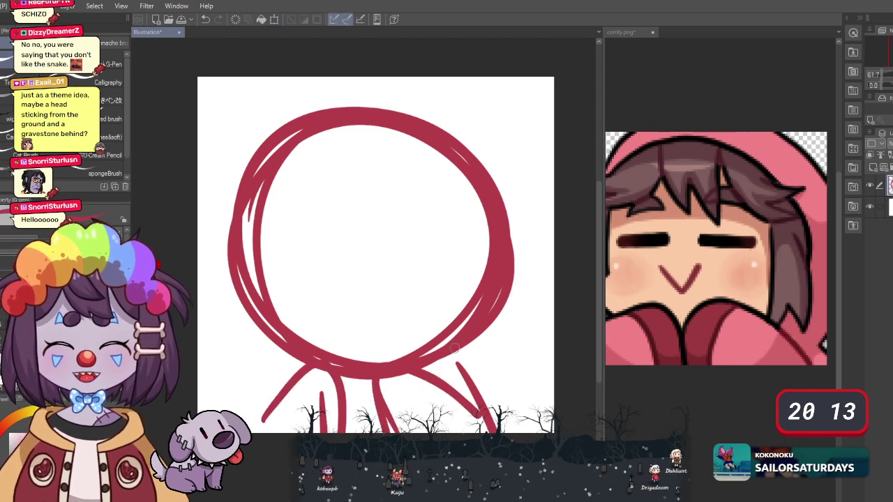
pyautogui.moveTo(455, 346); pyautogui.dragTo(509, 422)
pyautogui.moveTo(457, 352); pyautogui.dragTo(503, 423)
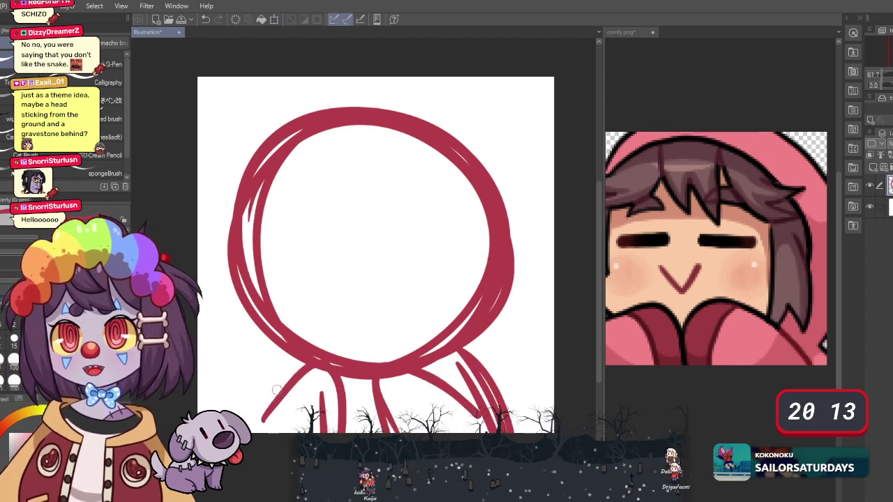
pyautogui.moveTo(299, 359); pyautogui.dragTo(276, 409)
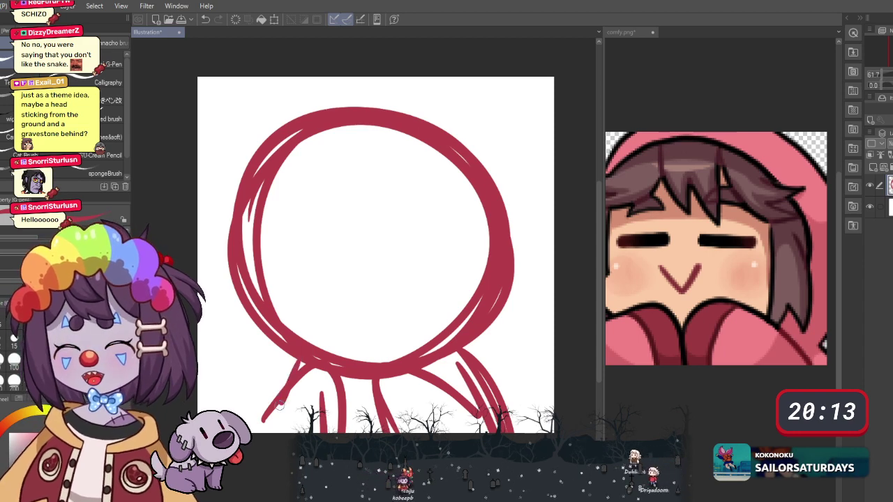
pyautogui.moveTo(290, 369); pyautogui.dragTo(265, 424)
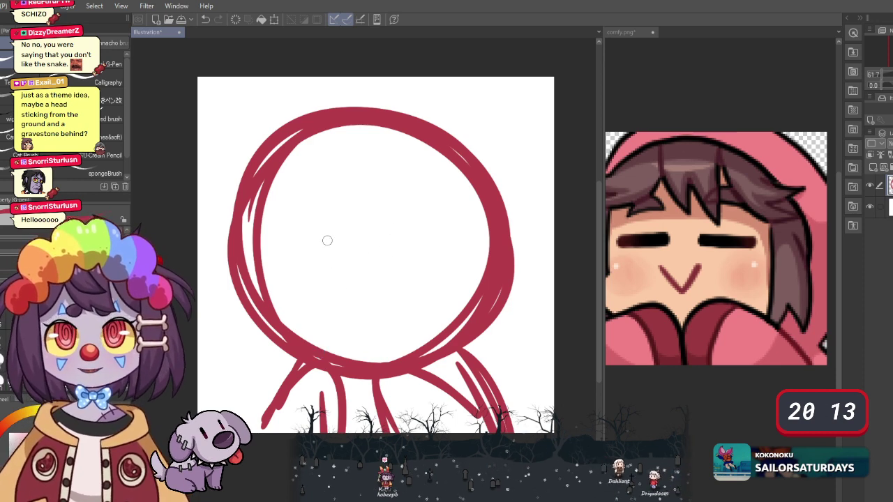
# - Sketch thick curved strokes for the two eyes across the middle of the head circle
pyautogui.moveTo(373, 235); pyautogui.dragTo(440, 251)
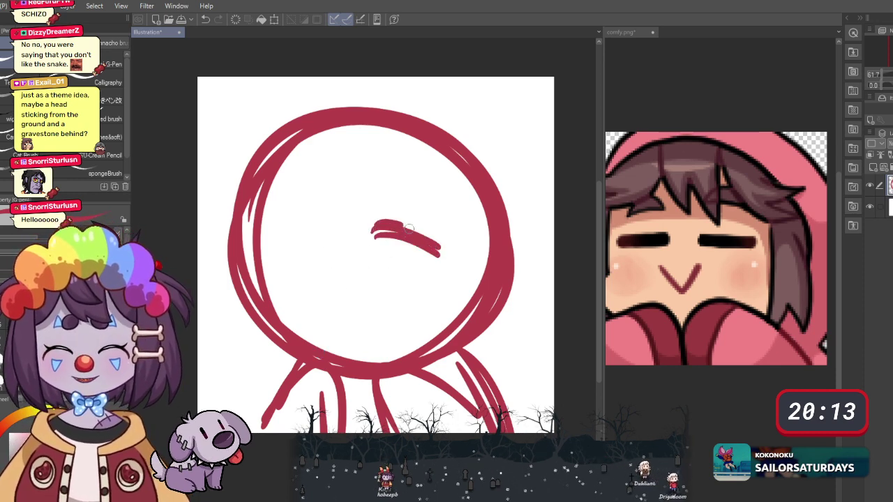
pyautogui.moveTo(404, 225); pyautogui.dragTo(438, 245)
pyautogui.moveTo(281, 242); pyautogui.dragTo(339, 241)
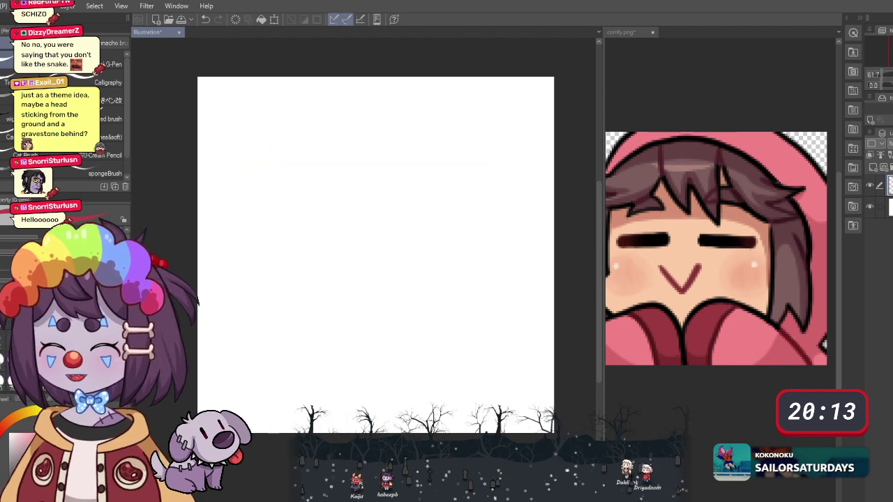
# - Start over on the cleared canvas with a large three-quarter head outline that has a bulging cheek at its lower left, thickening the contour
pyautogui.press('Delete')
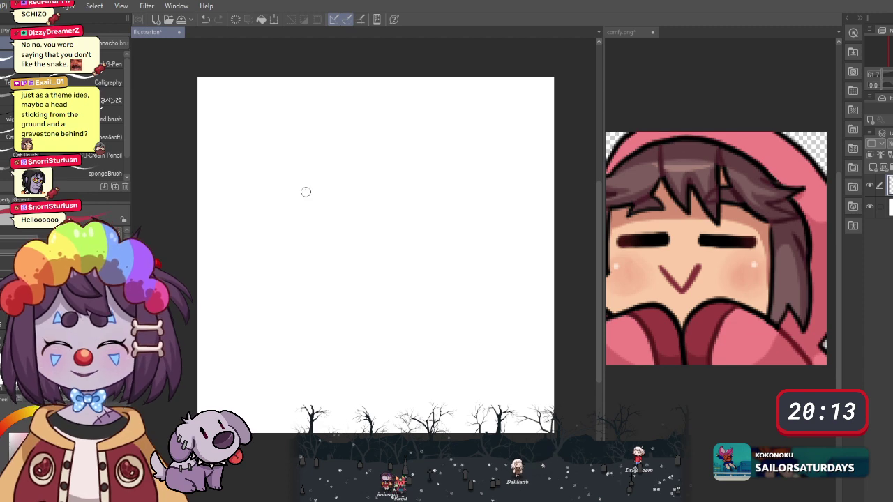
pyautogui.moveTo(309, 229)
pyautogui.mouseDown()
pyautogui.moveTo(289, 256)
pyautogui.moveTo(318, 288)
pyautogui.mouseUp()
pyautogui.hotkey('ctrl', 'z')
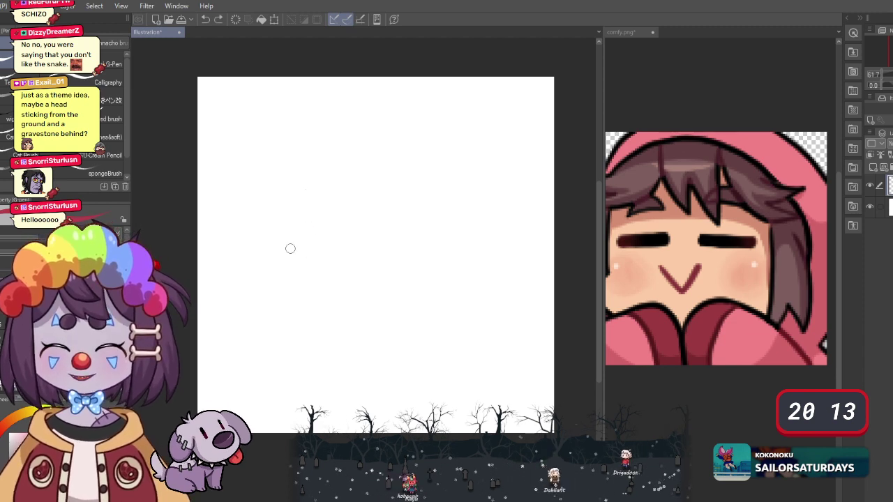
pyautogui.moveTo(287, 251); pyautogui.dragTo(306, 318)
pyautogui.moveTo(283, 236); pyautogui.dragTo(467, 209)
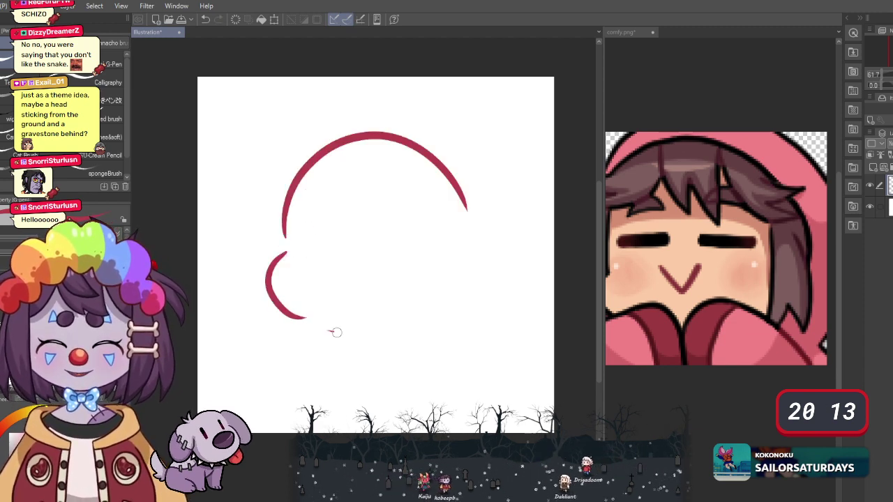
pyautogui.moveTo(329, 332); pyautogui.dragTo(468, 256)
pyautogui.moveTo(301, 162); pyautogui.dragTo(455, 159)
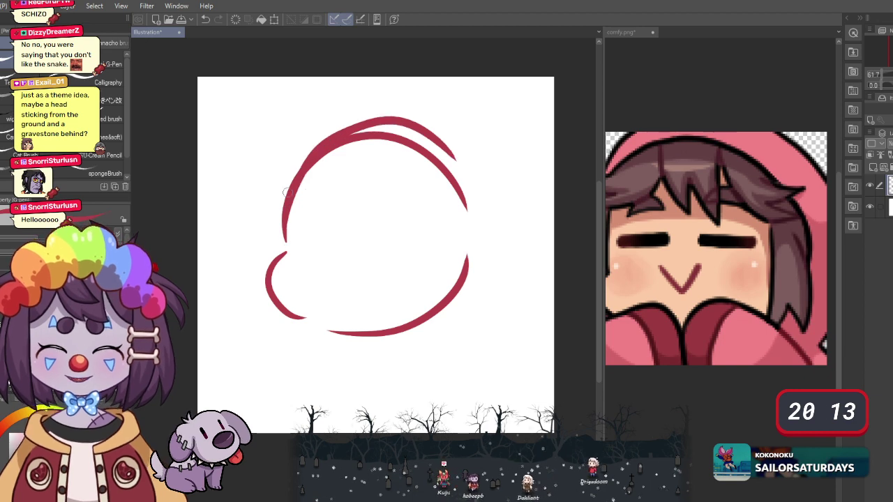
pyautogui.moveTo(369, 120); pyautogui.dragTo(477, 279)
pyautogui.moveTo(422, 139); pyautogui.dragTo(397, 324)
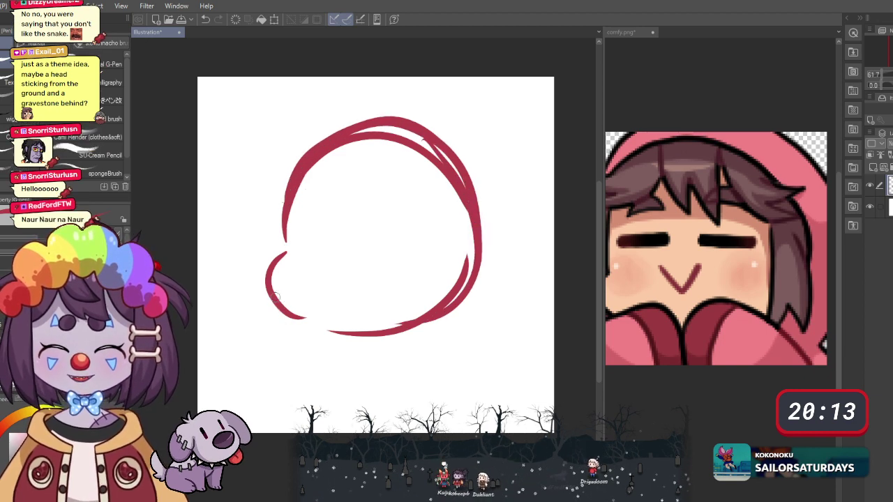
pyautogui.moveTo(276, 297)
pyautogui.mouseDown()
pyautogui.moveTo(453, 301)
pyautogui.moveTo(467, 186)
pyautogui.moveTo(371, 129)
pyautogui.moveTo(281, 245)
pyautogui.mouseUp()
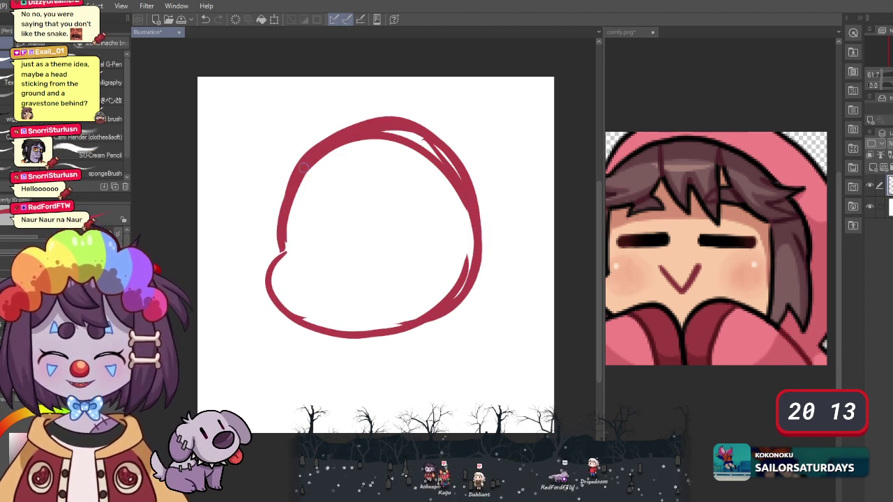
pyautogui.moveTo(403, 119)
pyautogui.mouseDown()
pyautogui.moveTo(483, 221)
pyautogui.moveTo(443, 317)
pyautogui.moveTo(322, 334)
pyautogui.mouseUp()
# - Erase the stray inner strokes to thin the head outline, and redraw the gap along its right side
pyautogui.press('e')
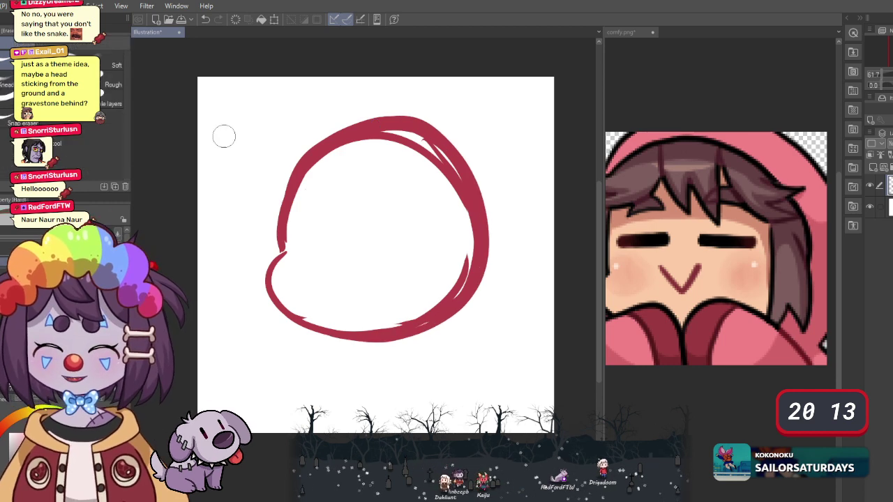
pyautogui.moveTo(342, 148)
pyautogui.mouseDown()
pyautogui.moveTo(384, 135)
pyautogui.moveTo(462, 255)
pyautogui.moveTo(397, 317)
pyautogui.mouseUp()
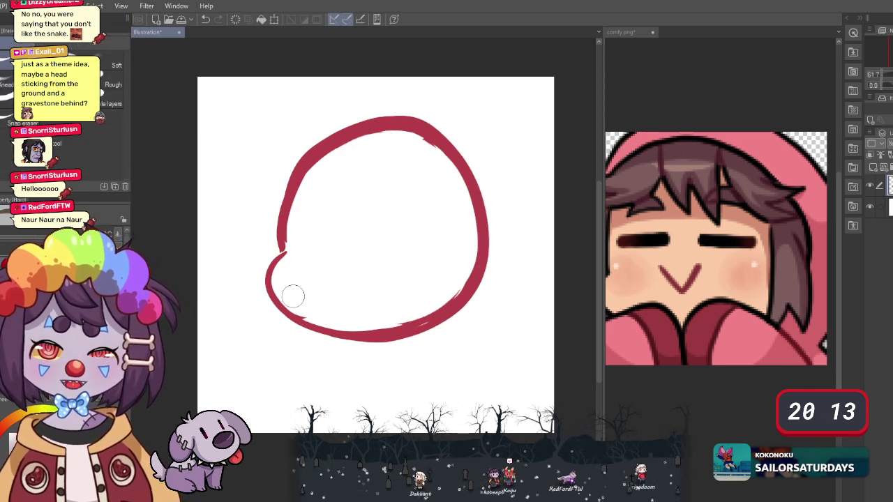
pyautogui.moveTo(292, 296)
pyautogui.mouseDown()
pyautogui.moveTo(370, 326)
pyautogui.moveTo(448, 296)
pyautogui.moveTo(465, 215)
pyautogui.moveTo(431, 152)
pyautogui.moveTo(308, 202)
pyautogui.moveTo(297, 252)
pyautogui.moveTo(318, 178)
pyautogui.moveTo(391, 132)
pyautogui.moveTo(486, 265)
pyautogui.mouseUp()
pyautogui.press('p')
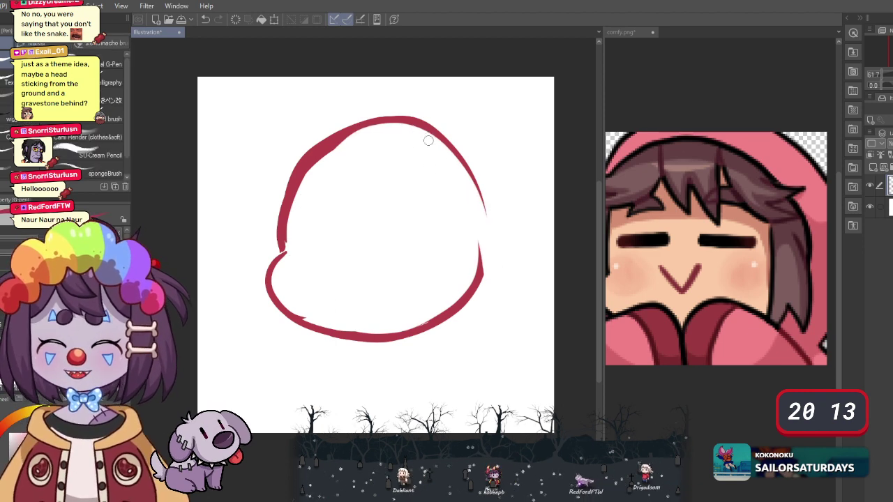
pyautogui.moveTo(467, 180); pyautogui.dragTo(481, 268)
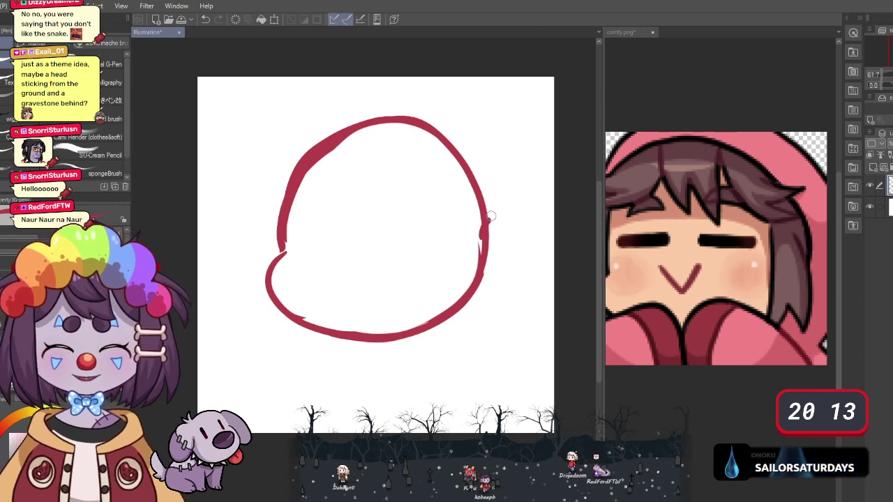
# - Add a rounded ear on the right of the head, plus loose contour lines along the jaw and above the crown
pyautogui.moveTo(482, 233); pyautogui.dragTo(488, 275)
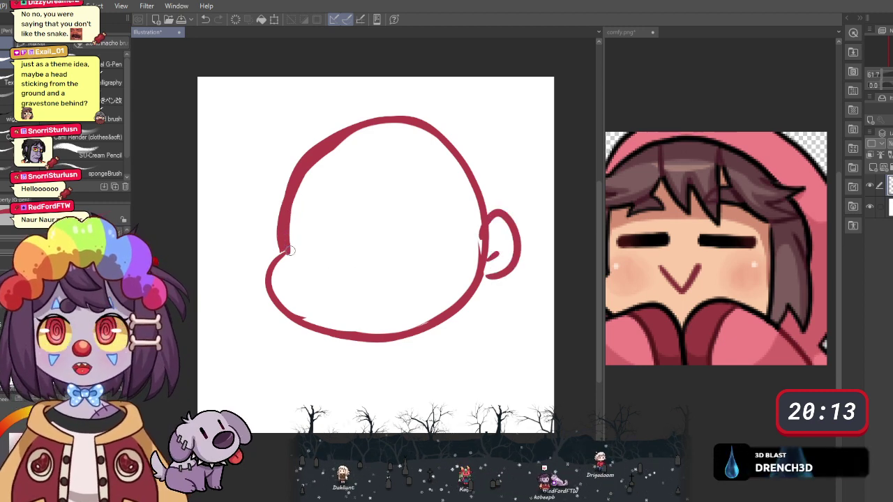
pyautogui.moveTo(395, 354)
pyautogui.mouseDown()
pyautogui.moveTo(467, 239)
pyautogui.moveTo(462, 179)
pyautogui.mouseUp()
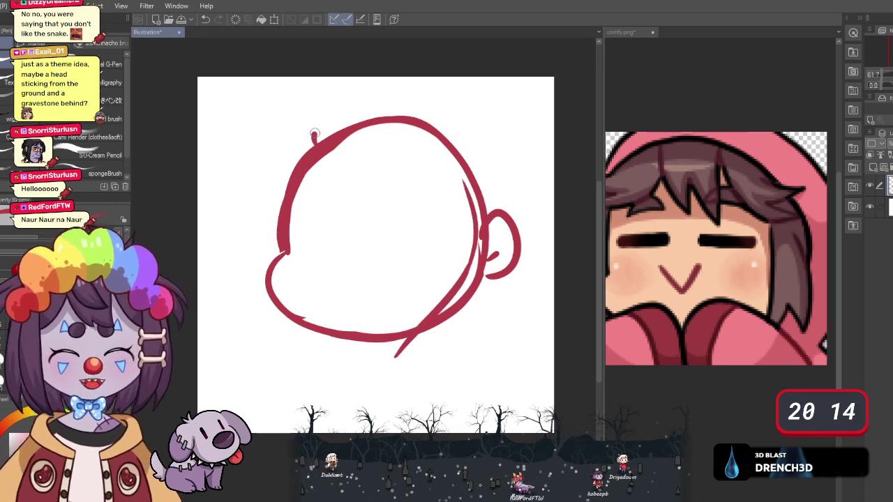
pyautogui.moveTo(314, 134); pyautogui.dragTo(473, 144)
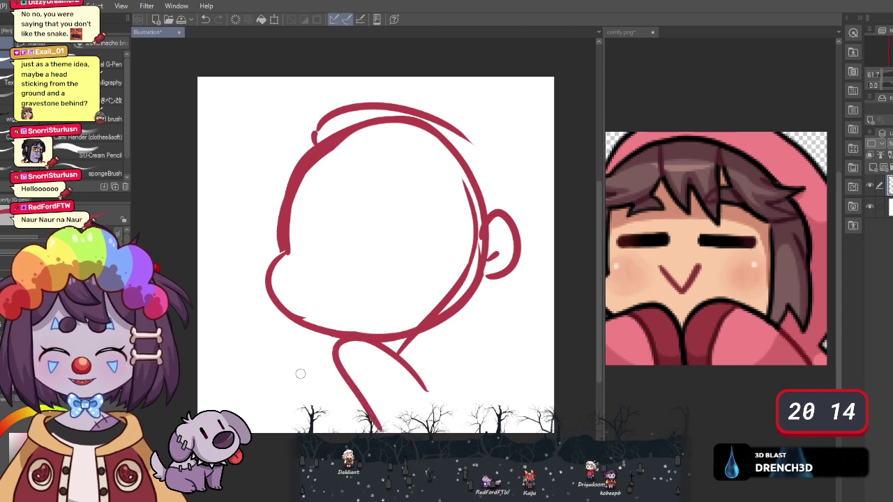
# - Sketch sloping shoulders and narrow crossing body lines below the chin
pyautogui.moveTo(452, 383)
pyautogui.mouseDown()
pyautogui.moveTo(361, 332)
pyautogui.moveTo(340, 424)
pyautogui.mouseUp()
pyautogui.moveTo(271, 361)
pyautogui.mouseDown()
pyautogui.moveTo(340, 357)
pyautogui.moveTo(333, 425)
pyautogui.mouseUp()
pyautogui.moveTo(290, 343); pyautogui.dragTo(306, 325)
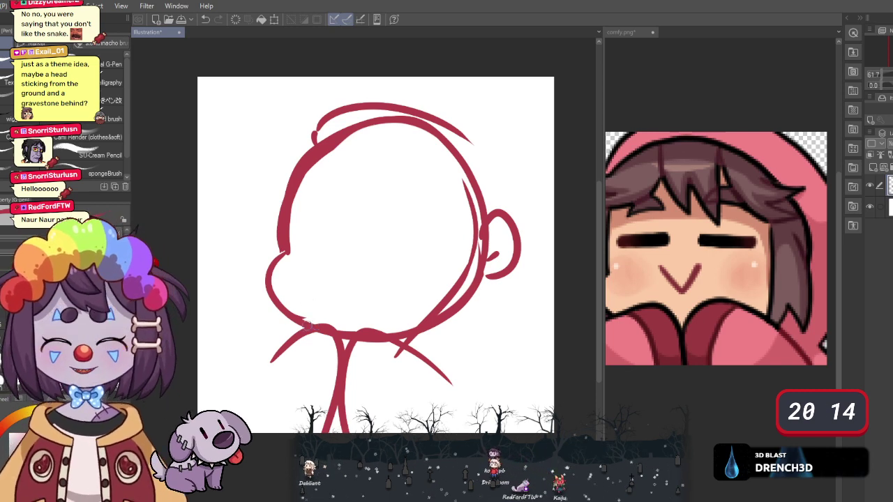
# - Sketch a wide open mouth with a wavy upper lip and jagged pointed teeth on the lower face
pyautogui.moveTo(302, 272)
pyautogui.mouseDown()
pyautogui.moveTo(332, 285)
pyautogui.moveTo(398, 276)
pyautogui.mouseUp()
pyautogui.hotkey('ctrl', 'z')
pyautogui.moveTo(302, 271)
pyautogui.mouseDown()
pyautogui.moveTo(310, 281)
pyautogui.moveTo(397, 274)
pyautogui.moveTo(410, 328)
pyautogui.mouseUp()
pyautogui.moveTo(320, 284); pyautogui.dragTo(336, 325)
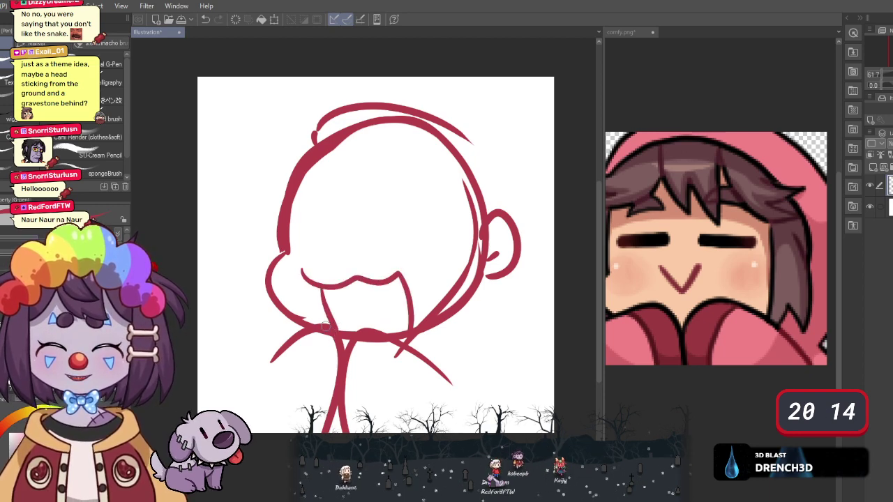
pyautogui.moveTo(327, 288)
pyautogui.mouseDown()
pyautogui.moveTo(381, 292)
pyautogui.moveTo(403, 279)
pyautogui.mouseUp()
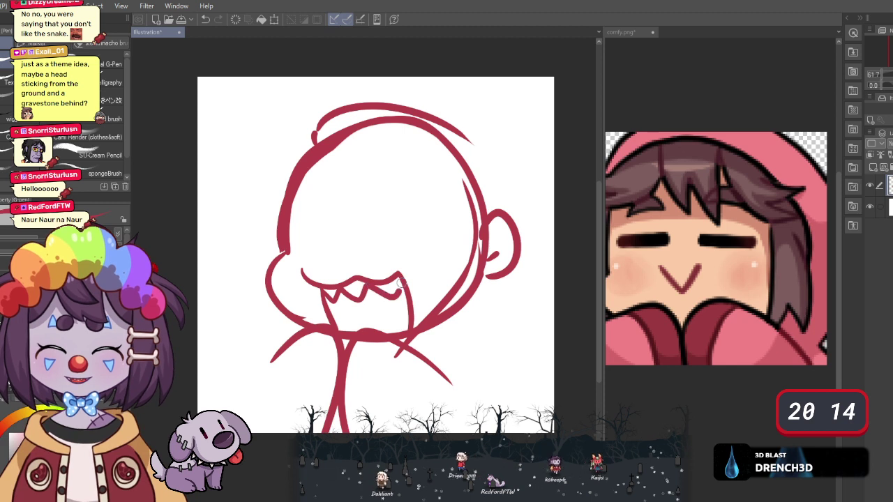
pyautogui.moveTo(332, 311); pyautogui.dragTo(323, 295)
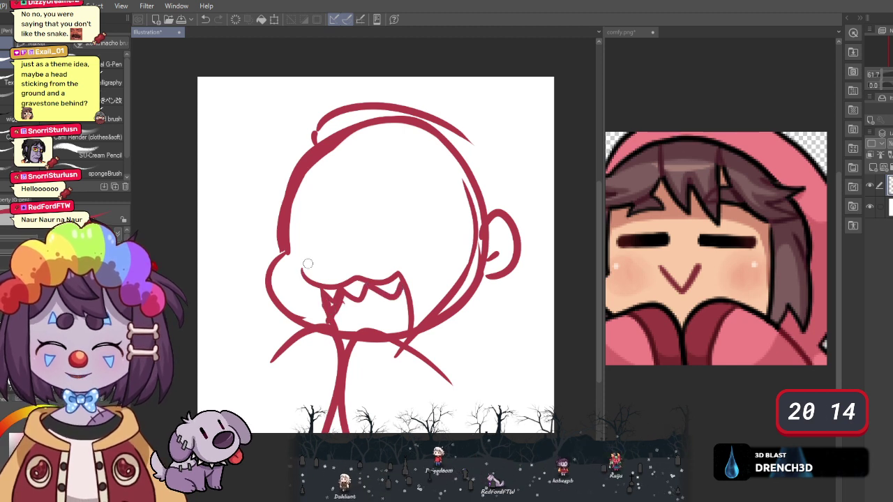
# - Draw two closed, upward-arched smiling eyes above the mouth, the left one narrower
pyautogui.moveTo(383, 240)
pyautogui.mouseDown()
pyautogui.moveTo(443, 226)
pyautogui.moveTo(396, 197)
pyautogui.mouseUp()
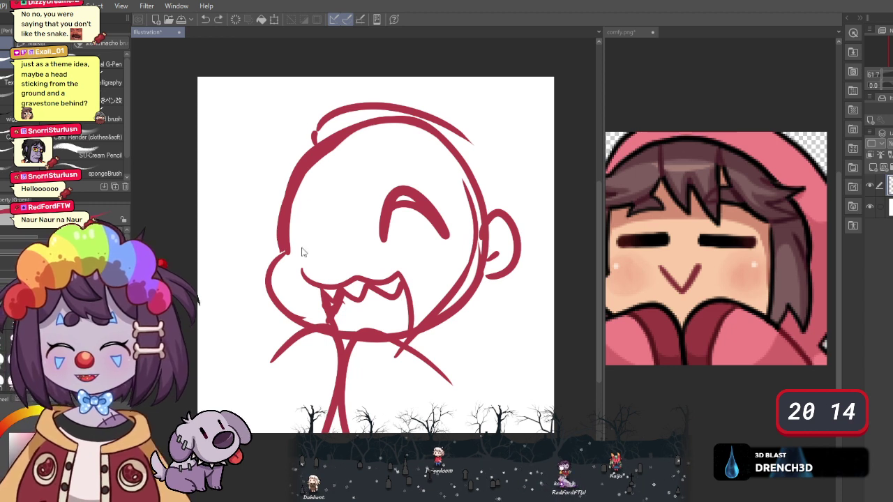
pyautogui.moveTo(303, 223)
pyautogui.mouseDown()
pyautogui.moveTo(340, 221)
pyautogui.moveTo(341, 249)
pyautogui.mouseUp()
pyautogui.hotkey('ctrl', 'z')
pyautogui.moveTo(302, 223); pyautogui.dragTo(328, 204)
pyautogui.moveTo(342, 249); pyautogui.dragTo(327, 210)
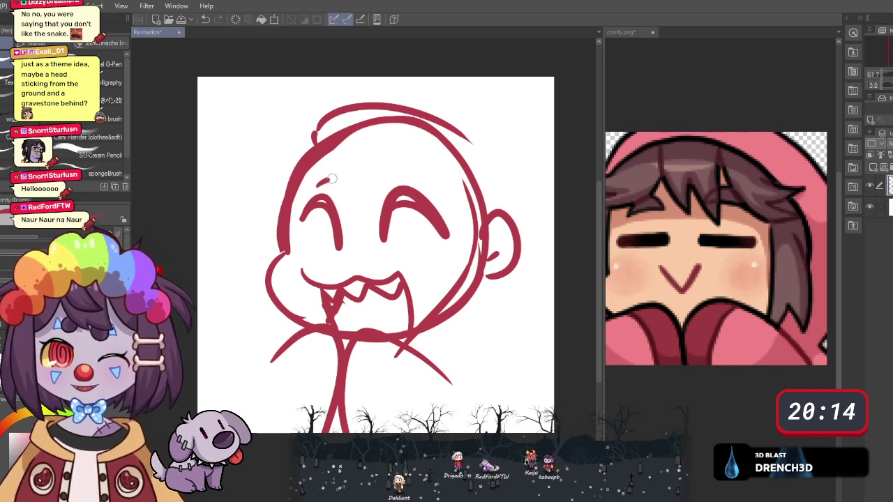
# - Draw a short curved eyebrow above each eye, discarding the first attempt at the left brow
pyautogui.moveTo(333, 179); pyautogui.dragTo(320, 175)
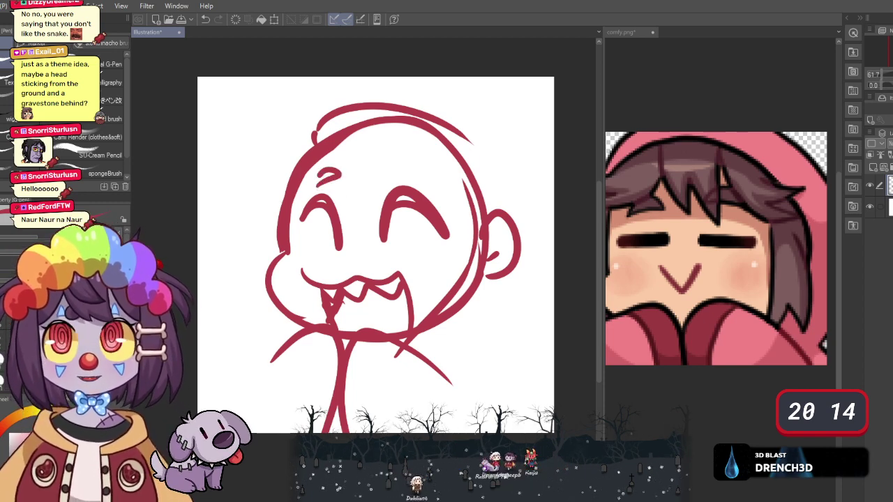
pyautogui.hotkey('ctrl', 'z')
pyautogui.moveTo(313, 182)
pyautogui.mouseDown()
pyautogui.moveTo(337, 167)
pyautogui.moveTo(402, 171)
pyautogui.mouseUp()
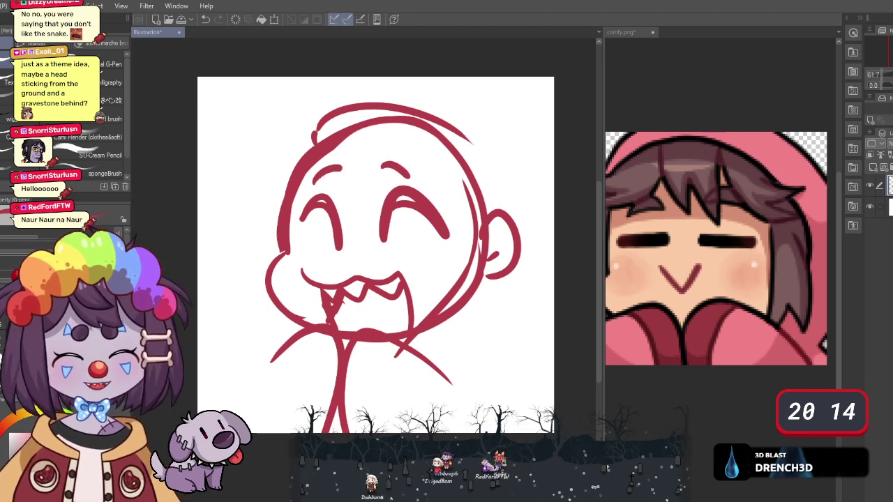
# - Fade the rough sketch layer and add a new layer above it
pyautogui.hotkey('ctrl', 'shift', 'Down')
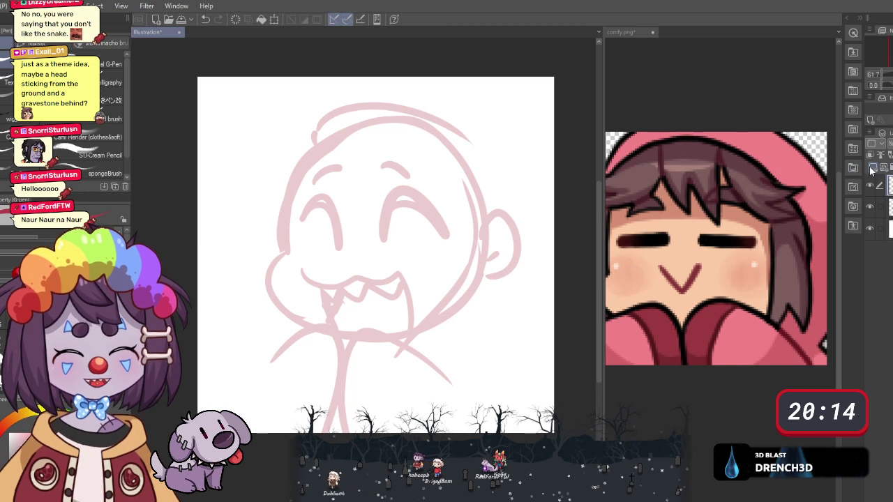
pyautogui.moveTo(343, 146)
pyautogui.mouseDown()
pyautogui.moveTo(359, 207)
pyautogui.moveTo(361, 153)
pyautogui.moveTo(388, 202)
pyautogui.mouseUp()
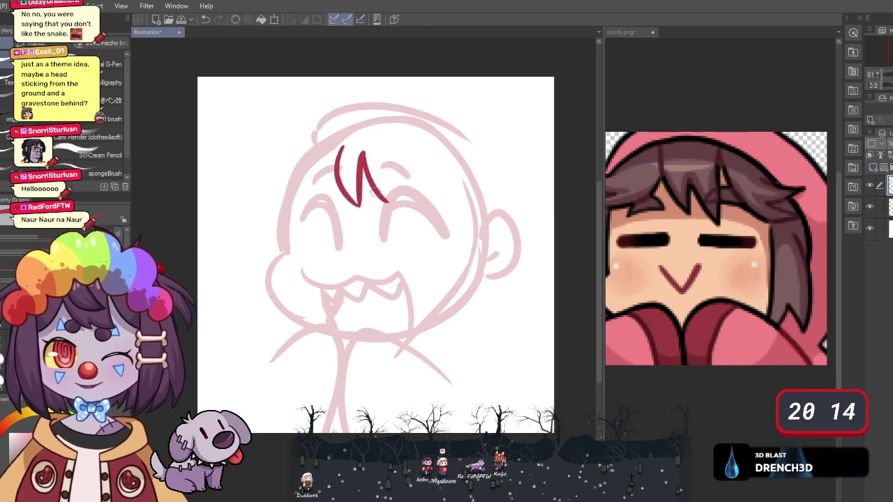
pyautogui.hotkey('ctrl', 'z')
pyautogui.hotkey('ctrl', 'z')
pyautogui.hotkey('ctrl', 'z')
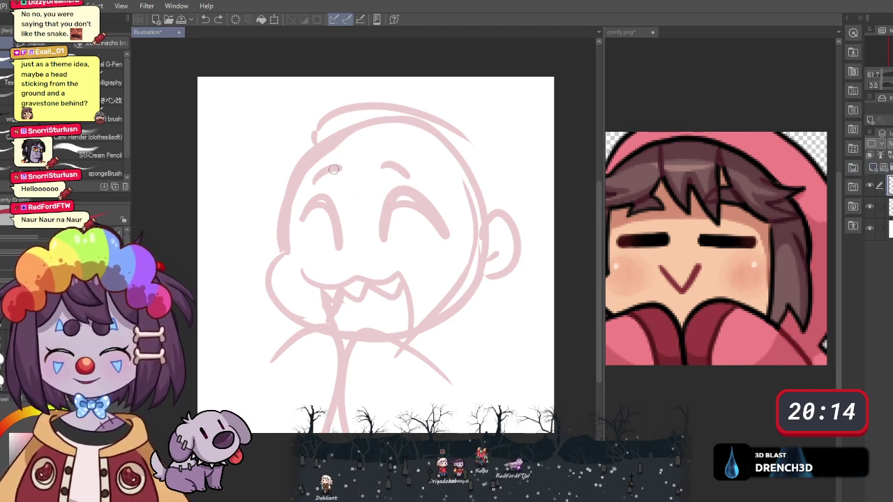
# - Draw spiky bangs over the centre of the forehead on the new layer, with a long strand sweeping toward the ear
pyautogui.moveTo(339, 136)
pyautogui.mouseDown()
pyautogui.moveTo(342, 208)
pyautogui.moveTo(369, 195)
pyautogui.moveTo(406, 200)
pyautogui.mouseUp()
pyautogui.moveTo(381, 140)
pyautogui.mouseDown()
pyautogui.moveTo(387, 199)
pyautogui.moveTo(406, 201)
pyautogui.mouseUp()
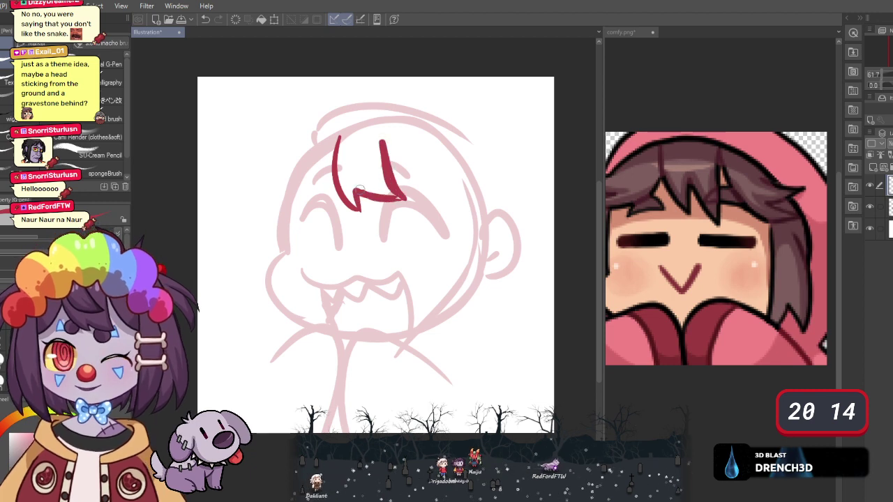
pyautogui.moveTo(354, 185); pyautogui.dragTo(362, 213)
pyautogui.moveTo(382, 139)
pyautogui.mouseDown()
pyautogui.moveTo(445, 205)
pyautogui.moveTo(428, 312)
pyautogui.mouseUp()
pyautogui.moveTo(464, 240); pyautogui.dragTo(375, 315)
pyautogui.hotkey('ctrl', 'z')
pyautogui.hotkey('ctrl', 'z')
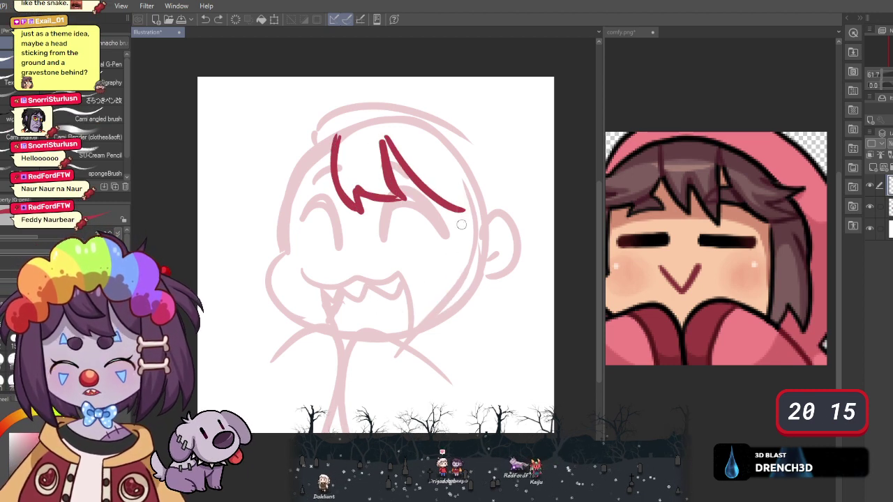
# - Draw a side hair lock curving from the ear to a point at the chin, with two bone-shaped clips across it
pyautogui.moveTo(462, 199)
pyautogui.mouseDown()
pyautogui.moveTo(409, 309)
pyautogui.moveTo(369, 317)
pyautogui.moveTo(482, 203)
pyautogui.moveTo(419, 336)
pyautogui.moveTo(359, 314)
pyautogui.moveTo(458, 201)
pyautogui.moveTo(441, 241)
pyautogui.moveTo(449, 264)
pyautogui.moveTo(494, 255)
pyautogui.moveTo(478, 241)
pyautogui.mouseUp()
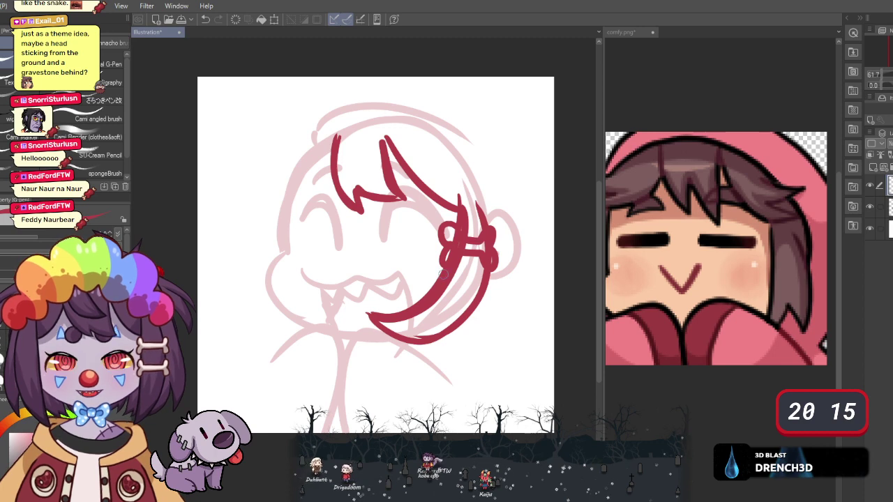
pyautogui.moveTo(442, 275)
pyautogui.mouseDown()
pyautogui.moveTo(433, 275)
pyautogui.moveTo(480, 314)
pyautogui.mouseUp()
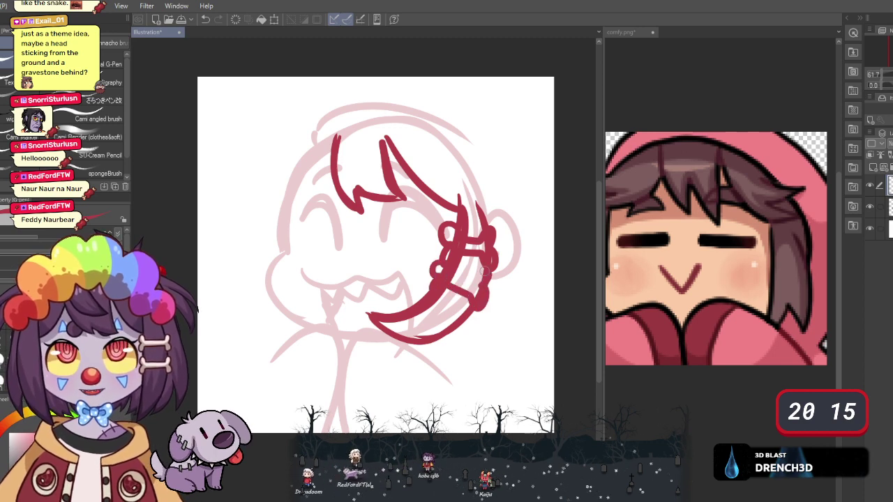
pyautogui.moveTo(491, 267); pyautogui.dragTo(464, 282)
# - Erase the hair strokes inside the two bone clips, and touch up the outlines of the clips and the side lock
pyautogui.press('e')
pyautogui.moveTo(445, 231)
pyautogui.mouseDown()
pyautogui.moveTo(457, 250)
pyautogui.moveTo(452, 244)
pyautogui.moveTo(490, 241)
pyautogui.moveTo(488, 260)
pyautogui.moveTo(474, 303)
pyautogui.moveTo(439, 269)
pyautogui.moveTo(436, 289)
pyautogui.mouseUp()
pyautogui.press('p')
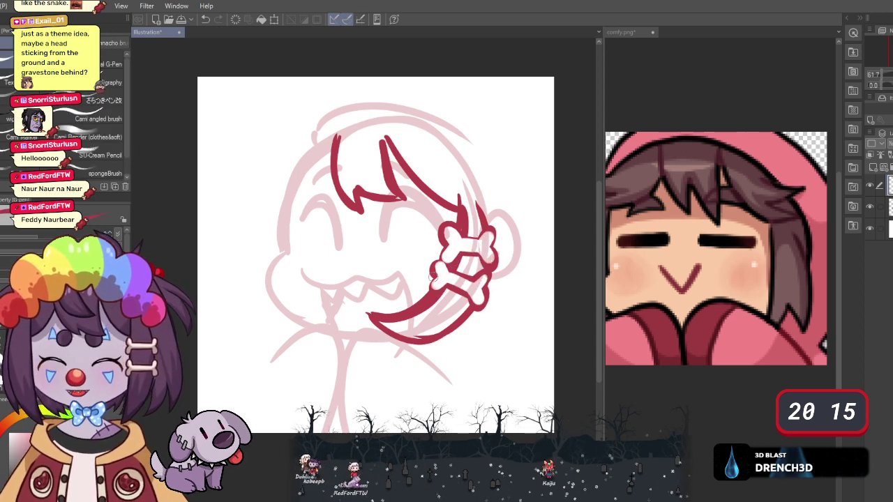
pyautogui.moveTo(438, 258); pyautogui.dragTo(464, 277)
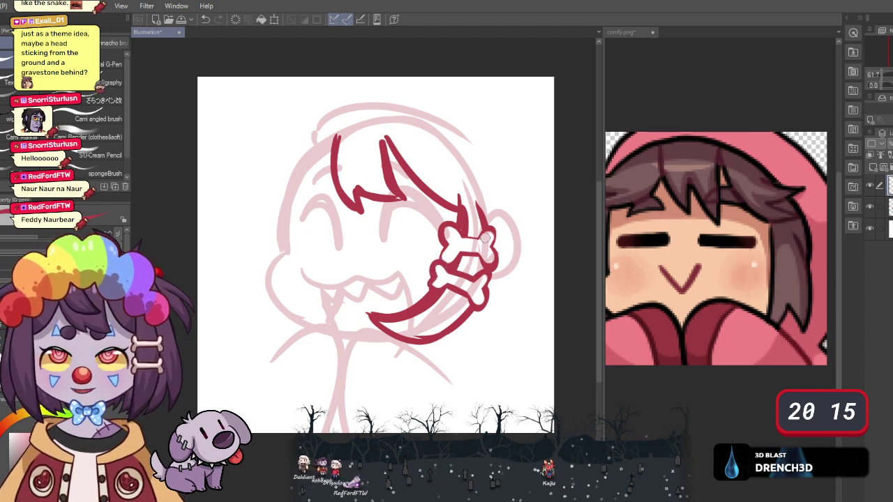
pyautogui.moveTo(376, 318); pyautogui.dragTo(432, 301)
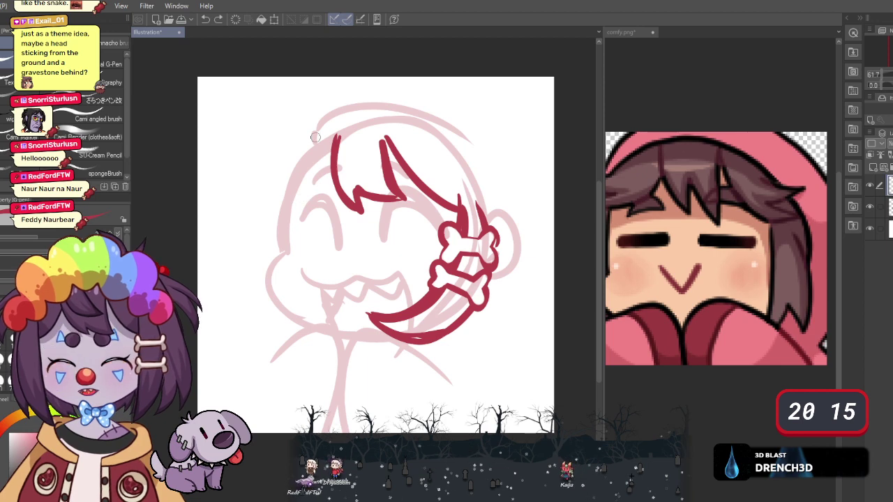
# - Draw jagged bangs on the left of the forehead and the cheek-to-chin contour, trimming the thick overlap near the side lock's tip
pyautogui.moveTo(315, 138)
pyautogui.mouseDown()
pyautogui.moveTo(291, 143)
pyautogui.moveTo(273, 175)
pyautogui.moveTo(293, 190)
pyautogui.mouseUp()
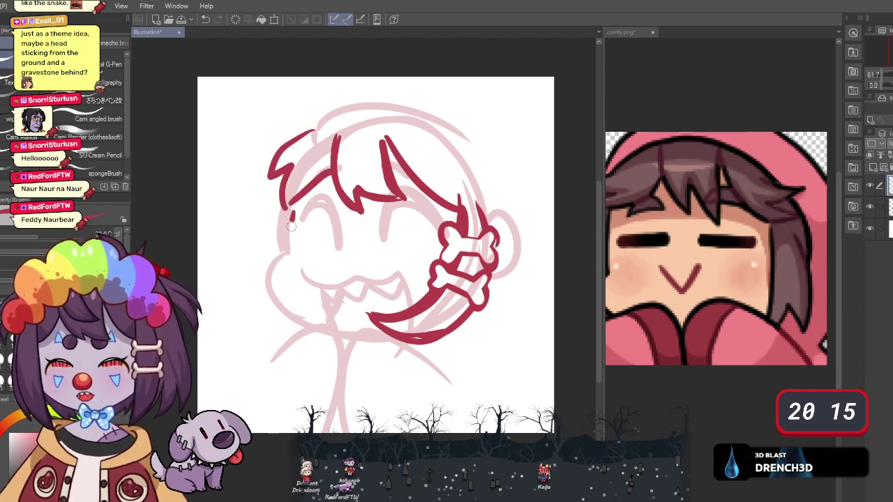
pyautogui.moveTo(291, 225)
pyautogui.mouseDown()
pyautogui.moveTo(277, 293)
pyautogui.moveTo(307, 325)
pyautogui.moveTo(372, 327)
pyautogui.mouseUp()
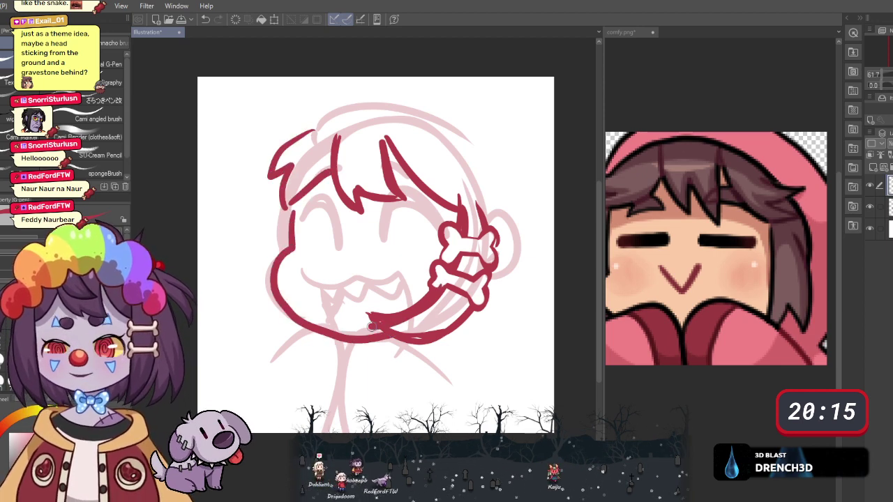
pyautogui.press('e')
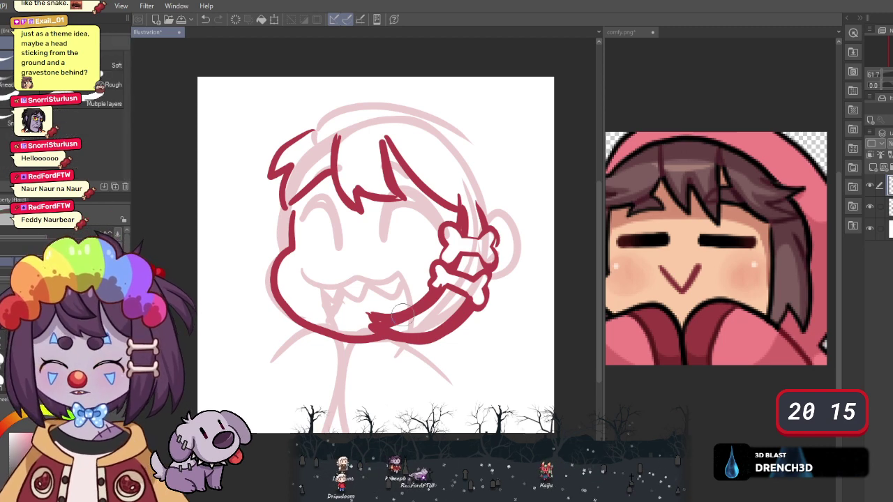
pyautogui.moveTo(404, 316)
pyautogui.mouseDown()
pyautogui.moveTo(359, 309)
pyautogui.moveTo(366, 316)
pyautogui.moveTo(420, 294)
pyautogui.moveTo(422, 310)
pyautogui.moveTo(471, 316)
pyautogui.moveTo(411, 351)
pyautogui.mouseUp()
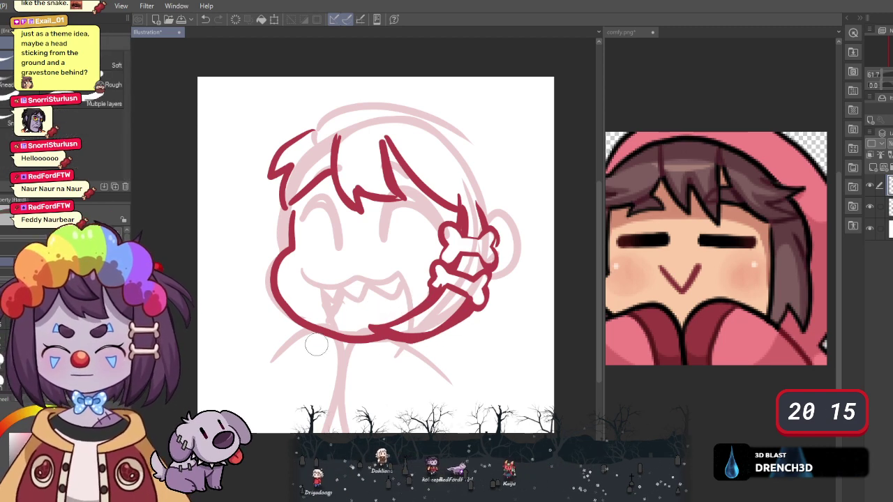
# - Draw the hair edge beside the left cheek down to the jaw, and the hood's inner rim arching over the head to the upper bone clip
pyautogui.press('p')
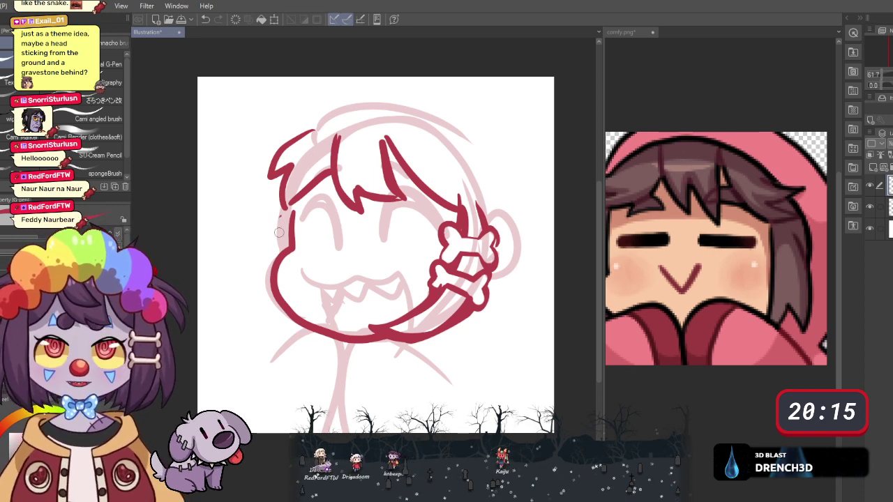
pyautogui.moveTo(284, 213)
pyautogui.mouseDown()
pyautogui.moveTo(259, 270)
pyautogui.moveTo(298, 334)
pyautogui.moveTo(266, 332)
pyautogui.moveTo(254, 309)
pyautogui.moveTo(288, 343)
pyautogui.moveTo(257, 241)
pyautogui.moveTo(293, 342)
pyautogui.mouseUp()
pyautogui.hotkey('ctrl', 'z')
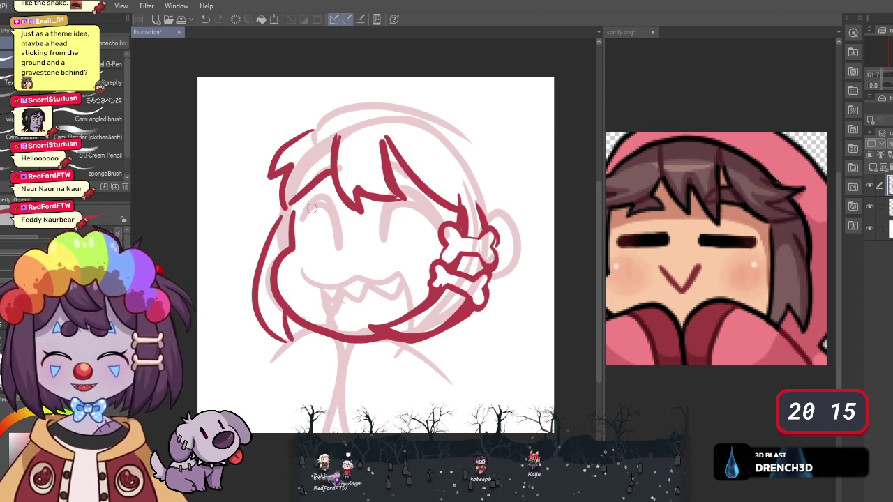
pyautogui.moveTo(309, 133)
pyautogui.mouseDown()
pyautogui.moveTo(319, 108)
pyautogui.moveTo(337, 122)
pyautogui.moveTo(404, 123)
pyautogui.moveTo(447, 151)
pyautogui.moveTo(483, 213)
pyautogui.mouseUp()
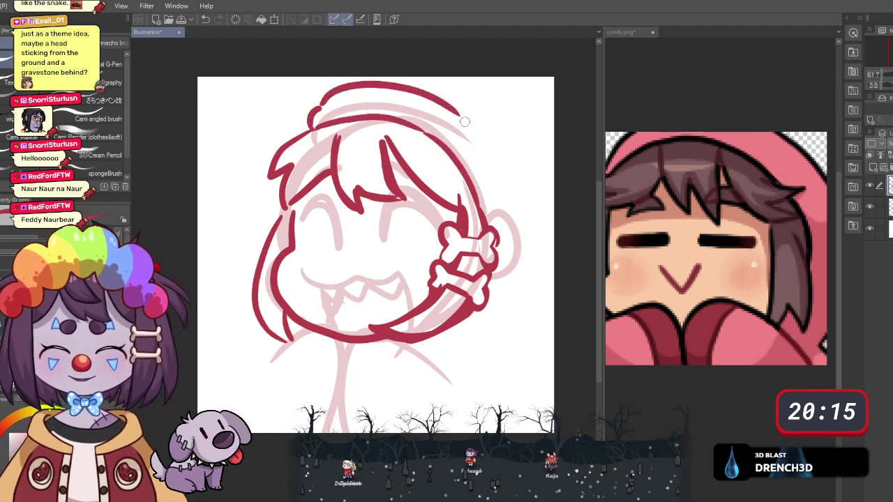
# - Draw the hood's outer outline from above the forehead around the back of the head, curving in at shoulder level, and thicken its back edge
pyautogui.moveTo(331, 103)
pyautogui.mouseDown()
pyautogui.moveTo(496, 134)
pyautogui.moveTo(517, 185)
pyautogui.moveTo(508, 344)
pyautogui.mouseUp()
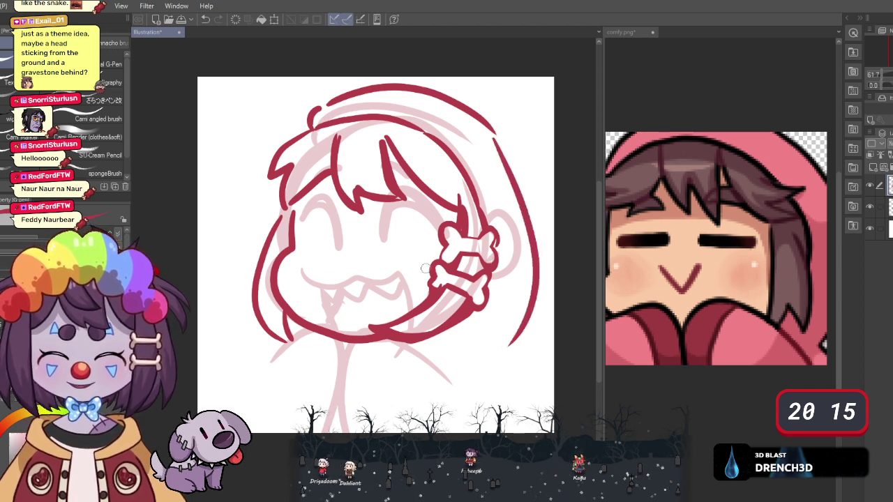
pyautogui.hotkey('ctrl', 'z')
pyautogui.moveTo(491, 133)
pyautogui.mouseDown()
pyautogui.moveTo(520, 341)
pyautogui.moveTo(508, 356)
pyautogui.mouseUp()
pyautogui.moveTo(546, 304)
pyautogui.mouseDown()
pyautogui.moveTo(492, 130)
pyautogui.moveTo(534, 299)
pyautogui.mouseUp()
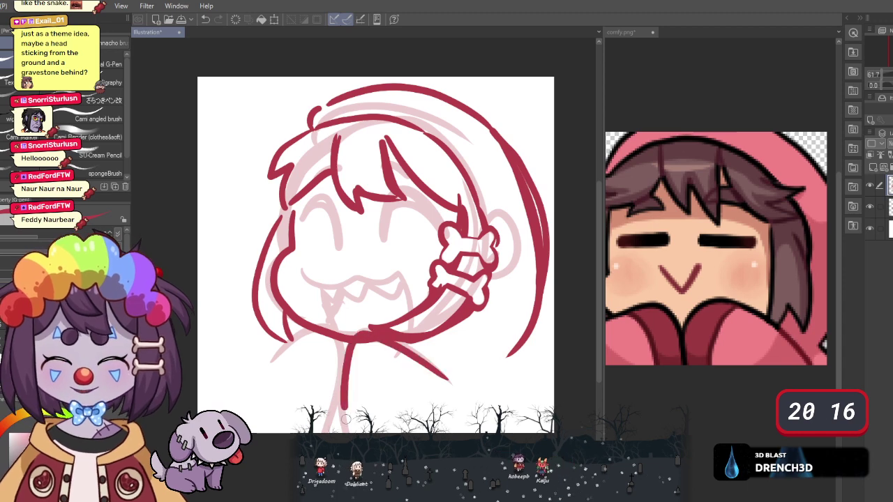
# - Draw the hoodie's collar curves meeting below the chin with a centre line down the chest, and erase the chin line overlapping the collar
pyautogui.moveTo(439, 373)
pyautogui.mouseDown()
pyautogui.moveTo(350, 328)
pyautogui.moveTo(342, 401)
pyautogui.mouseUp()
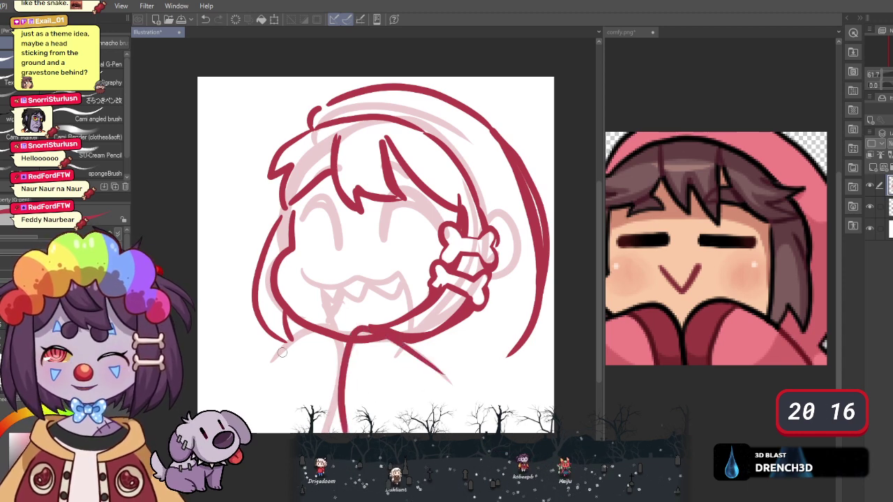
pyautogui.moveTo(272, 361)
pyautogui.mouseDown()
pyautogui.moveTo(318, 328)
pyautogui.moveTo(347, 384)
pyautogui.mouseUp()
pyautogui.press('e')
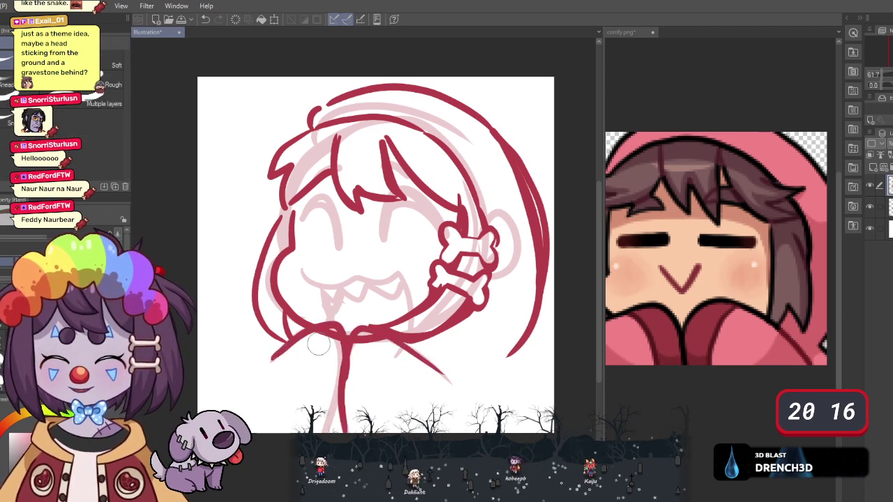
pyautogui.moveTo(324, 333)
pyautogui.mouseDown()
pyautogui.moveTo(331, 394)
pyautogui.moveTo(357, 395)
pyautogui.moveTo(357, 343)
pyautogui.moveTo(376, 336)
pyautogui.mouseUp()
# - Thicken the hoodie's centre line, add a vertical band line on each side of it, and draw both shoulder and outer sleeve outlines
pyautogui.press('p')
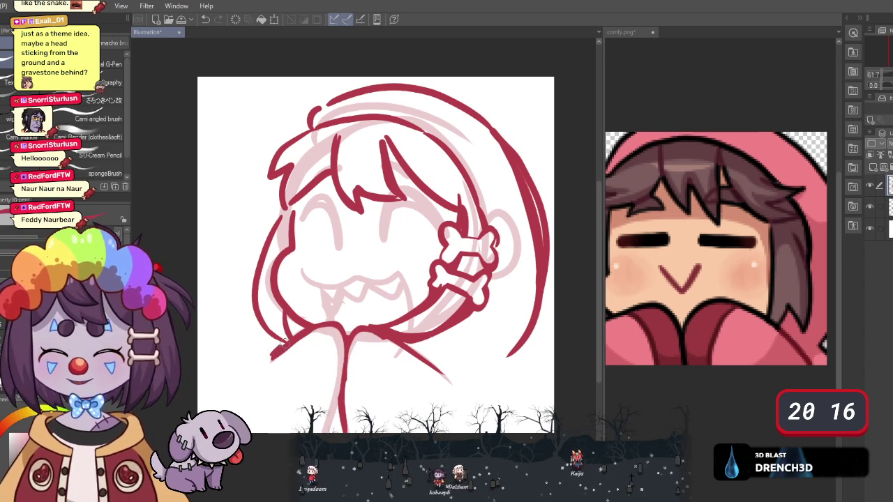
pyautogui.moveTo(282, 342)
pyautogui.mouseDown()
pyautogui.moveTo(339, 363)
pyautogui.moveTo(341, 422)
pyautogui.mouseUp()
pyautogui.moveTo(353, 359)
pyautogui.mouseDown()
pyautogui.moveTo(353, 332)
pyautogui.moveTo(424, 370)
pyautogui.mouseUp()
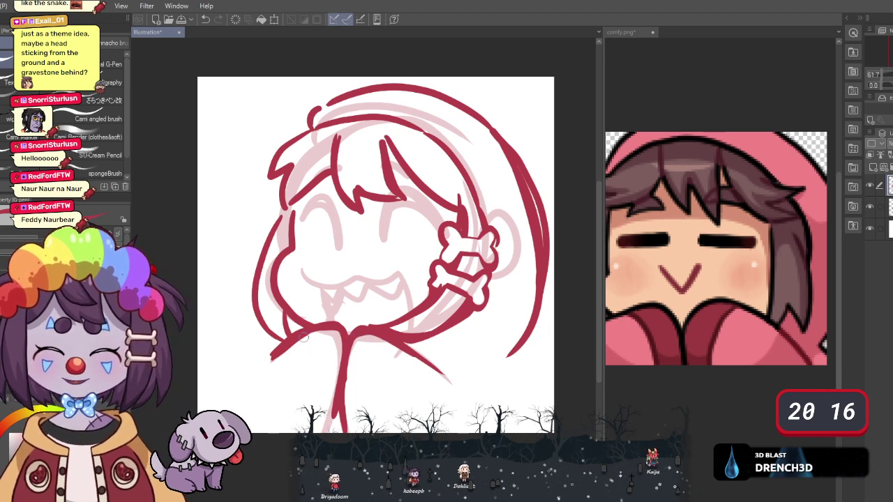
pyautogui.moveTo(303, 337); pyautogui.dragTo(320, 418)
pyautogui.moveTo(375, 371); pyautogui.dragTo(372, 415)
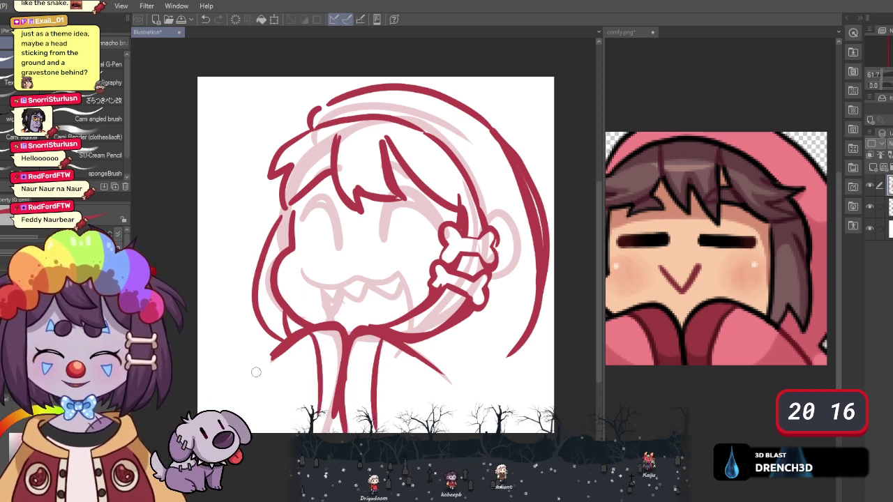
pyautogui.moveTo(275, 354); pyautogui.dragTo(256, 418)
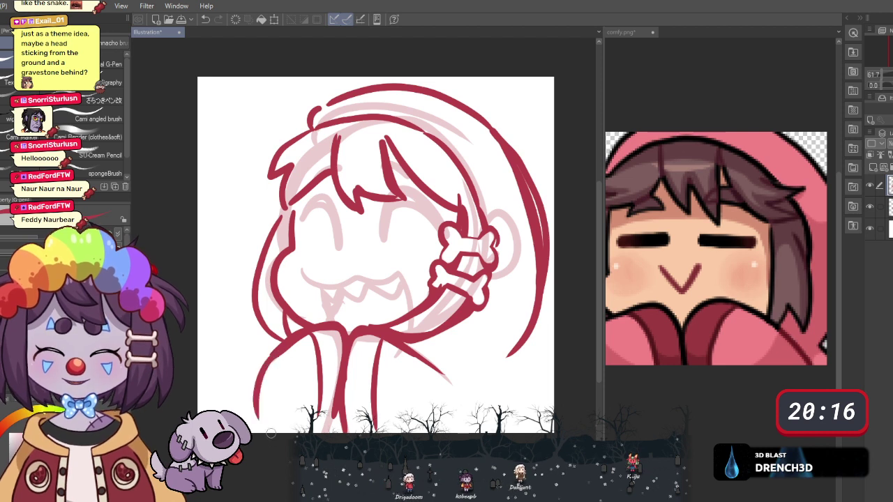
pyautogui.moveTo(500, 361); pyautogui.dragTo(516, 431)
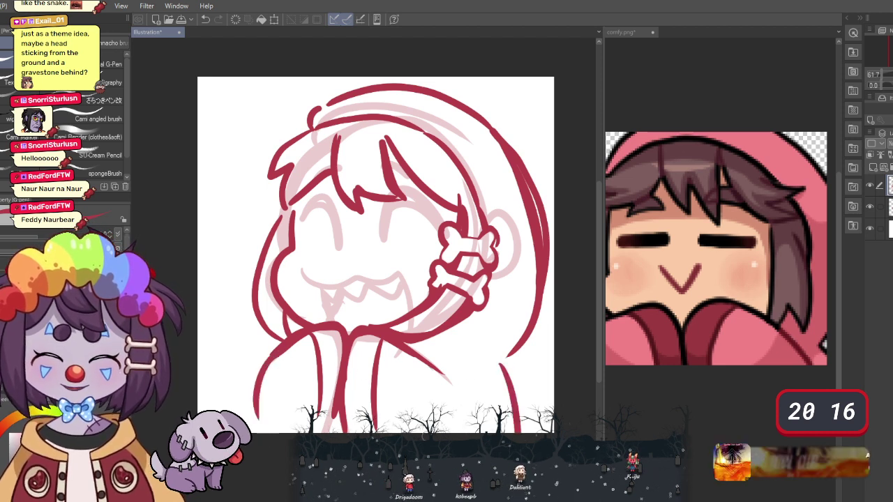
pyautogui.moveTo(419, 354); pyautogui.dragTo(455, 383)
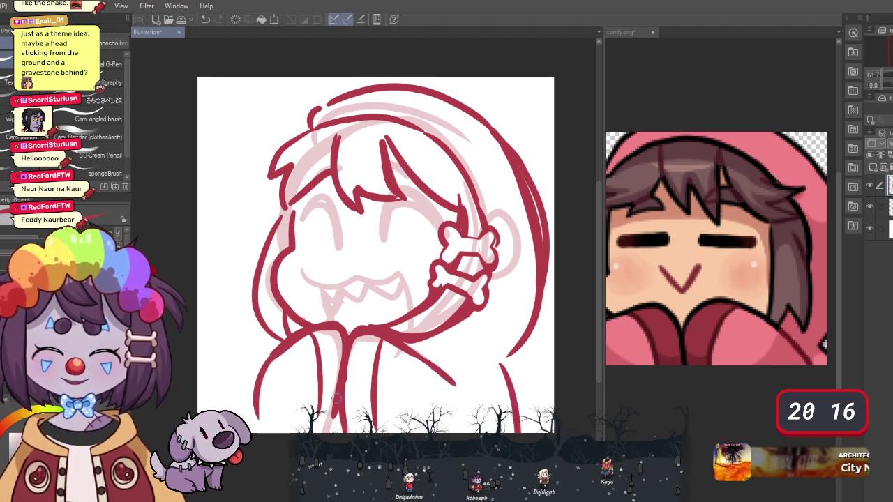
# - Enlarge the hooded line drawing until the head fills the canvas, and reposition it so the face stays in frame
pyautogui.hotkey('ctrl', 't')
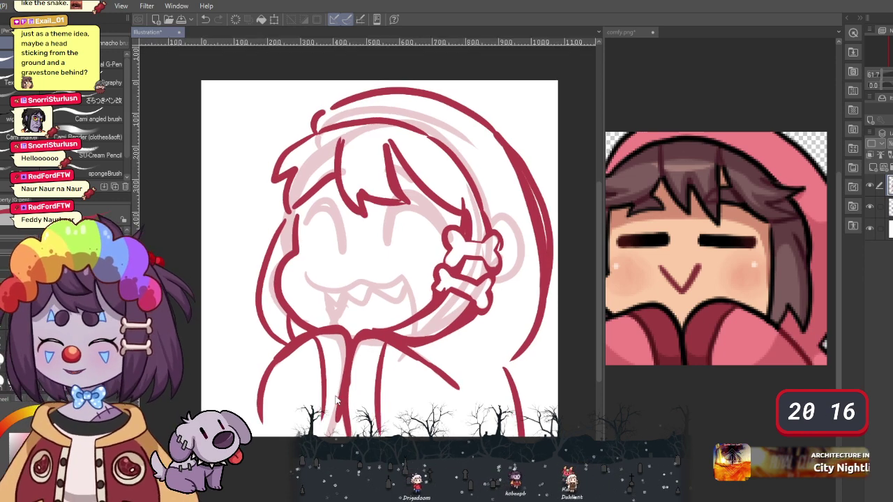
pyautogui.moveTo(249, 257); pyautogui.dragTo(208, 257)
pyautogui.moveTo(230, 440); pyautogui.dragTo(195, 266)
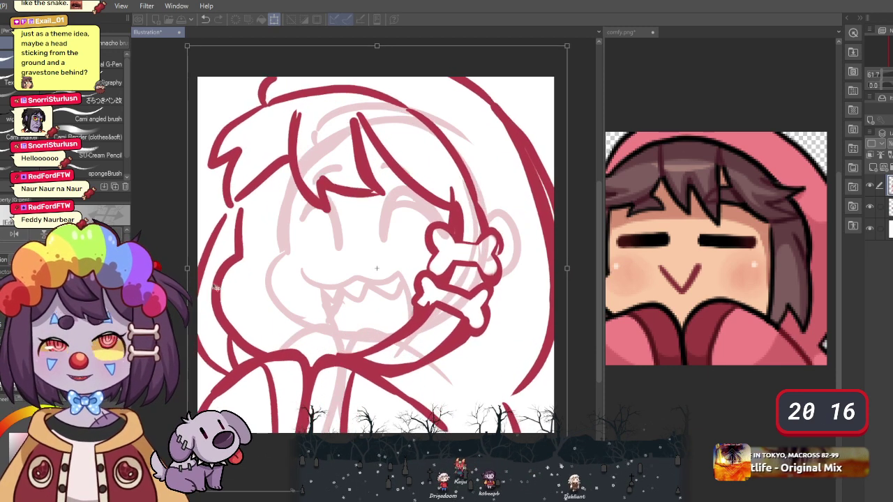
pyautogui.moveTo(258, 310); pyautogui.dragTo(263, 311)
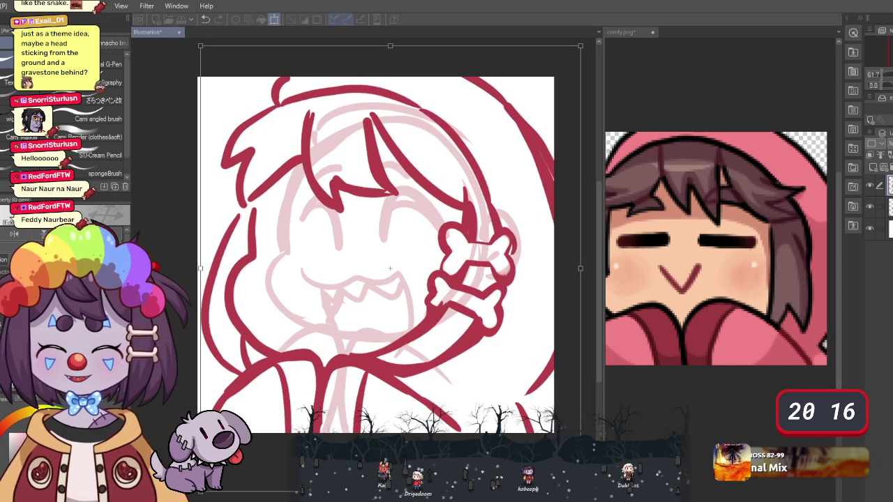
pyautogui.press('Return')
# - Hide the rough sketch layer and erase along the left strand of the centre bangs to thin its line
pyautogui.click(869, 208)
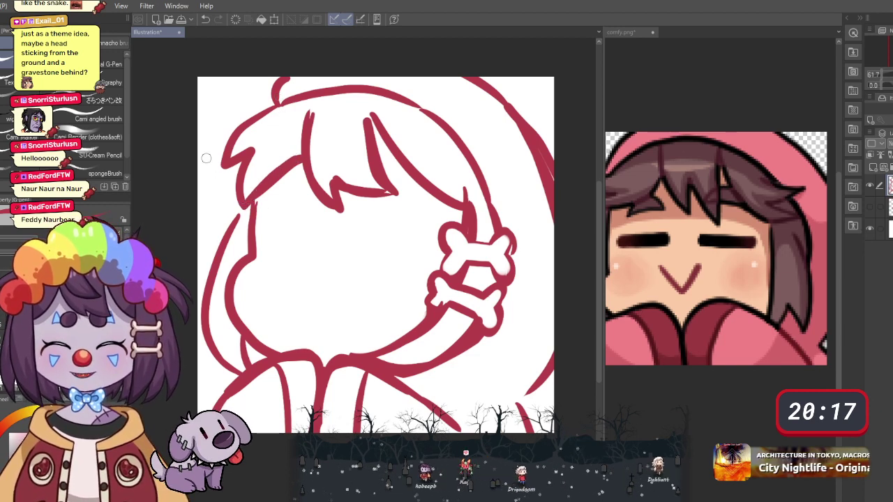
pyautogui.press('e')
pyautogui.moveTo(307, 112); pyautogui.dragTo(324, 180)
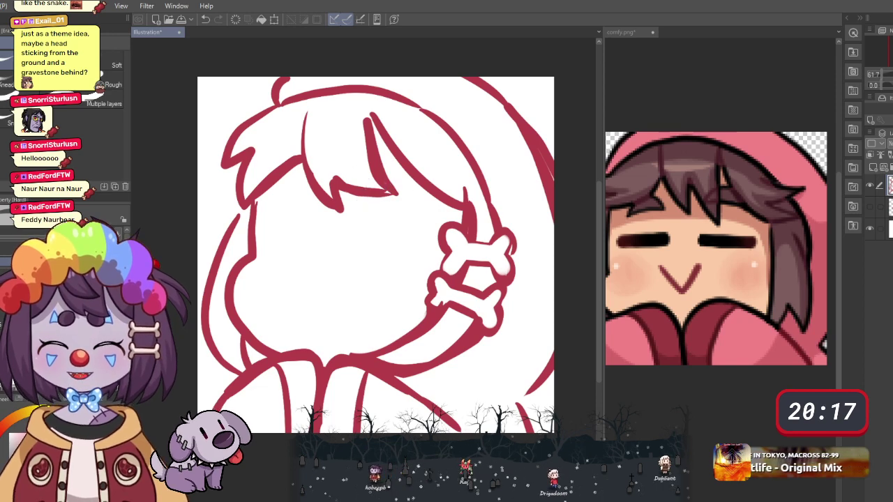
pyautogui.press('p')
pyautogui.click(869, 209)
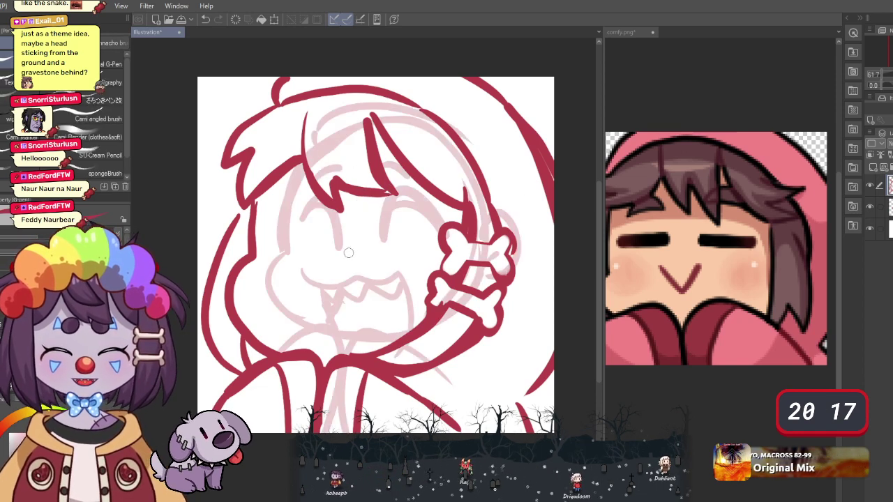
pyautogui.moveTo(350, 260)
pyautogui.mouseDown()
pyautogui.moveTo(396, 226)
pyautogui.moveTo(413, 239)
pyautogui.mouseUp()
pyautogui.hotkey('ctrl', 'z')
pyautogui.moveTo(258, 244); pyautogui.dragTo(311, 255)
pyautogui.moveTo(255, 231); pyautogui.dragTo(277, 234)
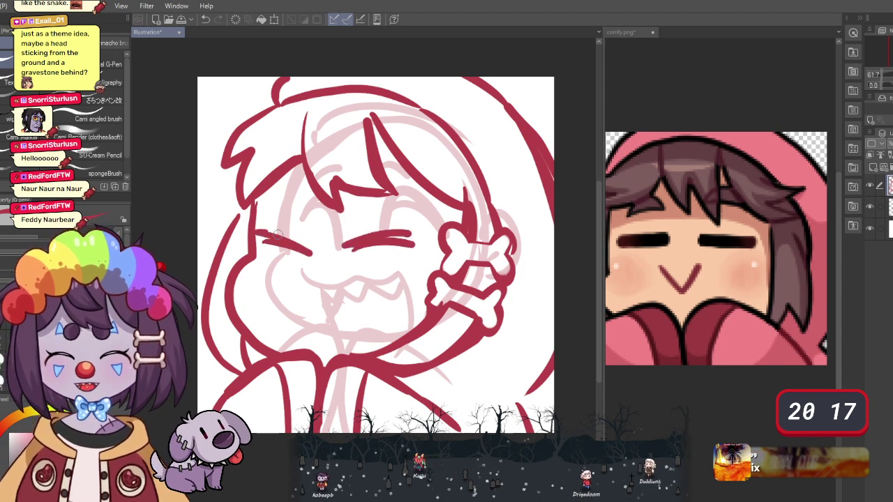
pyautogui.hotkey('ctrl', 'z')
pyautogui.hotkey('ctrl', 'z')
pyautogui.hotkey('ctrl', 'z')
pyautogui.hotkey('ctrl', 'z')
pyautogui.click(869, 206)
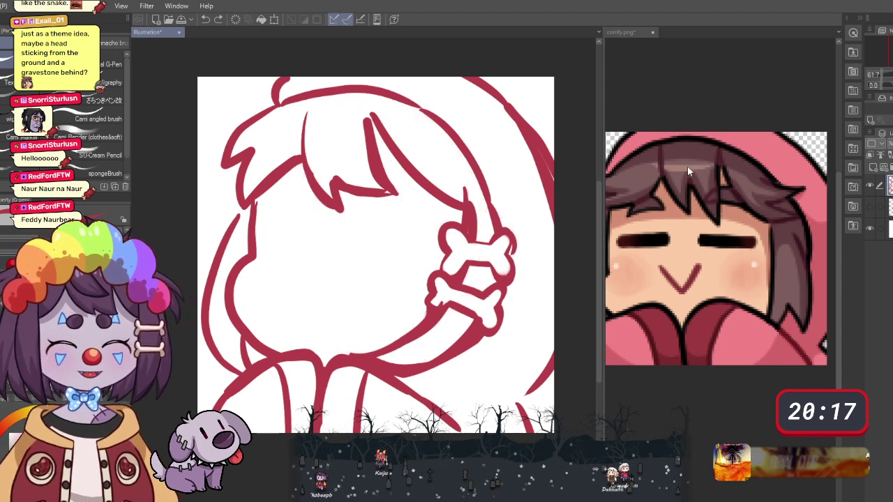
# - Draw two thick arched closed eyes below the bangs, trim their lower tips, and redraw the outer end of the right eye
pyautogui.moveTo(360, 259)
pyautogui.mouseDown()
pyautogui.moveTo(412, 231)
pyautogui.moveTo(423, 268)
pyautogui.mouseUp()
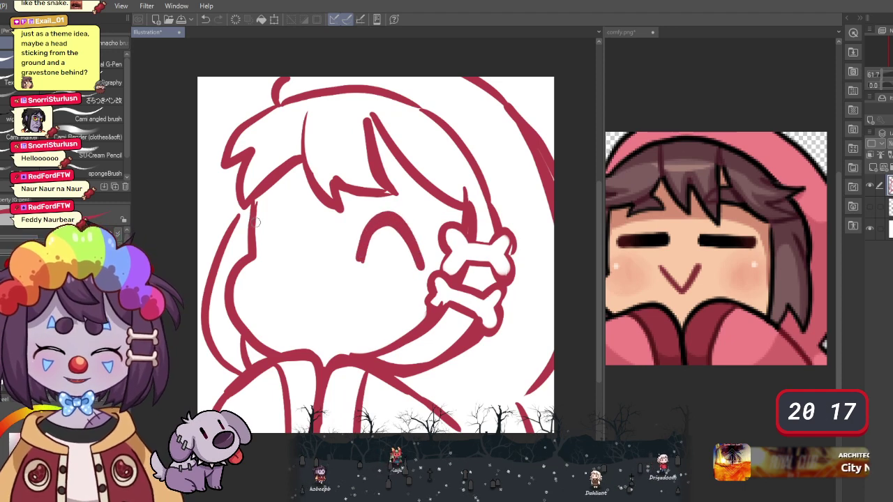
pyautogui.moveTo(268, 256)
pyautogui.mouseDown()
pyautogui.moveTo(273, 233)
pyautogui.moveTo(313, 230)
pyautogui.moveTo(318, 253)
pyautogui.mouseUp()
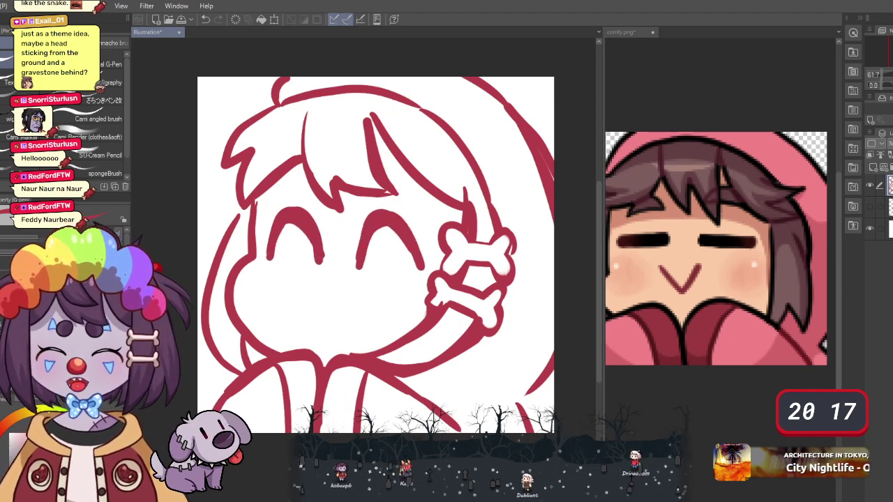
pyautogui.press('e')
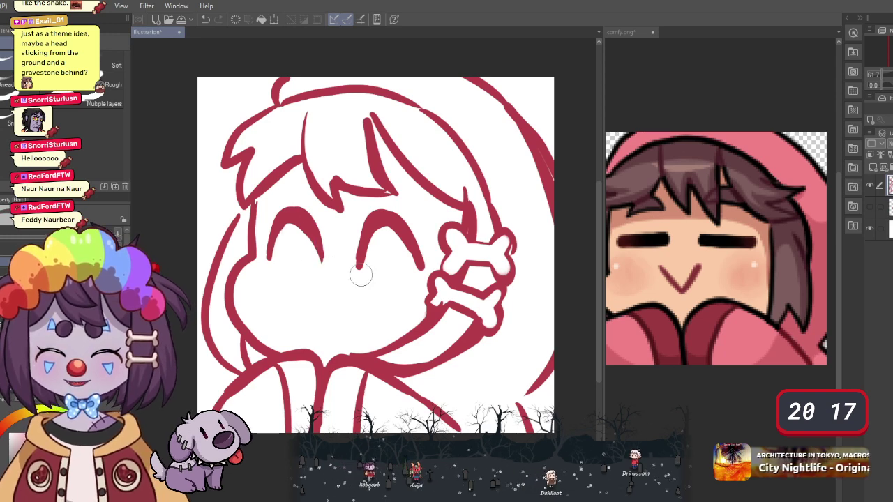
pyautogui.moveTo(415, 273); pyautogui.dragTo(420, 268)
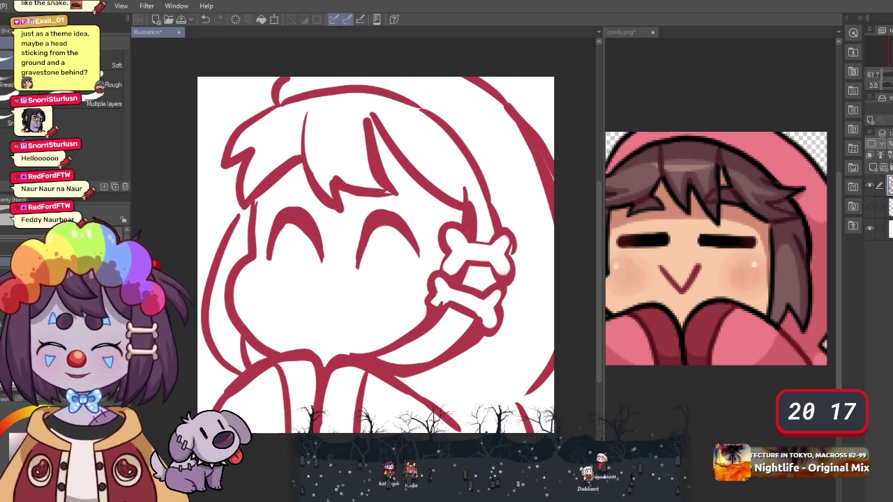
pyautogui.press('p')
pyautogui.moveTo(410, 226); pyautogui.dragTo(422, 268)
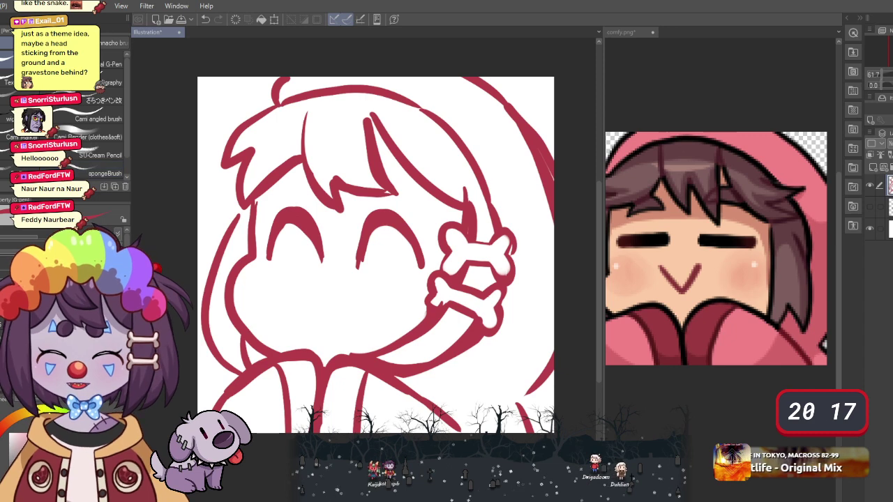
# - Lasso the left arched eye, shift it slightly toward the left edge of the face, and clear the selection
pyautogui.press('m')
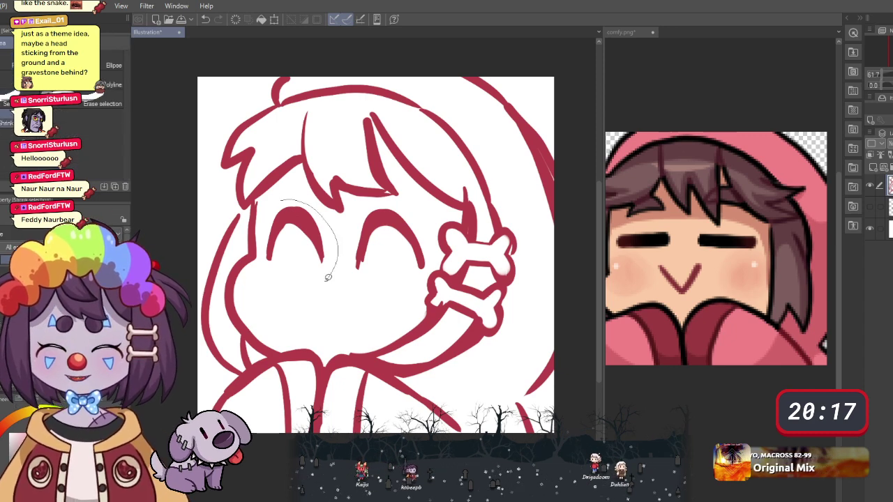
pyautogui.moveTo(328, 277)
pyautogui.mouseDown()
pyautogui.moveTo(270, 277)
pyautogui.moveTo(279, 204)
pyautogui.mouseUp()
pyautogui.click(341, 286)
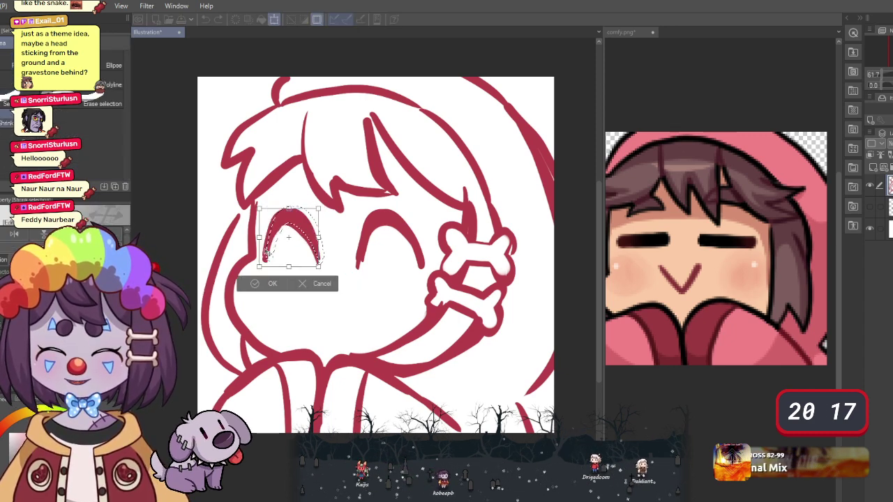
pyautogui.moveTo(266, 252); pyautogui.dragTo(262, 260)
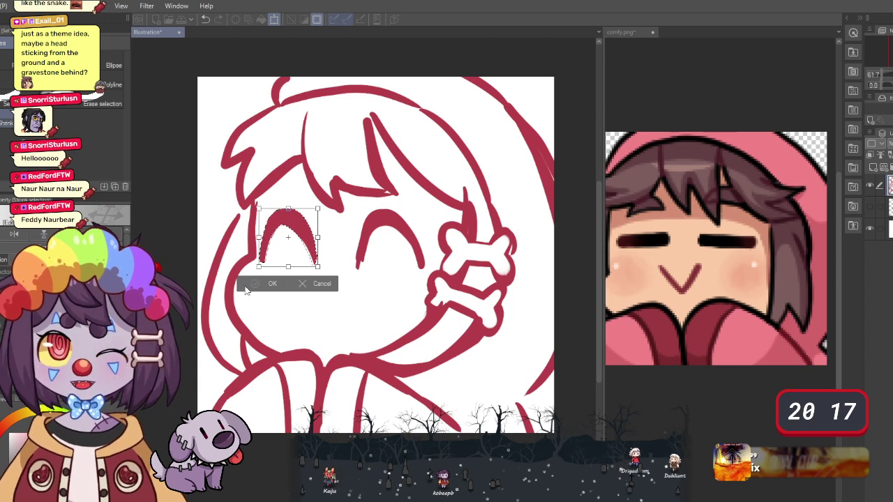
pyautogui.click(247, 286)
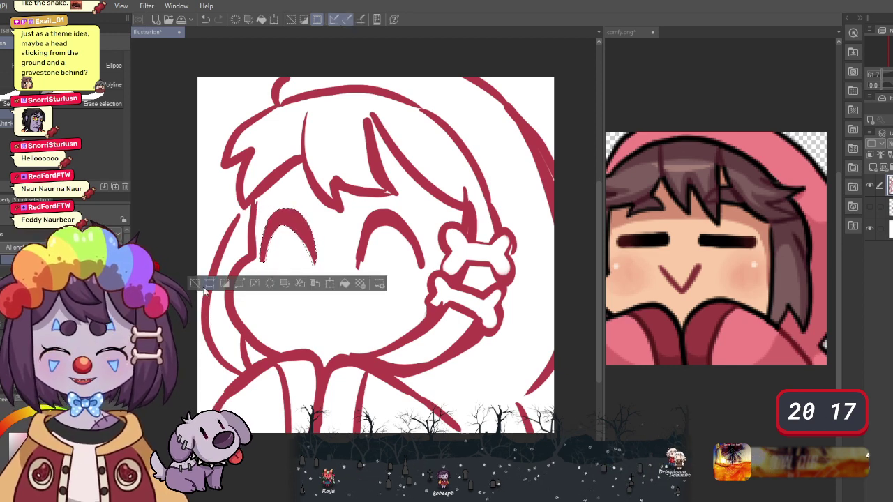
pyautogui.hotkey('ctrl', 'd')
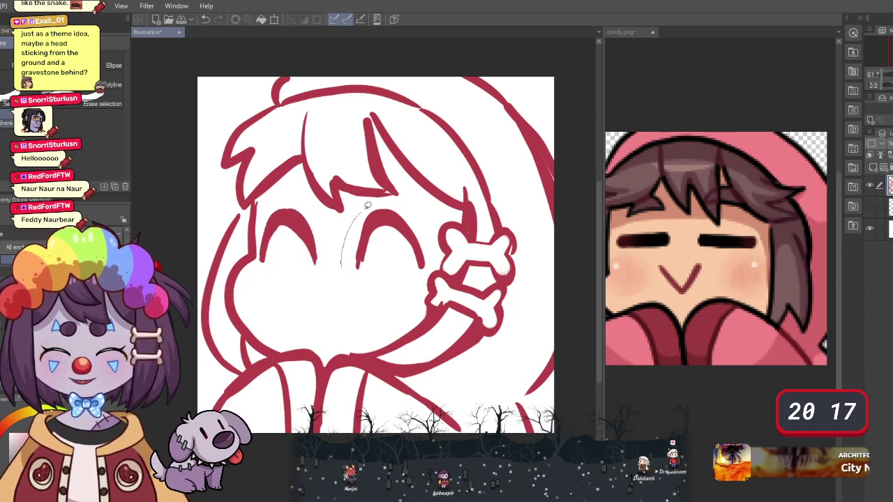
pyautogui.press('m')
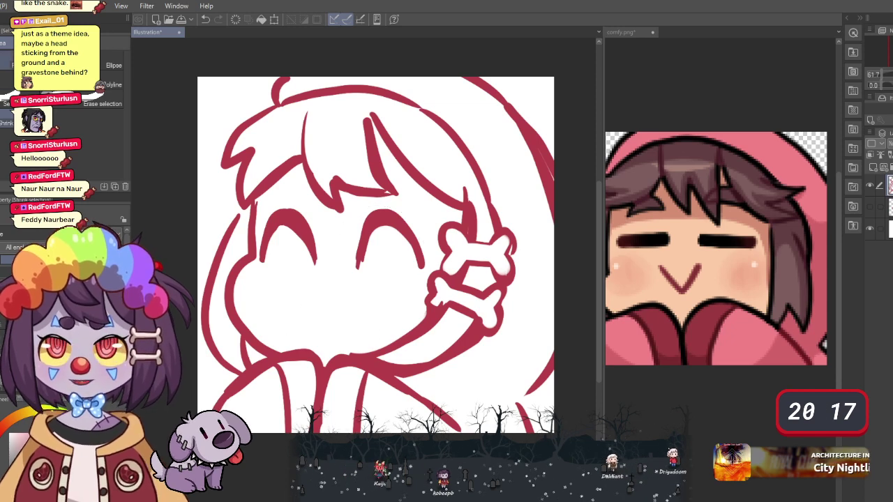
pyautogui.press('m')
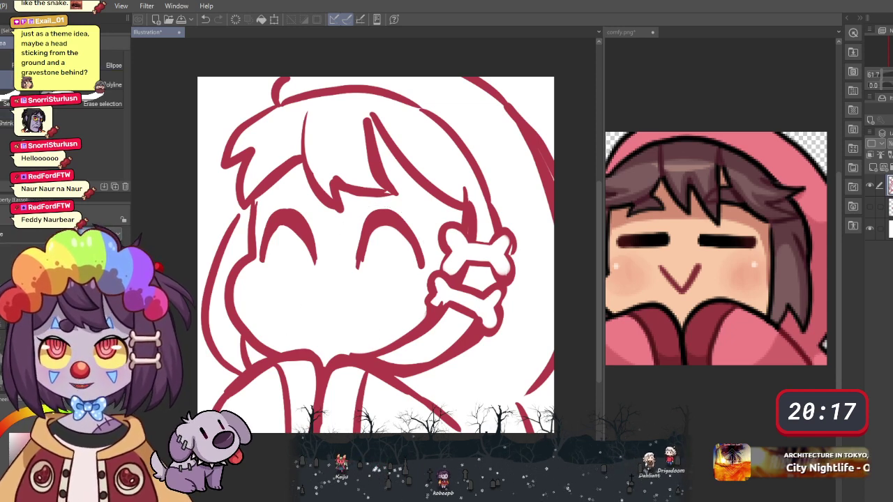
# - Draw a short curved line with three small stitch marks below and between the eyes, and show the rough sketch layer again
pyautogui.press('p')
pyautogui.moveTo(300, 285)
pyautogui.mouseDown()
pyautogui.moveTo(334, 287)
pyautogui.moveTo(313, 287)
pyautogui.mouseUp()
pyautogui.moveTo(320, 278); pyautogui.dragTo(319, 288)
pyautogui.moveTo(326, 279); pyautogui.dragTo(326, 288)
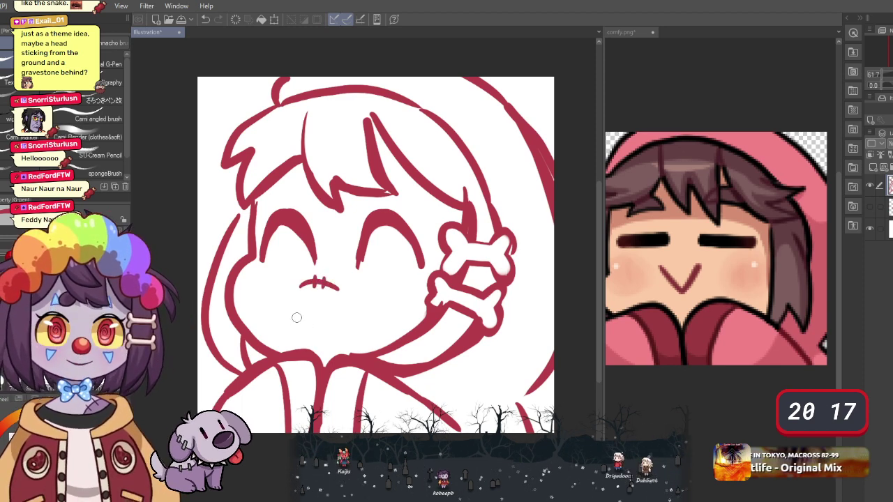
pyautogui.click(870, 208)
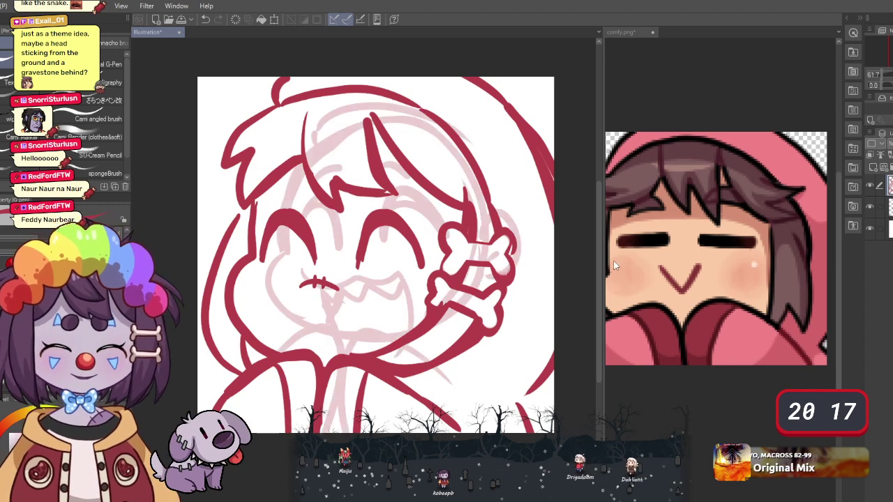
# - Hide the rough sketch layer and draw a wide open mouth with a wavy upper lip and zigzag pointed teeth
pyautogui.click(870, 209)
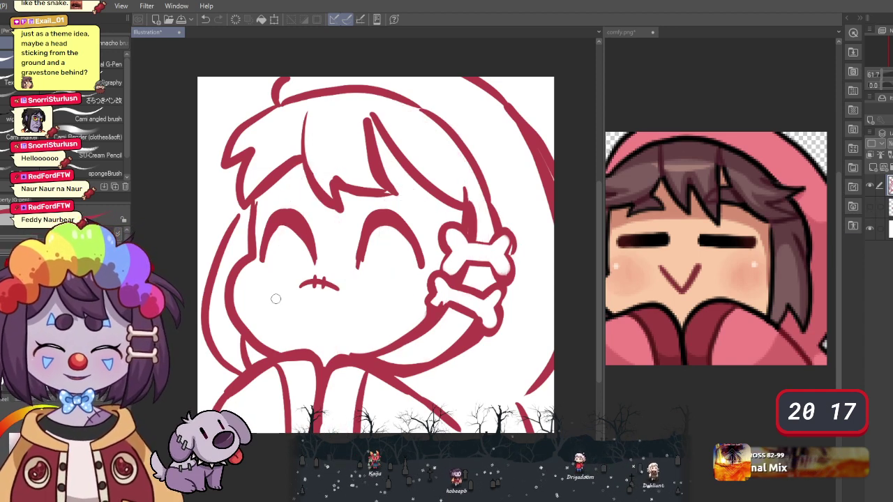
pyautogui.moveTo(275, 299)
pyautogui.mouseDown()
pyautogui.moveTo(295, 316)
pyautogui.moveTo(355, 309)
pyautogui.moveTo(281, 312)
pyautogui.moveTo(335, 312)
pyautogui.moveTo(362, 300)
pyautogui.mouseUp()
pyautogui.hotkey('ctrl', 'z')
pyautogui.moveTo(376, 341); pyautogui.dragTo(376, 354)
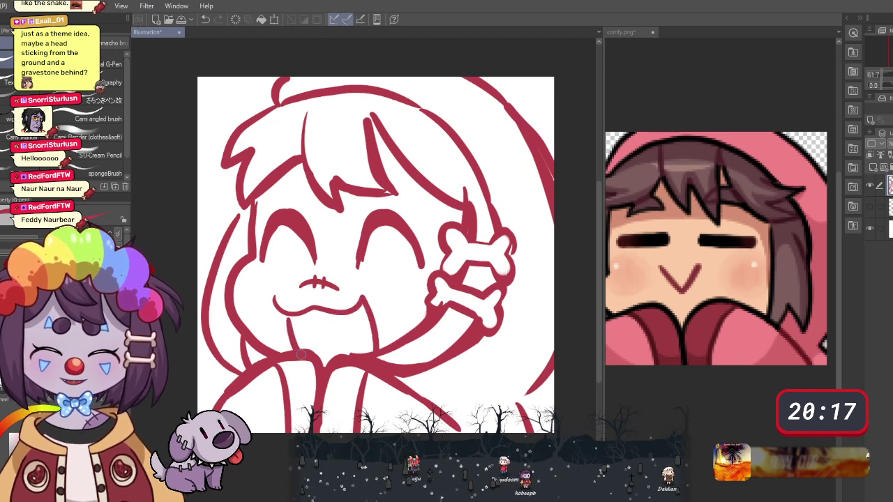
pyautogui.moveTo(293, 322); pyautogui.dragTo(339, 328)
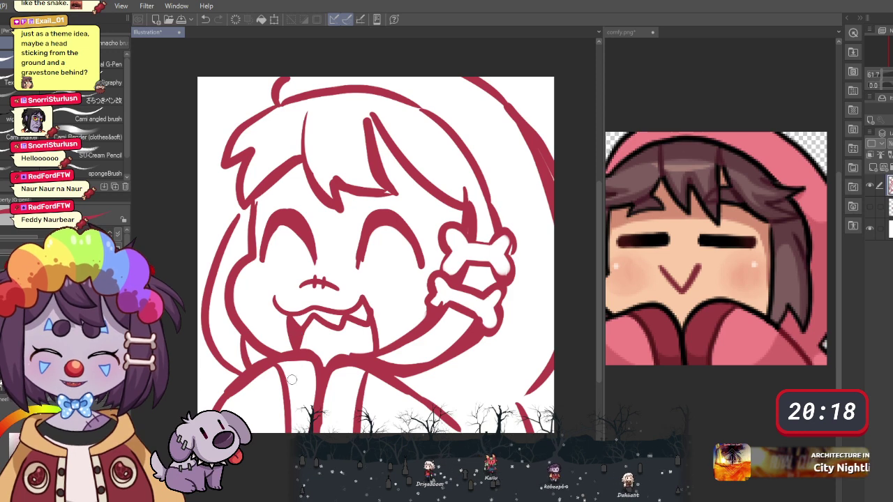
pyautogui.hotkey('ctrl', 'z')
pyautogui.hotkey('ctrl', 'z')
pyautogui.moveTo(285, 317)
pyautogui.mouseDown()
pyautogui.moveTo(300, 334)
pyautogui.moveTo(311, 322)
pyautogui.moveTo(332, 333)
pyautogui.moveTo(342, 321)
pyautogui.moveTo(370, 310)
pyautogui.mouseUp()
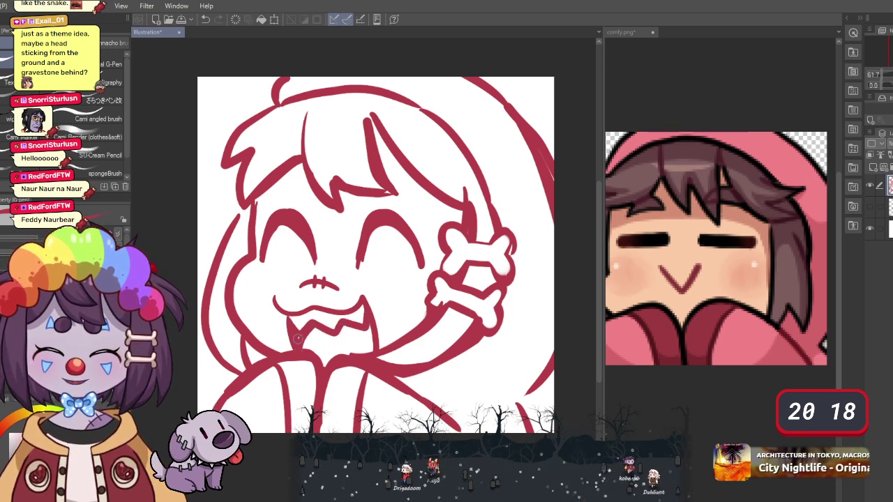
# - Draw two short slanted blush lines on each cheek
pyautogui.moveTo(391, 286); pyautogui.dragTo(388, 301)
pyautogui.moveTo(402, 286); pyautogui.dragTo(399, 300)
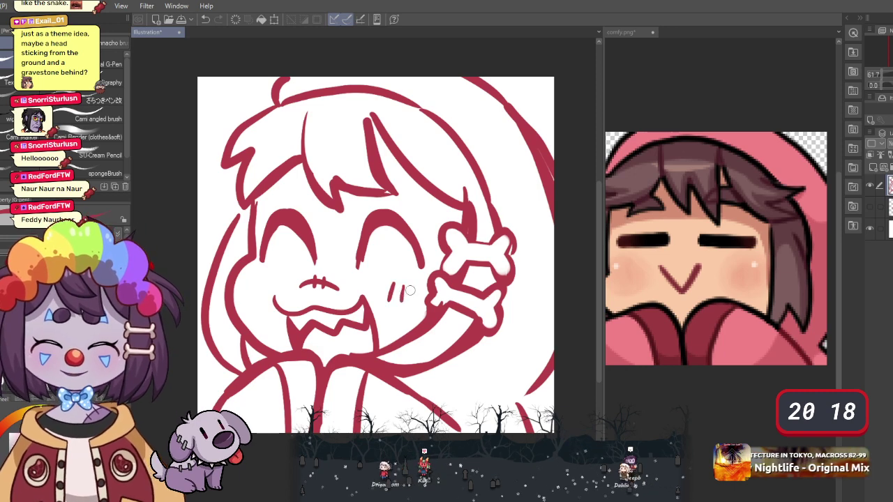
pyautogui.moveTo(251, 279); pyautogui.dragTo(247, 290)
pyautogui.moveTo(260, 279); pyautogui.dragTo(256, 288)
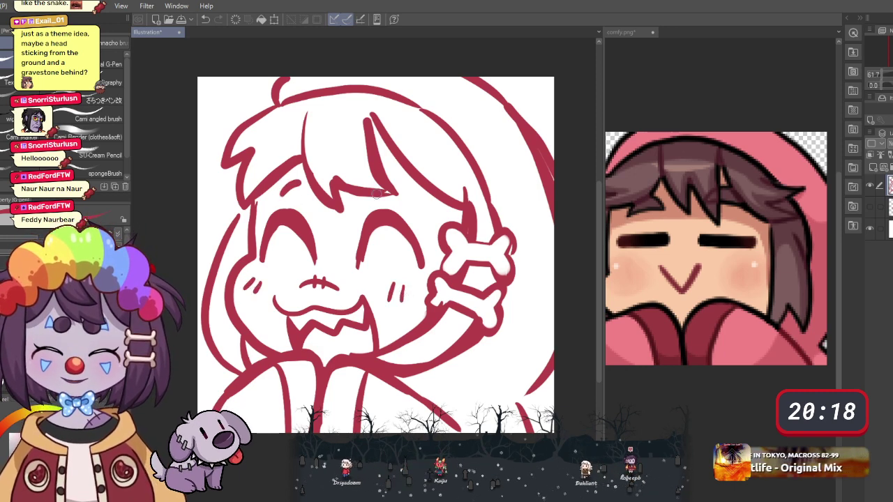
# - Draw a round eyebrow spot above each eye, overlapping the bangs, and erase the lines inside both circles
pyautogui.moveTo(363, 177); pyautogui.dragTo(393, 184)
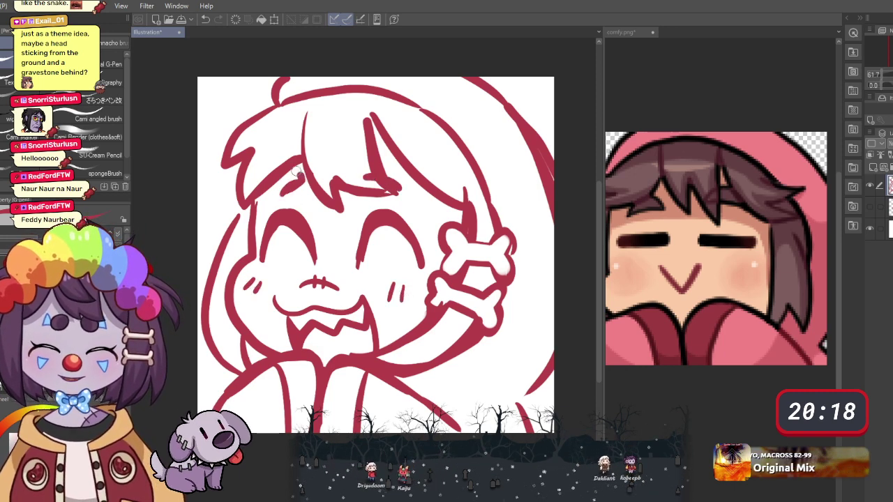
pyautogui.moveTo(296, 169); pyautogui.dragTo(277, 193)
pyautogui.moveTo(384, 162); pyautogui.dragTo(395, 180)
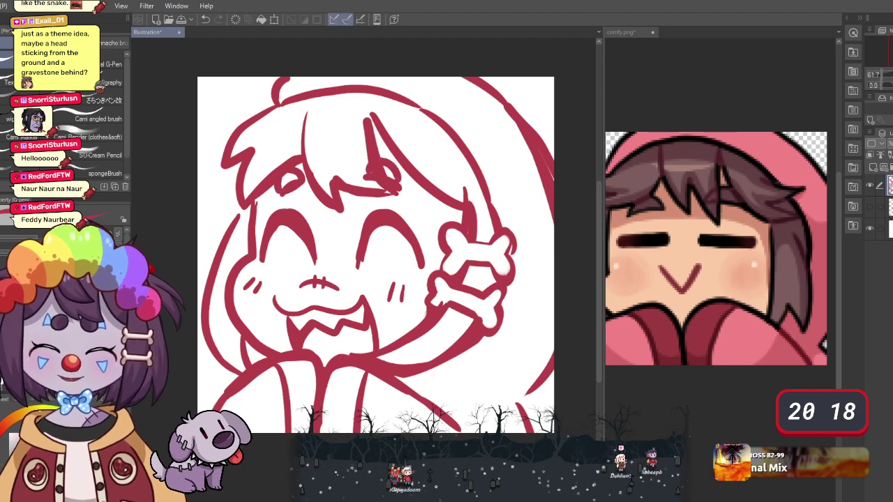
pyautogui.press('e')
pyautogui.moveTo(289, 180); pyautogui.dragTo(286, 183)
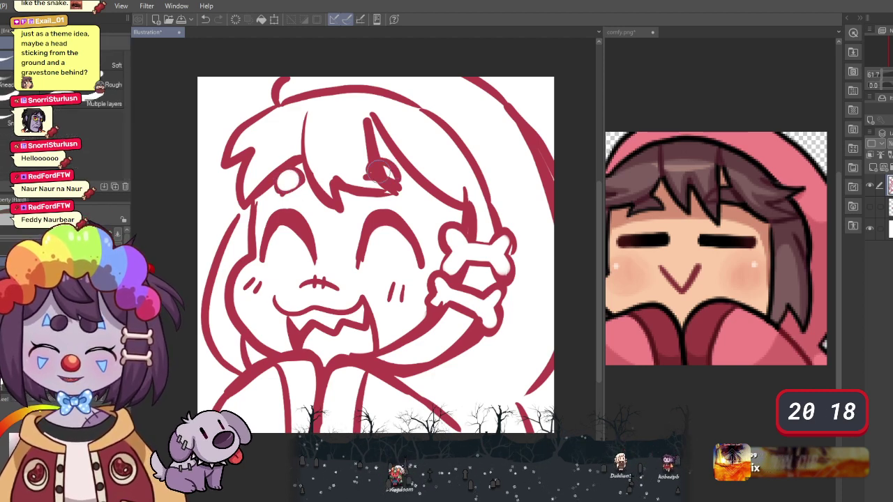
pyautogui.moveTo(378, 170); pyautogui.dragTo(382, 172)
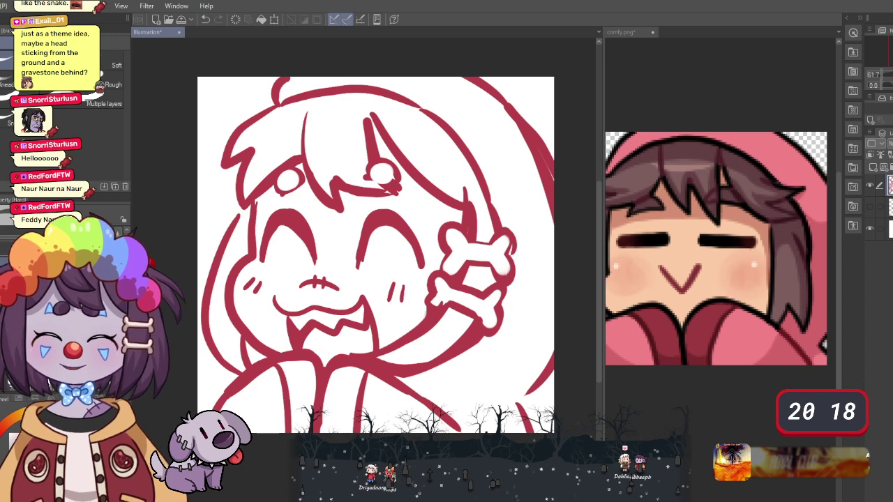
# - Check the face in a mirrored view, then redraw the outlines of both round eyebrows and clean up their insides
pyautogui.press('p')
pyautogui.press('h')
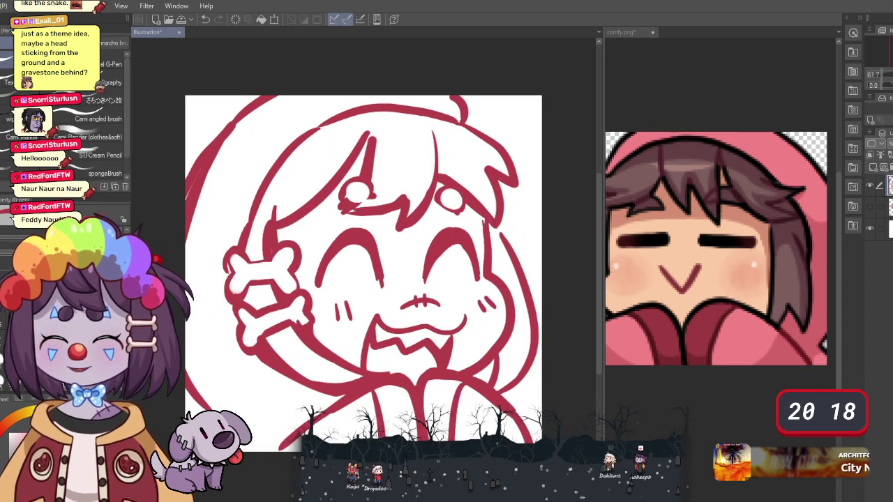
pyautogui.press('h')
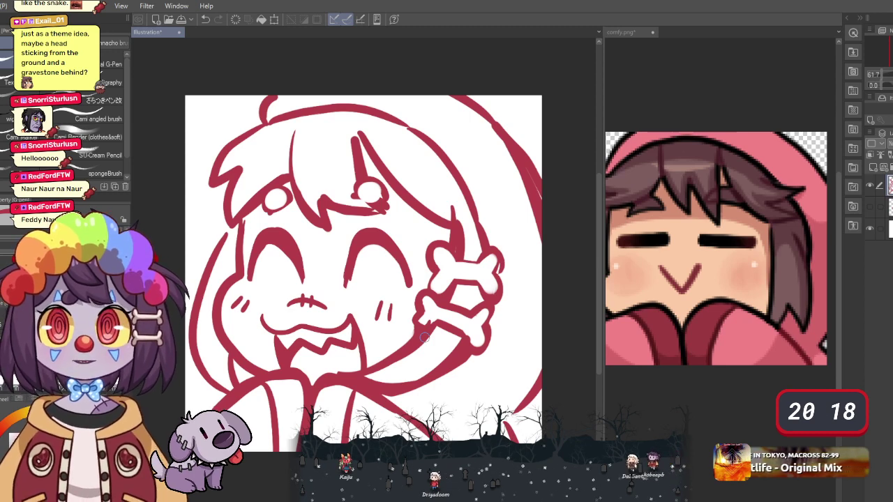
pyautogui.moveTo(386, 190); pyautogui.dragTo(356, 187)
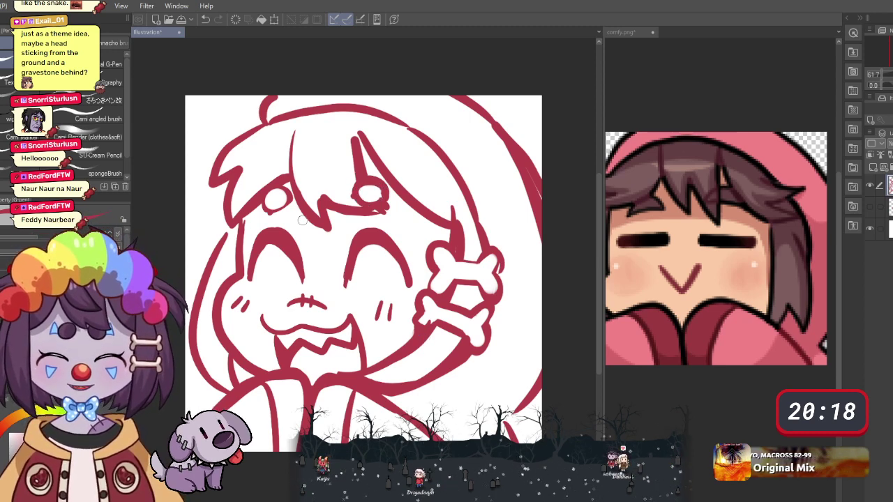
pyautogui.moveTo(279, 214)
pyautogui.mouseDown()
pyautogui.moveTo(262, 198)
pyautogui.moveTo(288, 205)
pyautogui.moveTo(255, 223)
pyautogui.moveTo(259, 242)
pyautogui.moveTo(272, 202)
pyautogui.mouseUp()
pyautogui.press('e')
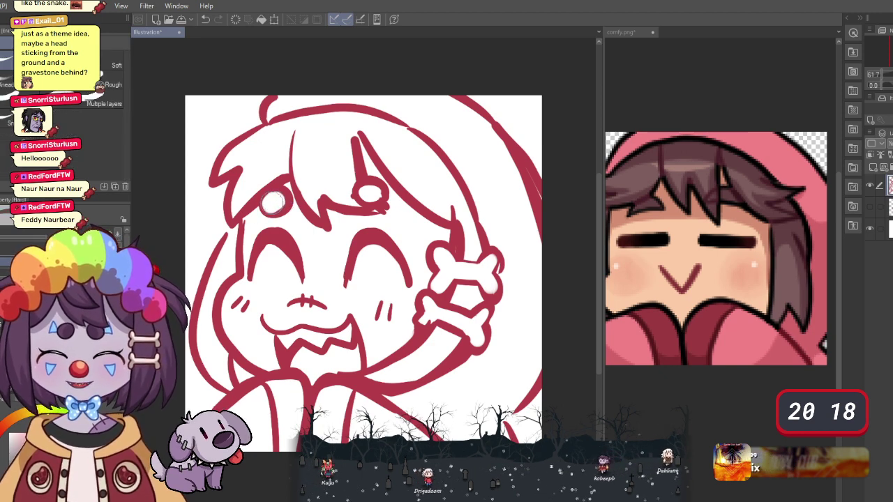
pyautogui.click(365, 195)
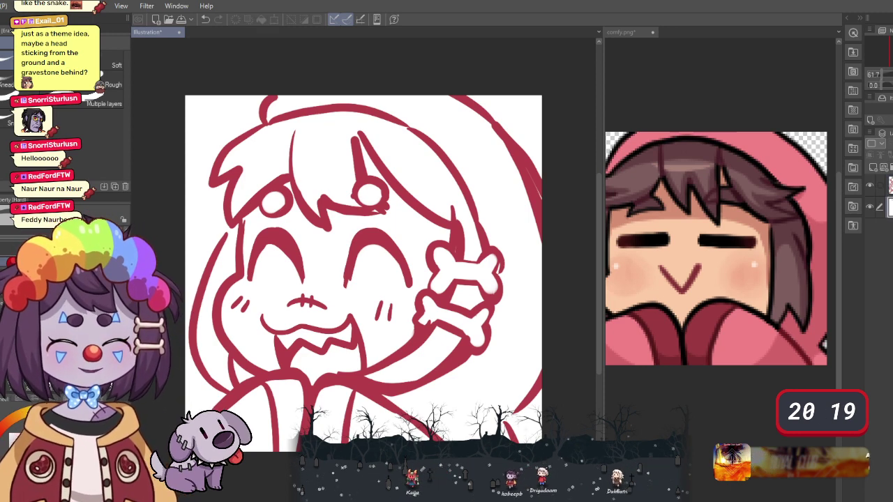
# - Fade the sketch layer to pale pink and show screen.png enlarged as a reference beside the illustration
pyautogui.click(889, 184)
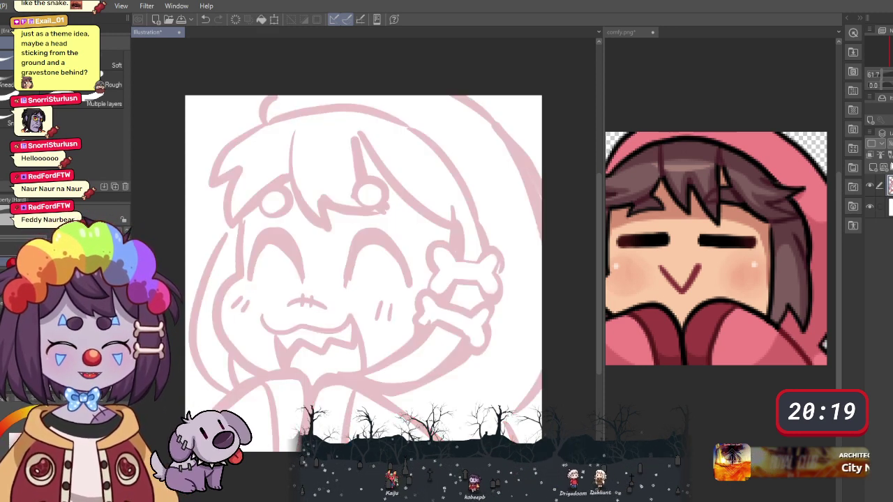
pyautogui.click(627, 32)
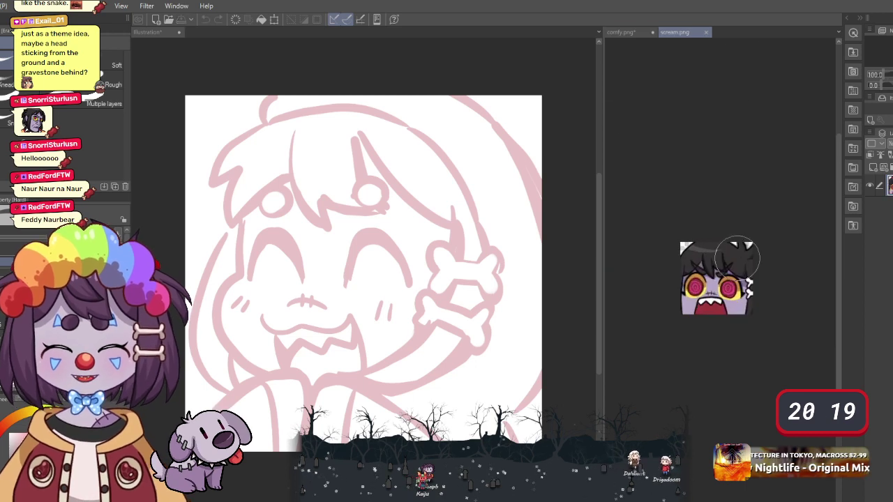
pyautogui.scroll(8, 737, 258)
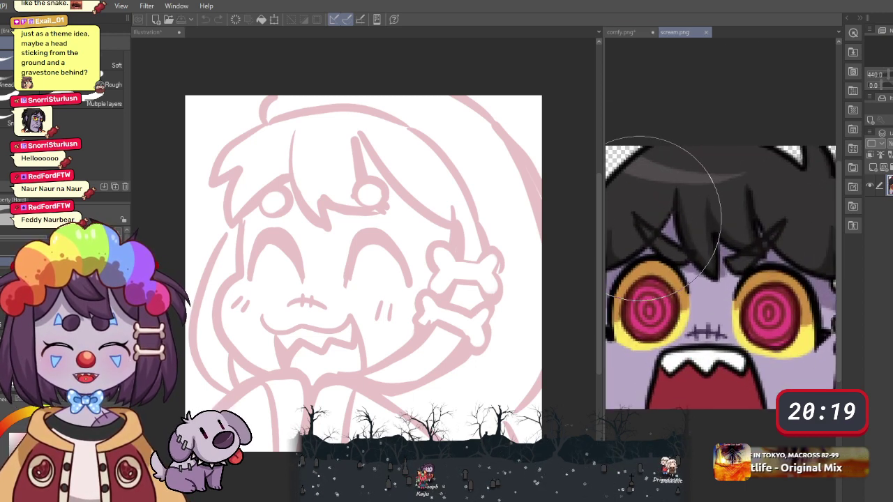
pyautogui.hotkey('ctrl', 'Tab')
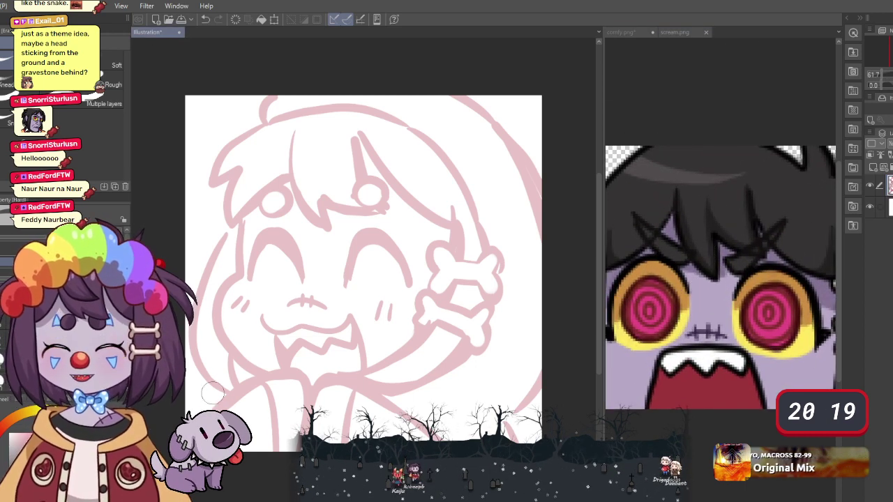
pyautogui.scroll(1, 307, 390)
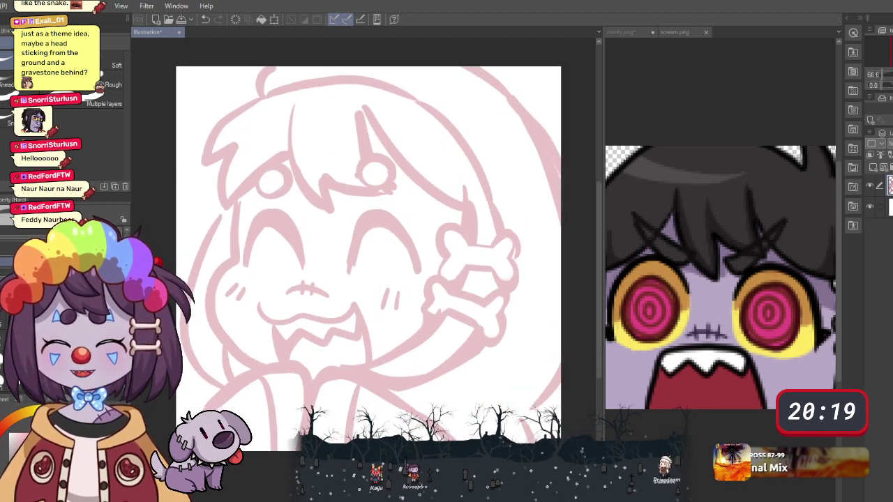
pyautogui.press('p')
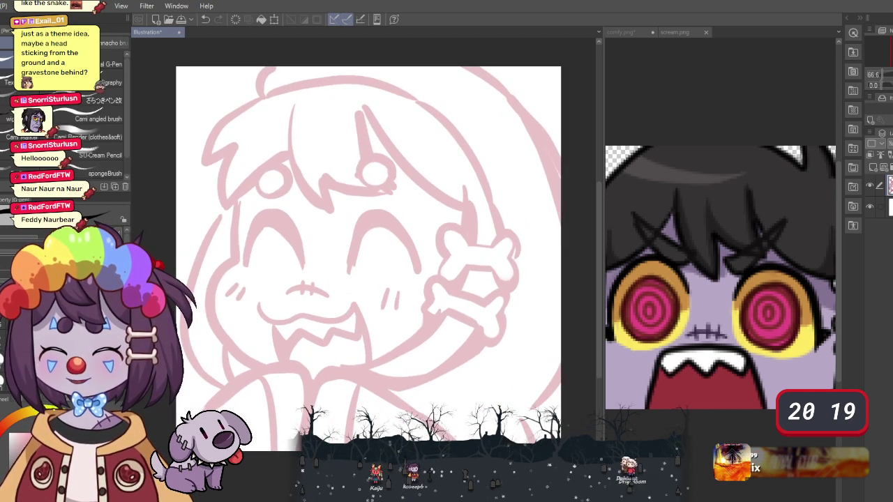
pyautogui.moveTo(291, 117); pyautogui.dragTo(335, 202)
pyautogui.hotkey('ctrl', 'z')
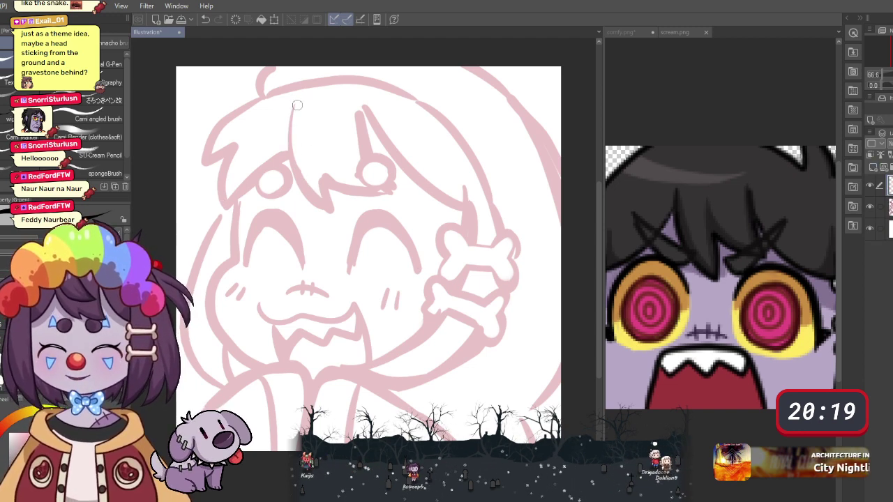
pyautogui.moveTo(297, 104)
pyautogui.mouseDown()
pyautogui.moveTo(311, 197)
pyautogui.moveTo(333, 212)
pyautogui.mouseUp()
pyautogui.hotkey('ctrl', 'z')
pyautogui.moveTo(293, 104)
pyautogui.mouseDown()
pyautogui.moveTo(290, 163)
pyautogui.moveTo(325, 209)
pyautogui.mouseUp()
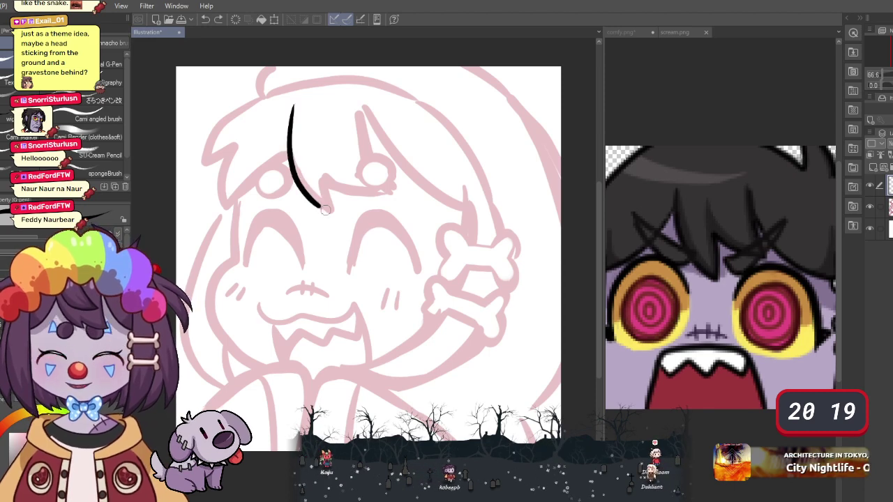
pyautogui.moveTo(321, 178)
pyautogui.mouseDown()
pyautogui.moveTo(393, 194)
pyautogui.moveTo(371, 167)
pyautogui.moveTo(357, 105)
pyautogui.mouseUp()
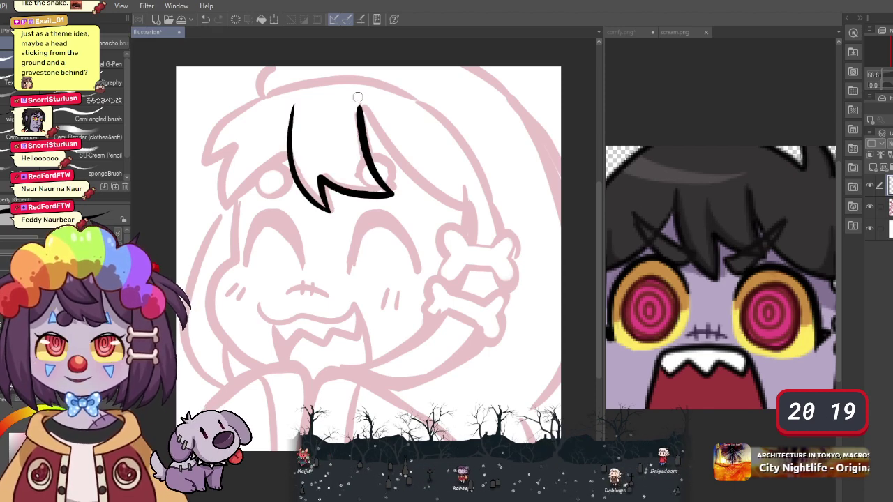
pyautogui.hotkey('ctrl', 'z')
pyautogui.hotkey('ctrl', 'z')
pyautogui.hotkey('ctrl', 'z')
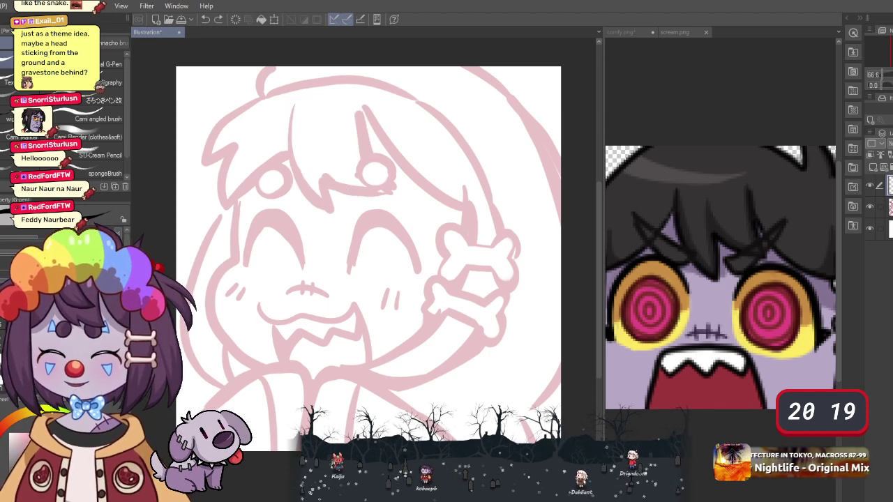
# - Ink the pointed bangs and the outer curve of the hair in black over the faded sketch
pyautogui.moveTo(293, 102)
pyautogui.mouseDown()
pyautogui.moveTo(289, 140)
pyautogui.moveTo(315, 198)
pyautogui.moveTo(336, 212)
pyautogui.mouseUp()
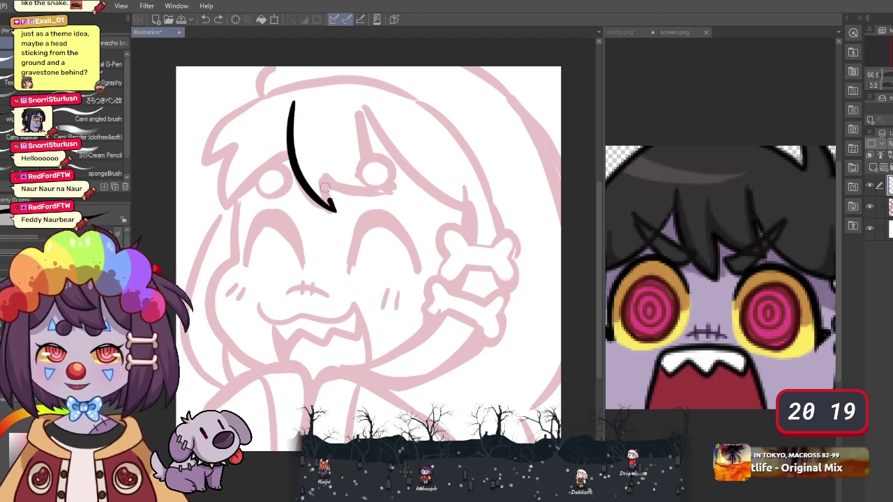
pyautogui.moveTo(322, 175)
pyautogui.mouseDown()
pyautogui.moveTo(398, 193)
pyautogui.moveTo(374, 166)
pyautogui.moveTo(357, 101)
pyautogui.moveTo(385, 152)
pyautogui.moveTo(462, 211)
pyautogui.mouseUp()
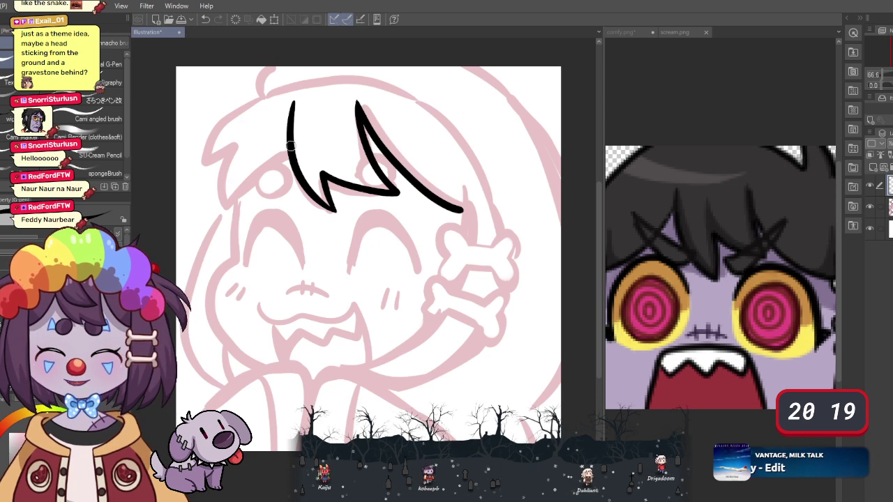
pyautogui.moveTo(290, 147)
pyautogui.mouseDown()
pyautogui.moveTo(226, 219)
pyautogui.moveTo(219, 184)
pyautogui.moveTo(231, 147)
pyautogui.moveTo(204, 164)
pyautogui.moveTo(202, 155)
pyautogui.moveTo(223, 120)
pyautogui.moveTo(309, 82)
pyautogui.moveTo(396, 85)
pyautogui.moveTo(445, 113)
pyautogui.moveTo(478, 152)
pyautogui.moveTo(499, 209)
pyautogui.moveTo(501, 239)
pyautogui.mouseUp()
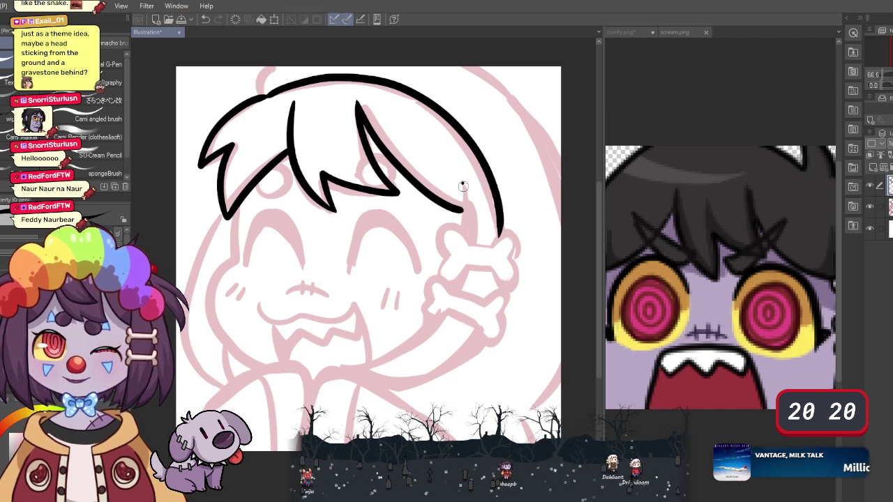
# - Ink the side strand below the bangs and outline both bone hair clips in black
pyautogui.moveTo(462, 186); pyautogui.dragTo(461, 235)
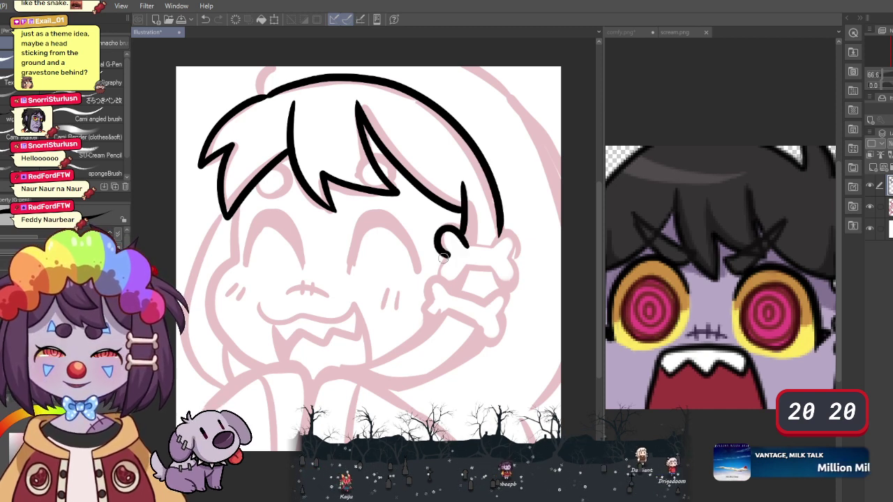
pyautogui.moveTo(443, 256)
pyautogui.mouseDown()
pyautogui.moveTo(458, 272)
pyautogui.moveTo(493, 274)
pyautogui.moveTo(500, 286)
pyautogui.moveTo(515, 279)
pyautogui.moveTo(510, 236)
pyautogui.moveTo(470, 248)
pyautogui.mouseUp()
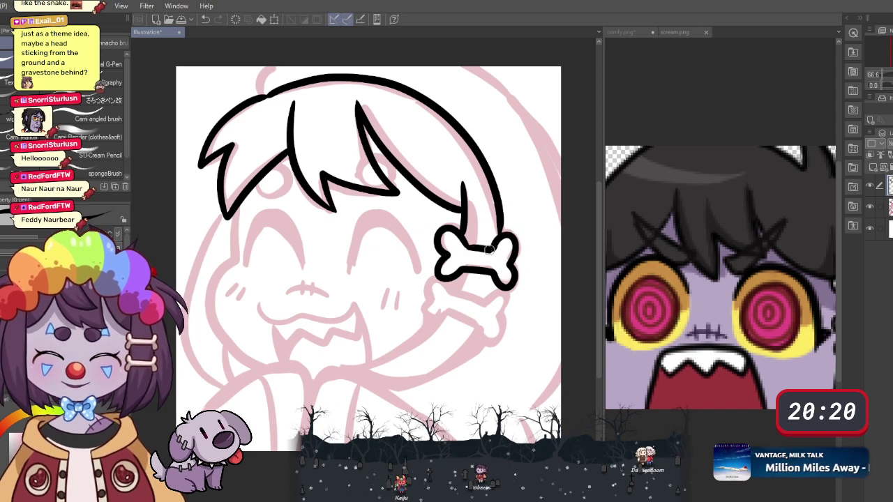
pyautogui.moveTo(438, 277)
pyautogui.mouseDown()
pyautogui.moveTo(419, 311)
pyautogui.moveTo(474, 327)
pyautogui.moveTo(480, 338)
pyautogui.moveTo(500, 336)
pyautogui.moveTo(502, 309)
pyautogui.mouseUp()
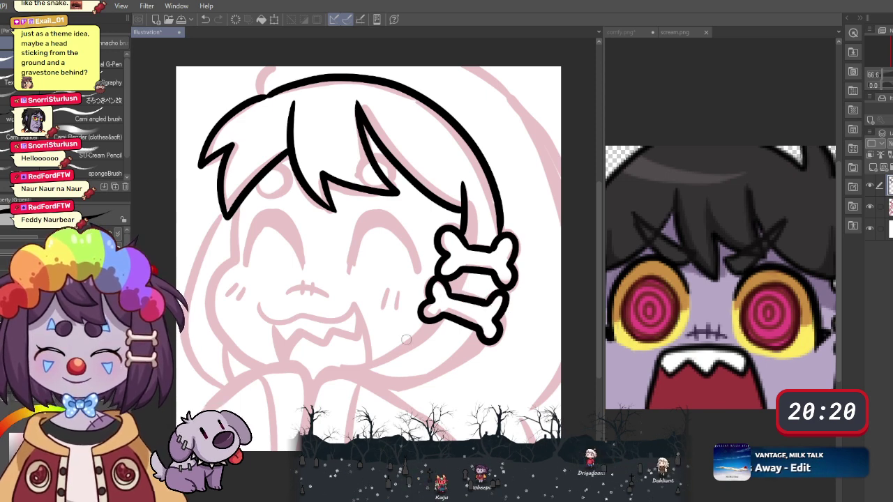
# - Ink the curved hair lock sweeping from the lower bone clip to the chin, and the contour of the opposite cheek
pyautogui.moveTo(354, 365); pyautogui.dragTo(333, 352)
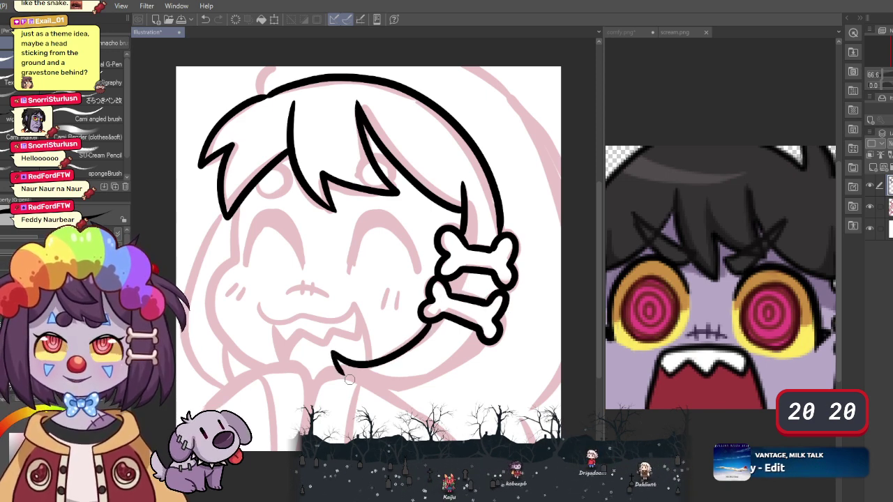
pyautogui.moveTo(408, 392)
pyautogui.mouseDown()
pyautogui.moveTo(453, 374)
pyautogui.moveTo(479, 348)
pyautogui.mouseUp()
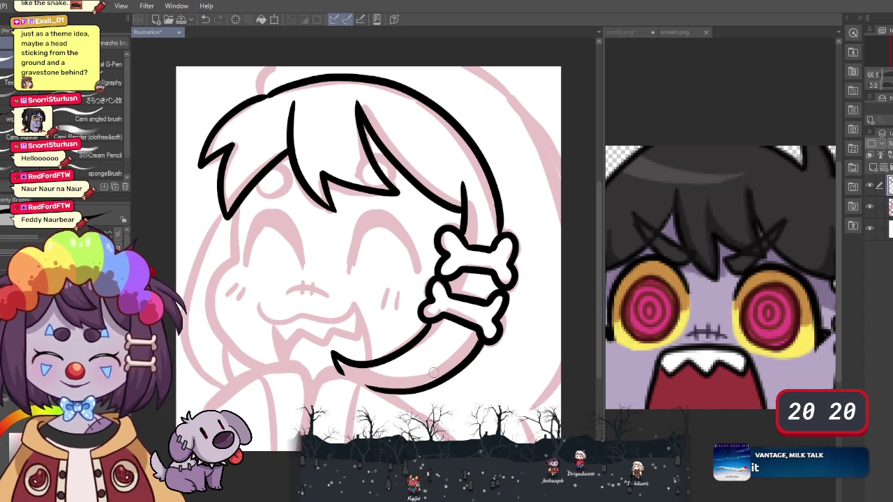
pyautogui.scroll(-1, 367, 217)
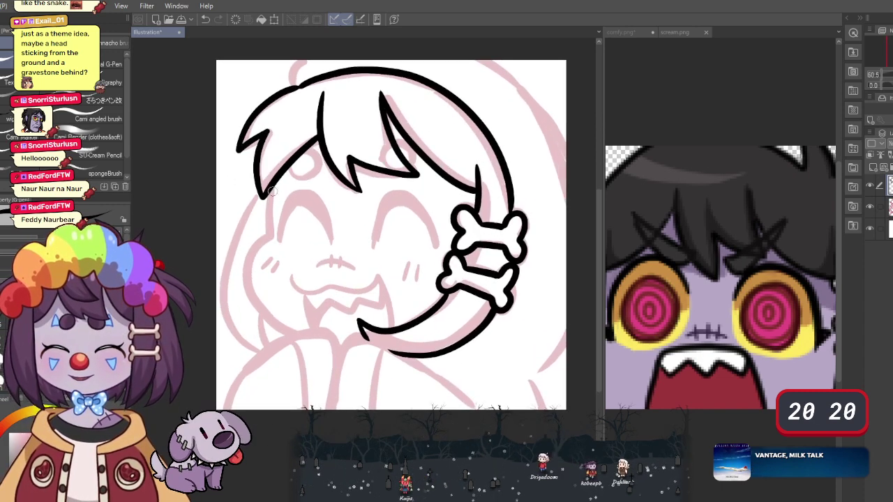
pyautogui.moveTo(265, 239)
pyautogui.mouseDown()
pyautogui.moveTo(248, 259)
pyautogui.moveTo(246, 283)
pyautogui.mouseUp()
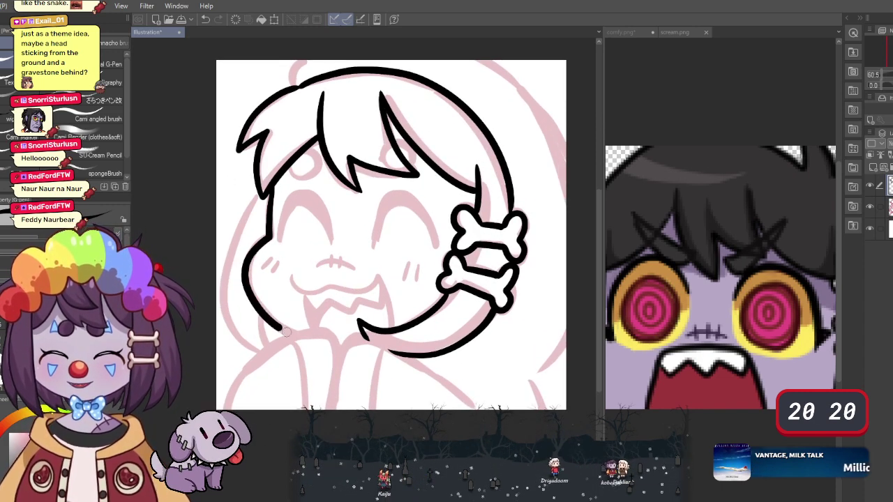
# - Ink the end of the cheek contour, the back hair beside it, and both closed, arched eyes in black
pyautogui.moveTo(286, 332); pyautogui.dragTo(292, 334)
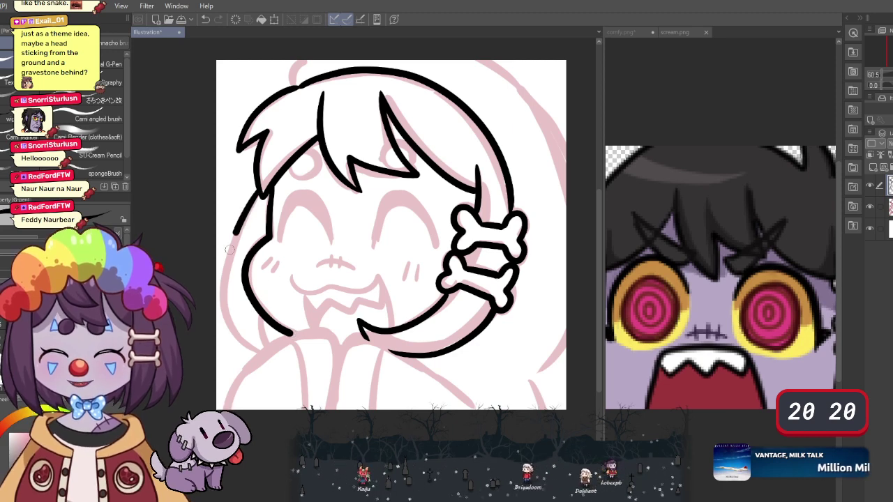
pyautogui.moveTo(233, 237)
pyautogui.mouseDown()
pyautogui.moveTo(224, 293)
pyautogui.moveTo(235, 333)
pyautogui.moveTo(262, 332)
pyautogui.mouseUp()
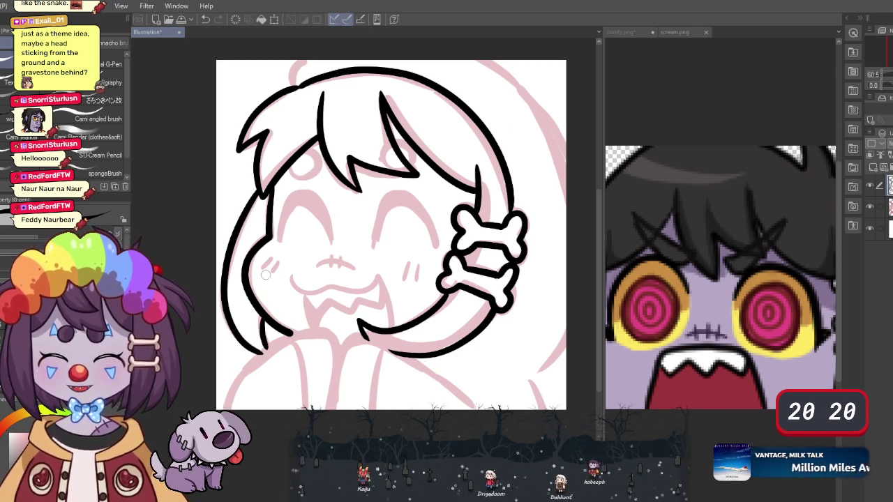
pyautogui.moveTo(280, 234)
pyautogui.mouseDown()
pyautogui.moveTo(290, 208)
pyautogui.moveTo(310, 202)
pyautogui.moveTo(332, 244)
pyautogui.mouseUp()
pyautogui.moveTo(332, 226)
pyautogui.mouseDown()
pyautogui.moveTo(309, 192)
pyautogui.moveTo(288, 204)
pyautogui.moveTo(281, 231)
pyautogui.mouseUp()
pyautogui.moveTo(307, 191)
pyautogui.mouseDown()
pyautogui.moveTo(376, 238)
pyautogui.moveTo(392, 210)
pyautogui.moveTo(414, 210)
pyautogui.moveTo(437, 242)
pyautogui.mouseUp()
pyautogui.moveTo(425, 209)
pyautogui.mouseDown()
pyautogui.moveTo(399, 193)
pyautogui.moveTo(384, 203)
pyautogui.moveTo(374, 243)
pyautogui.moveTo(416, 208)
pyautogui.mouseUp()
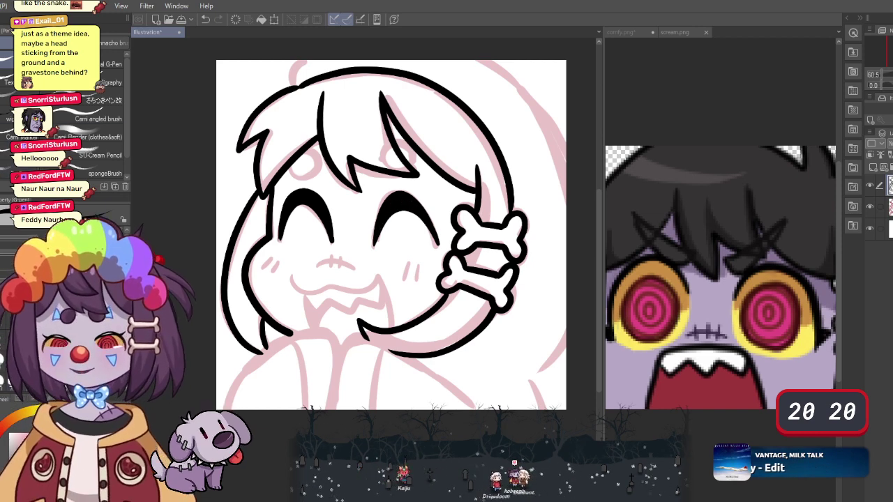
# - Ink the small stitched nose, the wavy upper lip and the side of the open mouth
pyautogui.press('e')
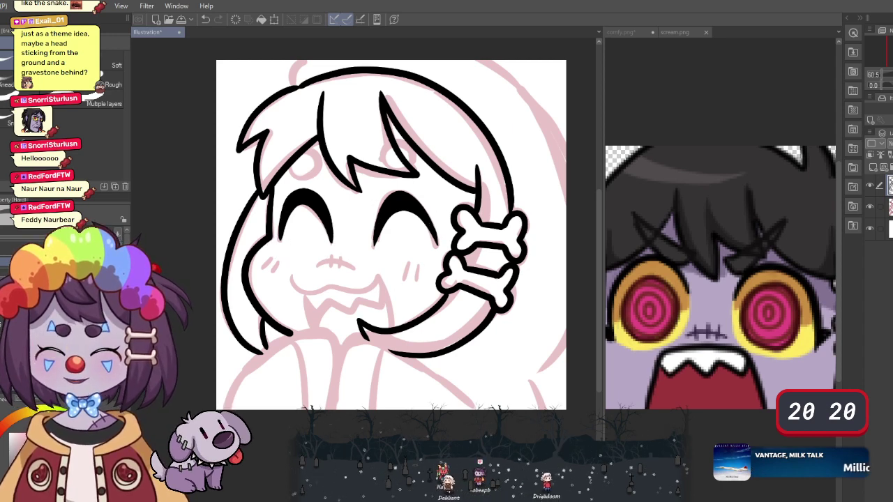
pyautogui.press('p')
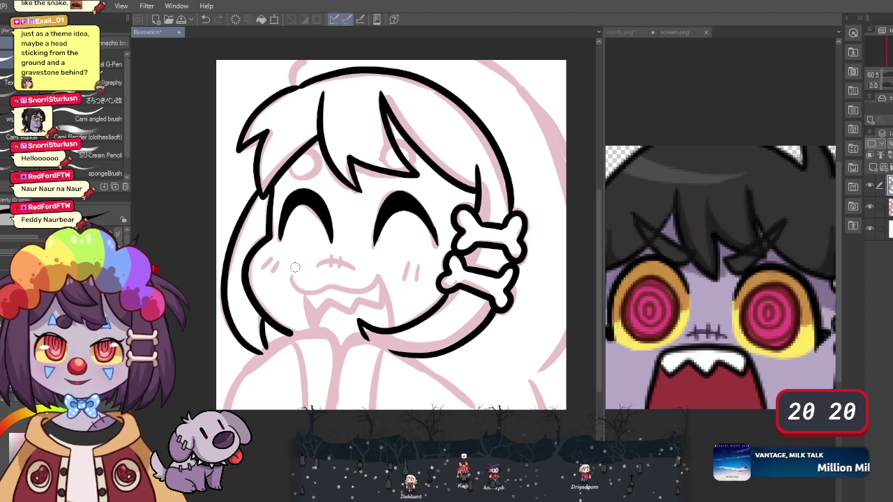
pyautogui.moveTo(331, 262)
pyautogui.mouseDown()
pyautogui.moveTo(353, 267)
pyautogui.moveTo(304, 290)
pyautogui.moveTo(357, 293)
pyautogui.moveTo(382, 279)
pyautogui.mouseUp()
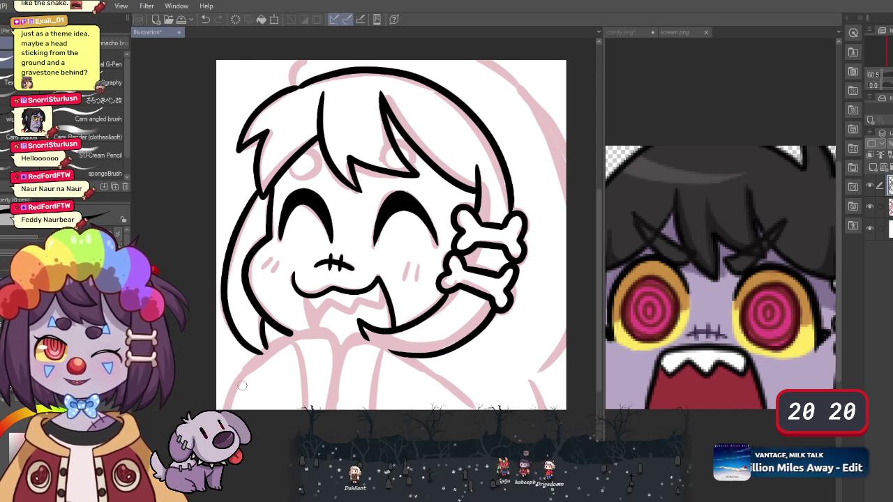
# - Ink the rounded jacket outlines and their inner fold lines below the chin, down to the canvas edge
pyautogui.moveTo(225, 407)
pyautogui.mouseDown()
pyautogui.moveTo(270, 346)
pyautogui.moveTo(295, 329)
pyautogui.moveTo(330, 409)
pyautogui.mouseUp()
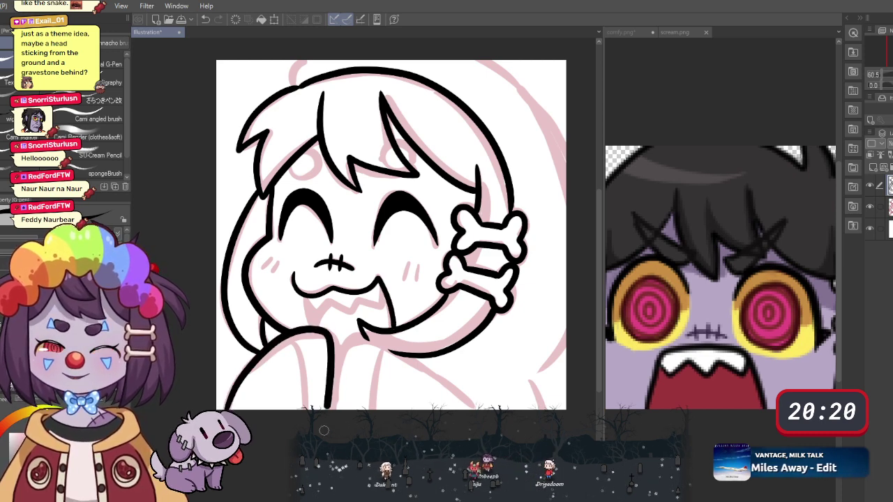
pyautogui.moveTo(350, 333); pyautogui.dragTo(392, 352)
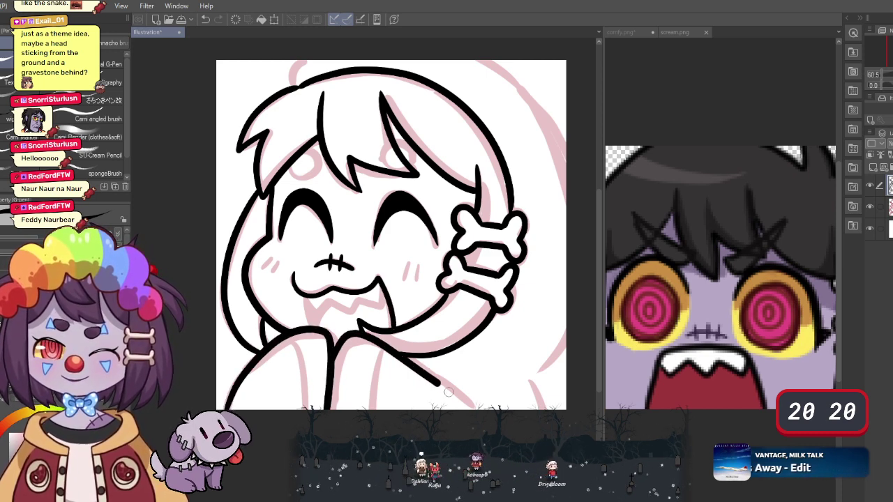
pyautogui.moveTo(447, 391); pyautogui.dragTo(472, 409)
pyautogui.moveTo(381, 349); pyautogui.dragTo(371, 409)
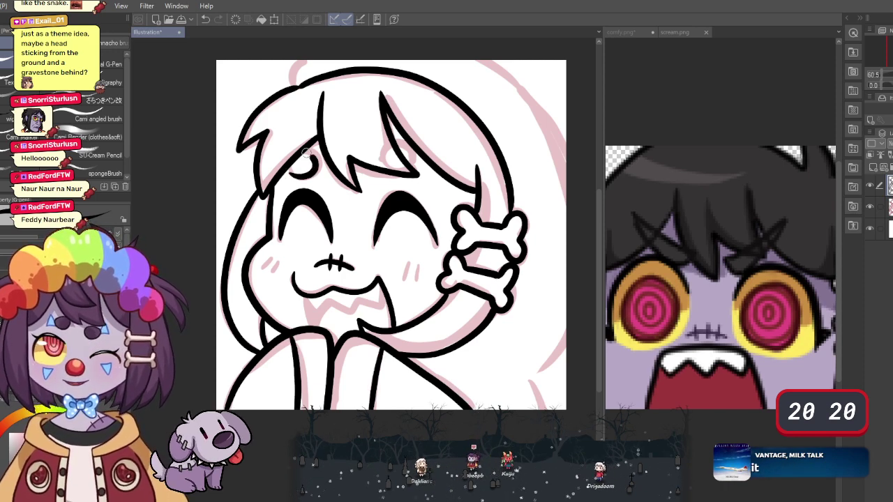
# - Ink both round eyebrows under the bangs and erase the hair lines that cross inside them
pyautogui.moveTo(307, 152); pyautogui.dragTo(293, 178)
pyautogui.moveTo(402, 178)
pyautogui.mouseDown()
pyautogui.moveTo(402, 152)
pyautogui.moveTo(408, 177)
pyautogui.mouseUp()
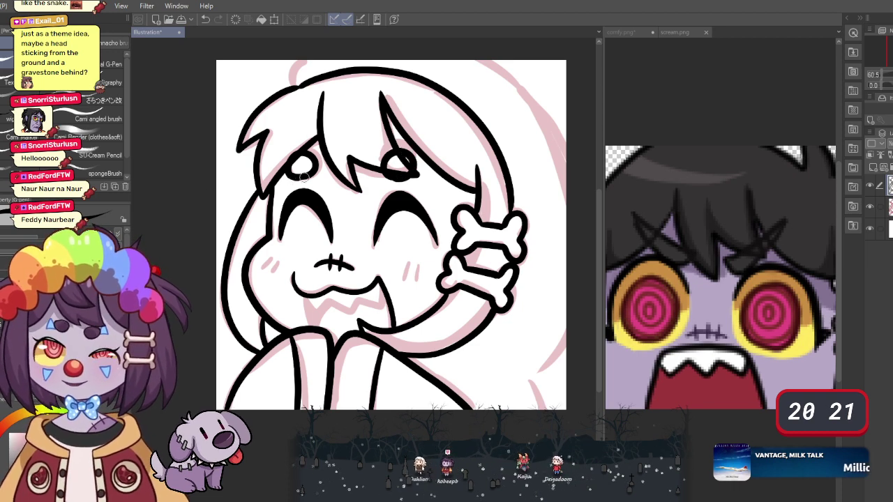
pyautogui.moveTo(304, 176); pyautogui.dragTo(309, 174)
pyautogui.press('e')
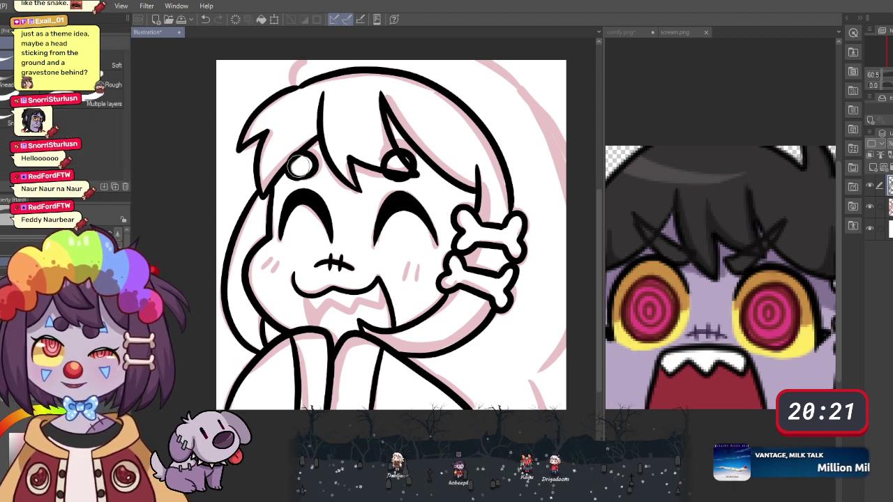
pyautogui.moveTo(387, 166); pyautogui.dragTo(400, 168)
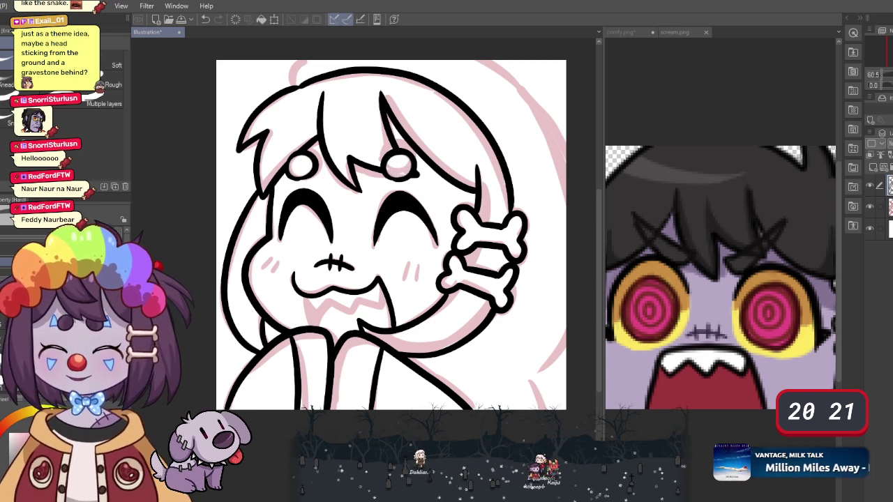
# - Ink the hood's outline above the hair, along its large outer curve and at its lower corner
pyautogui.press('p')
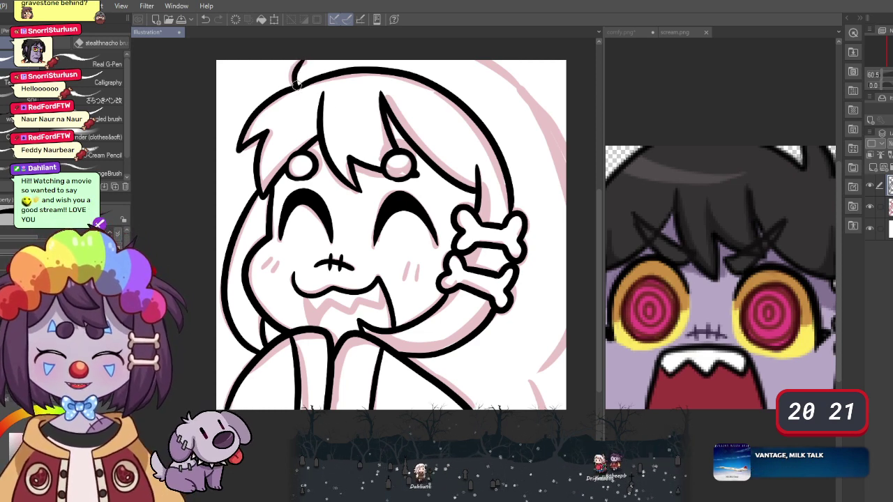
pyautogui.moveTo(296, 87); pyautogui.dragTo(309, 60)
pyautogui.moveTo(488, 61)
pyautogui.mouseDown()
pyautogui.moveTo(543, 115)
pyautogui.moveTo(576, 263)
pyautogui.mouseUp()
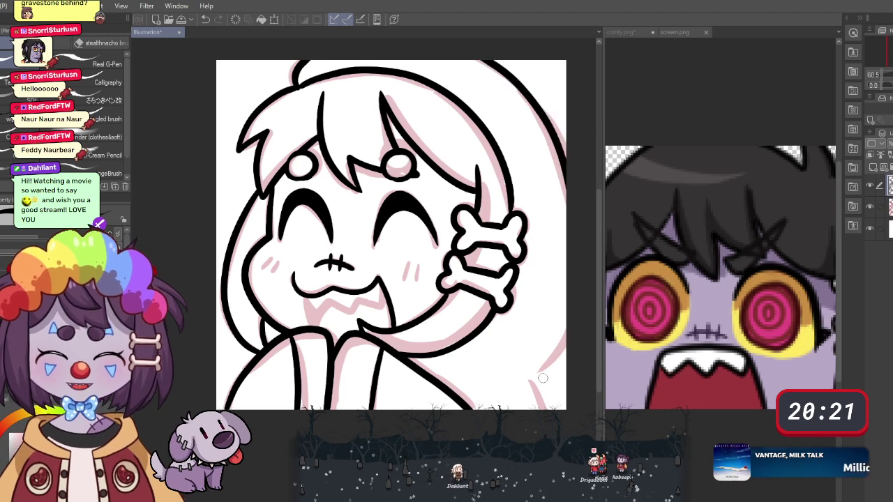
pyautogui.moveTo(549, 422); pyautogui.dragTo(536, 388)
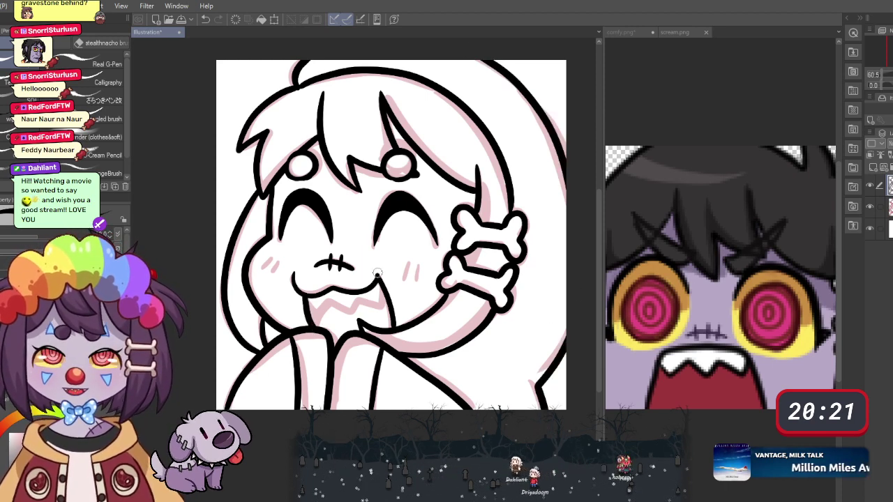
# - Ink the jagged row of teeth inside the mouth and fill the narrow mouth corner with black
pyautogui.moveTo(376, 272); pyautogui.dragTo(379, 279)
pyautogui.moveTo(304, 297)
pyautogui.mouseDown()
pyautogui.moveTo(320, 315)
pyautogui.moveTo(328, 302)
pyautogui.moveTo(346, 313)
pyautogui.moveTo(382, 306)
pyautogui.mouseUp()
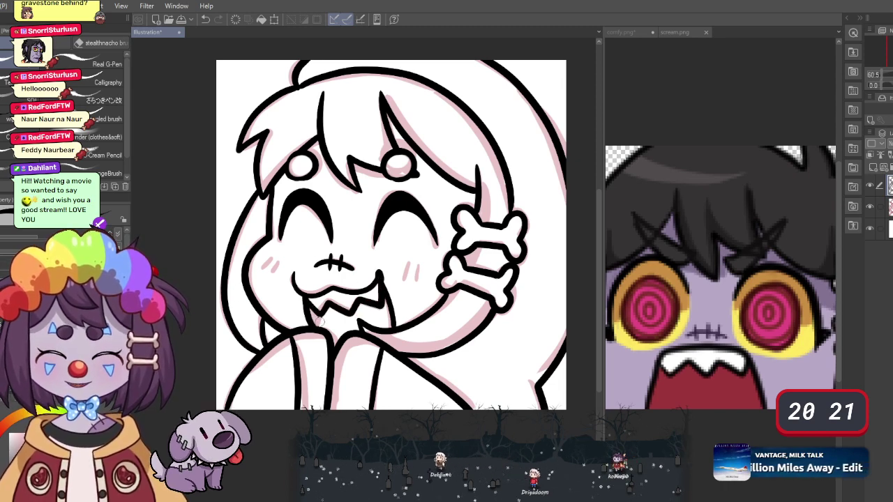
pyautogui.moveTo(314, 322)
pyautogui.mouseDown()
pyautogui.moveTo(308, 306)
pyautogui.moveTo(319, 330)
pyautogui.mouseUp()
# - Ink the paired blush marks on both cheeks and the thin inner rim line of the hood behind the hair
pyautogui.moveTo(421, 264); pyautogui.dragTo(417, 282)
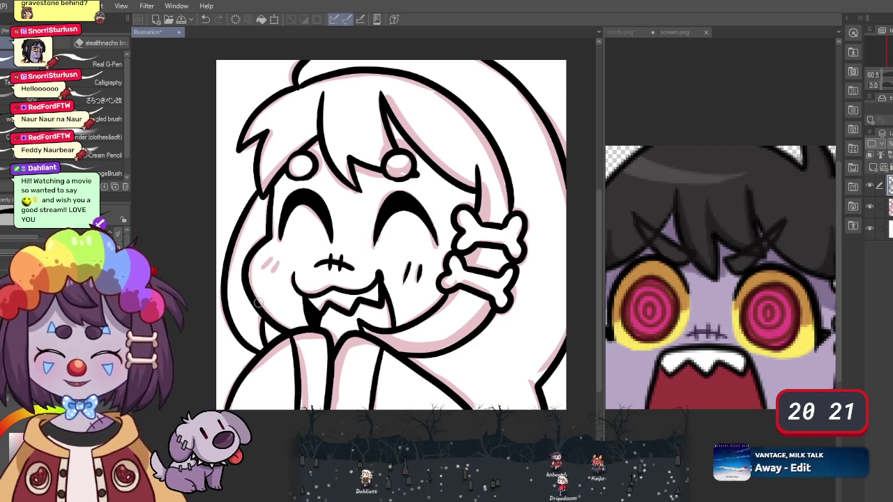
pyautogui.moveTo(271, 260); pyautogui.dragTo(265, 269)
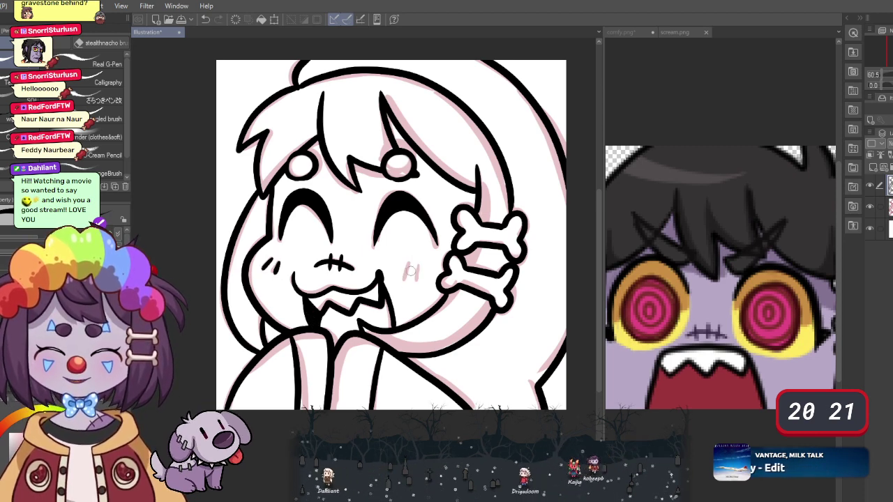
pyautogui.moveTo(413, 262); pyautogui.dragTo(409, 277)
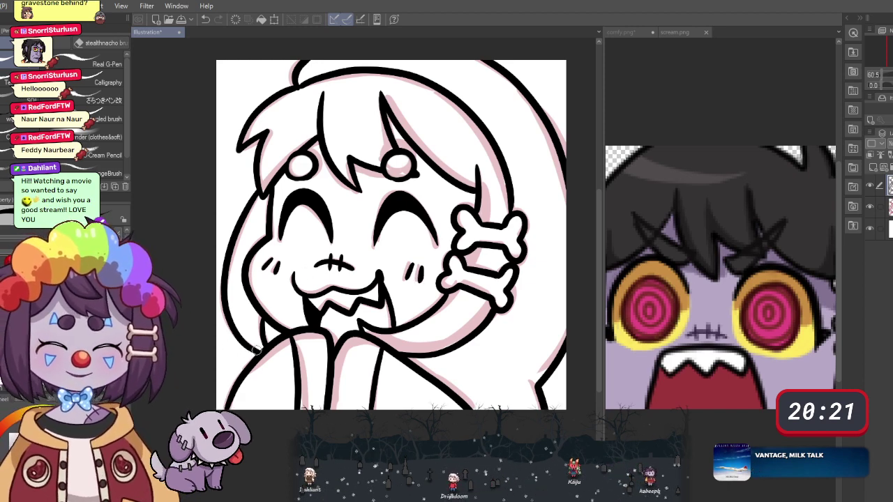
pyautogui.moveTo(409, 56)
pyautogui.mouseDown()
pyautogui.moveTo(466, 83)
pyautogui.moveTo(502, 139)
pyautogui.moveTo(509, 190)
pyautogui.mouseUp()
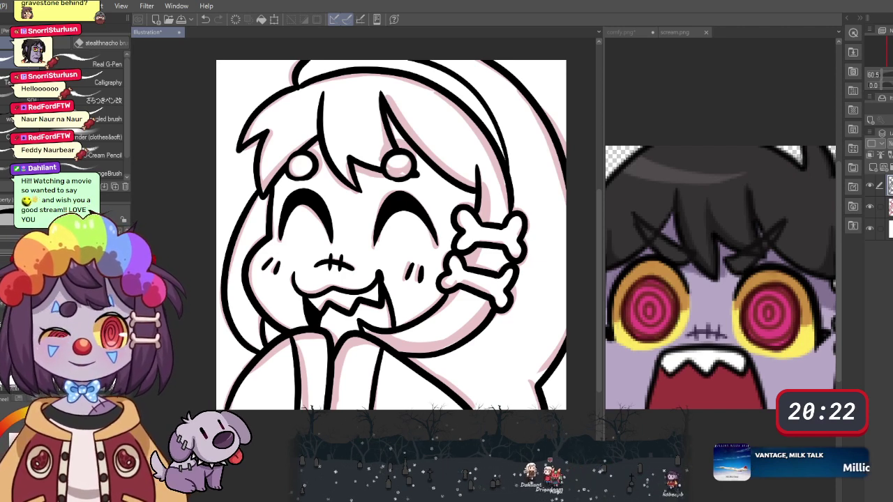
# - Hide the sketch and fill the bangs, side lock and back hair with screen.png's dark grey on a layer beneath the line art
pyautogui.click(876, 228)
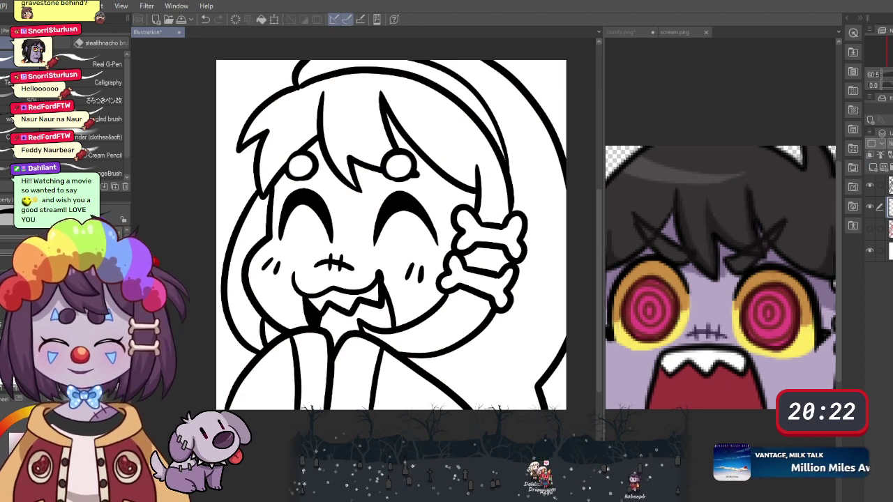
pyautogui.press('g')
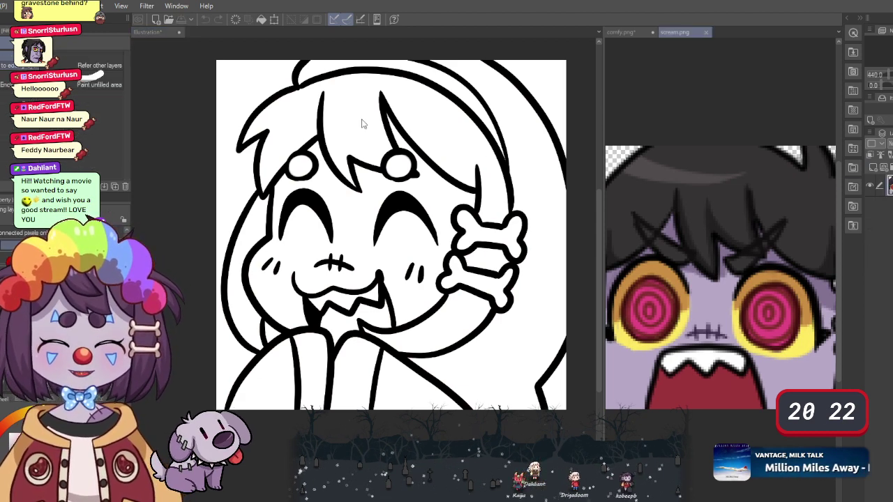
pyautogui.click(346, 97)
pyautogui.click(483, 260)
pyautogui.click(446, 318)
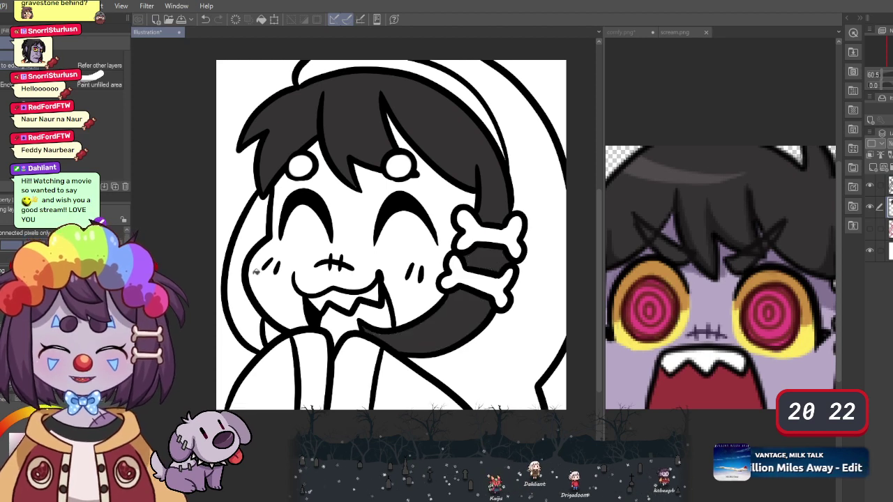
pyautogui.click(239, 262)
# - Touch up the hair colour and fill both round eyebrows with the same dark grey
pyautogui.press('p')
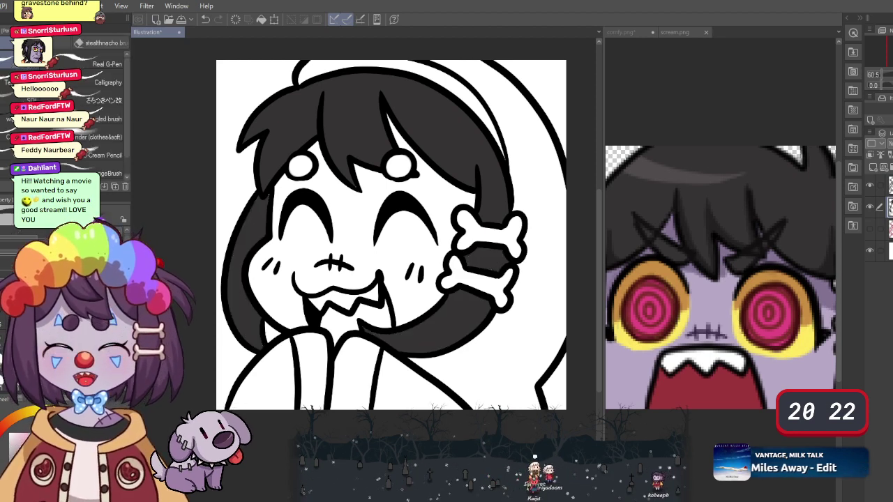
pyautogui.press('g')
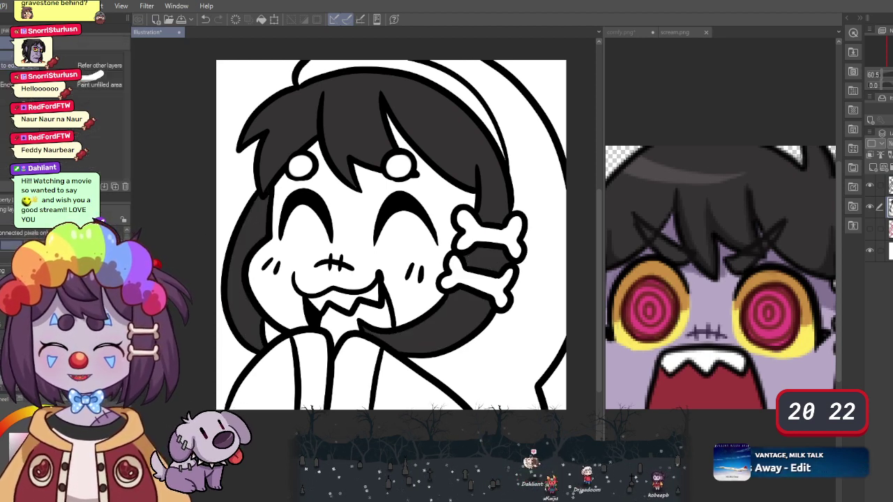
pyautogui.click(301, 166)
pyautogui.click(390, 171)
# - Fill the face with the lavender skin colour sampled from screen.png
pyautogui.scroll(-2, 375, 169)
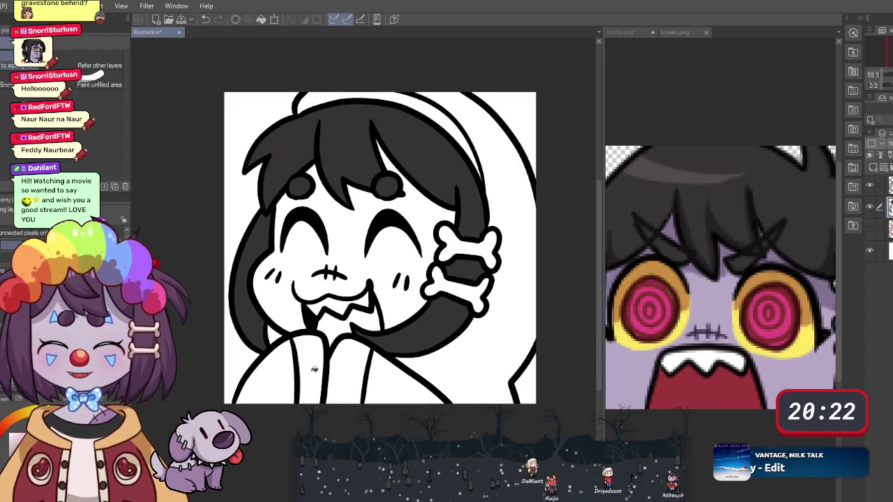
pyautogui.click(709, 304)
pyautogui.click(385, 169)
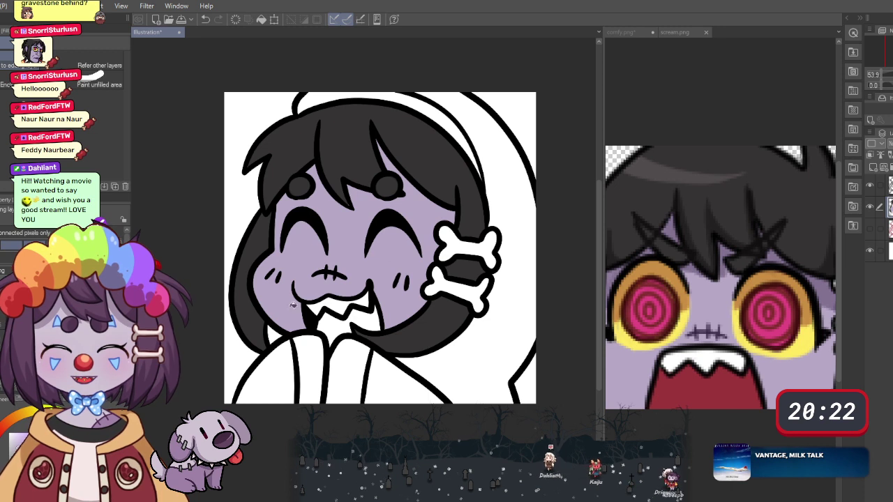
# - Fill the inside of the mouth below the teeth with the dark red sampled from screen.png
pyautogui.click(692, 390)
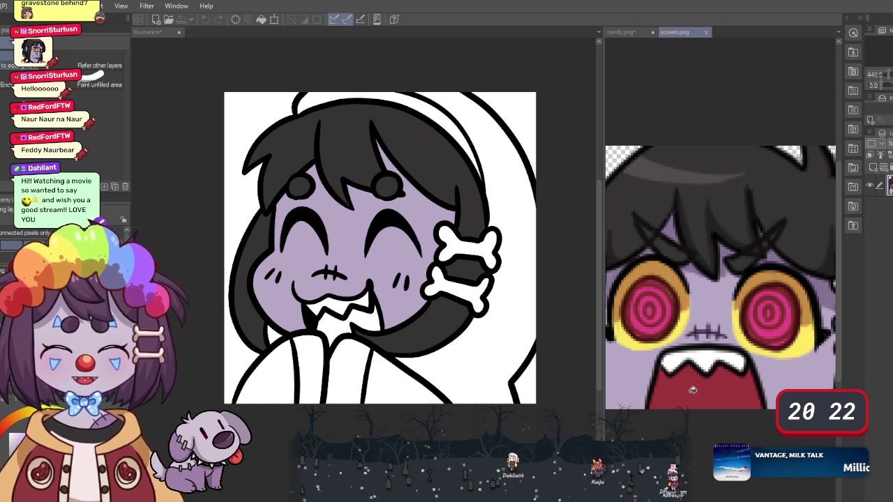
pyautogui.click(329, 329)
pyautogui.click(362, 318)
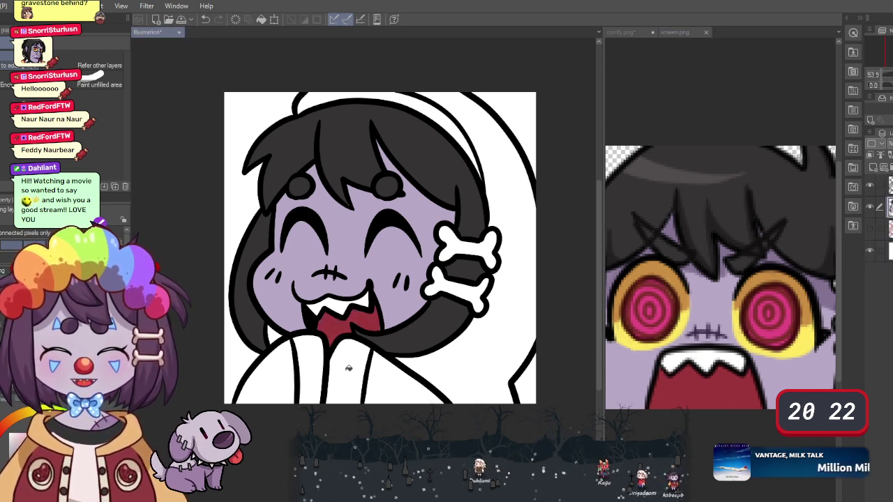
# - Fill the teeth and both bone hair clips with white, and turn the background layer grey
pyautogui.click(673, 357)
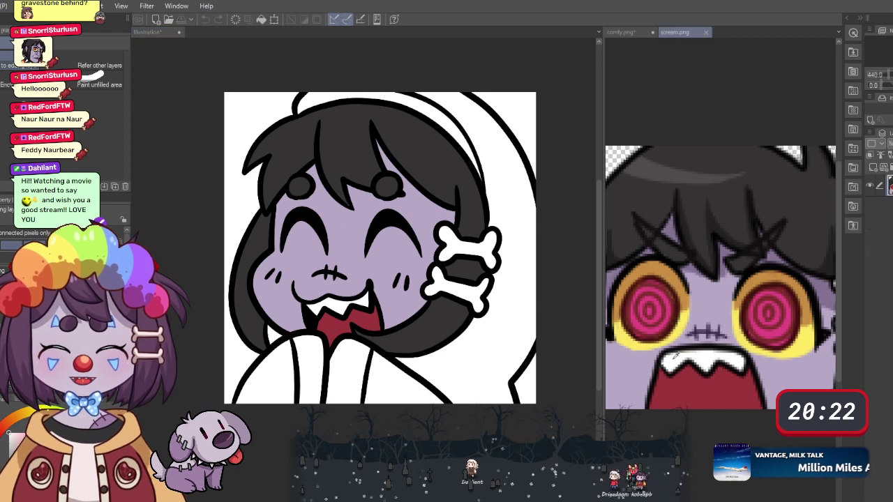
pyautogui.click(353, 326)
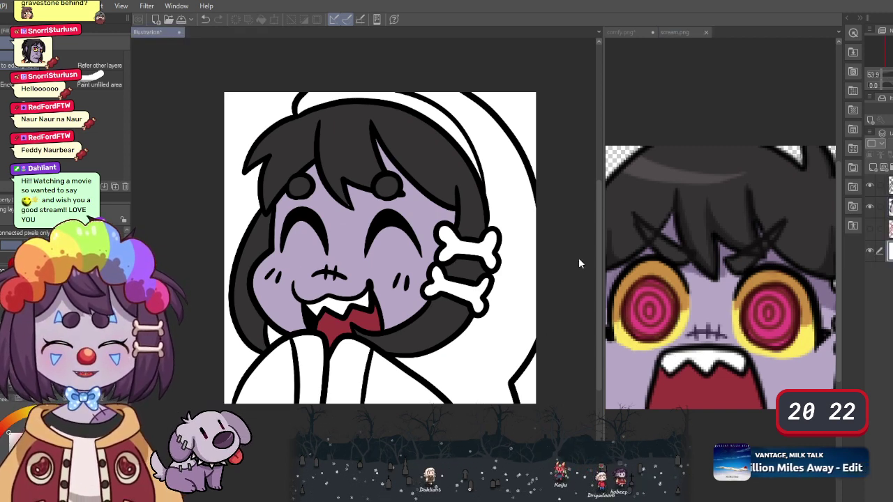
pyautogui.click(520, 260)
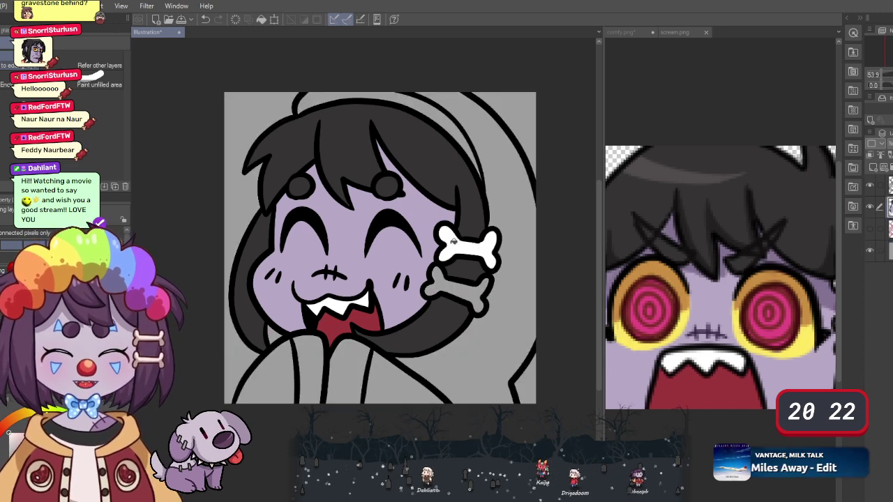
pyautogui.click(457, 286)
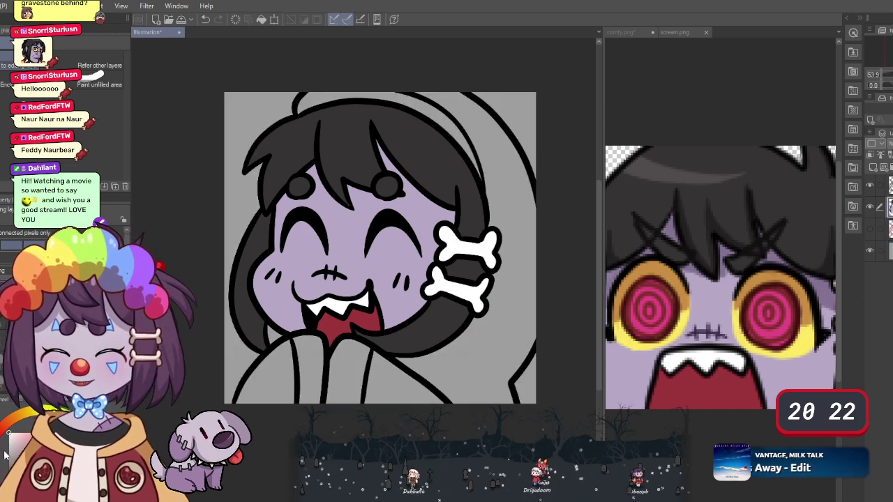
# - Try filling the hood with the pale yellow sampled from screen.png
pyautogui.keyDown('alt'); pyautogui.click(629, 346); pyautogui.keyUp('alt')
pyautogui.click(450, 373)
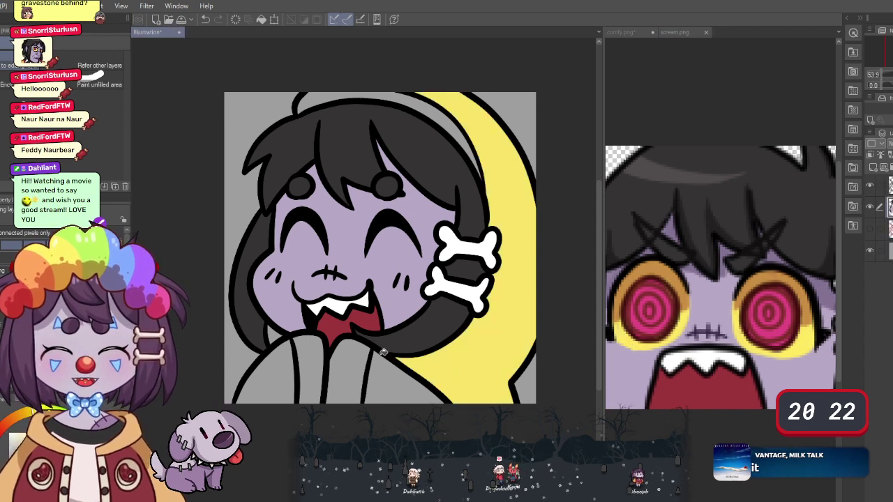
pyautogui.hotkey('ctrl', 'z')
# - Show wow1.png as the colour reference beside the illustration
pyautogui.click(673, 32)
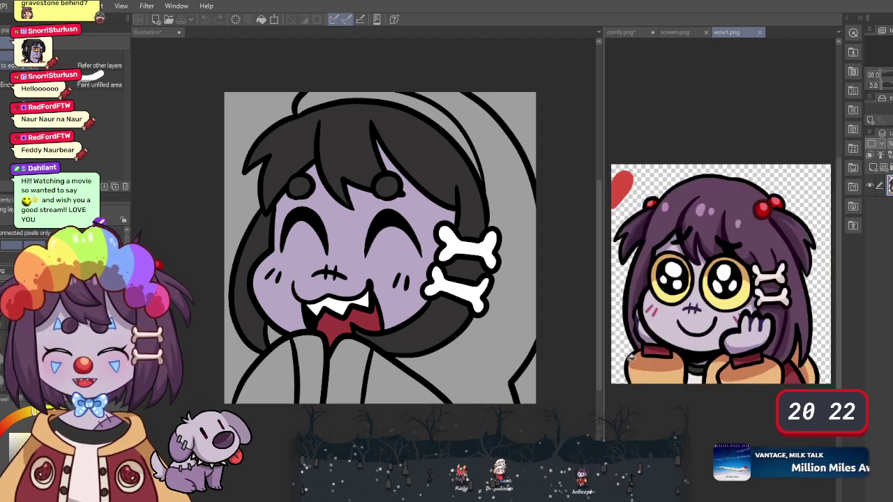
# - Fill the jacket's two front trim strips and the hood brim with the light orange sampled from wow1.png
pyautogui.scroll(2, 631, 357)
pyautogui.click(398, 385)
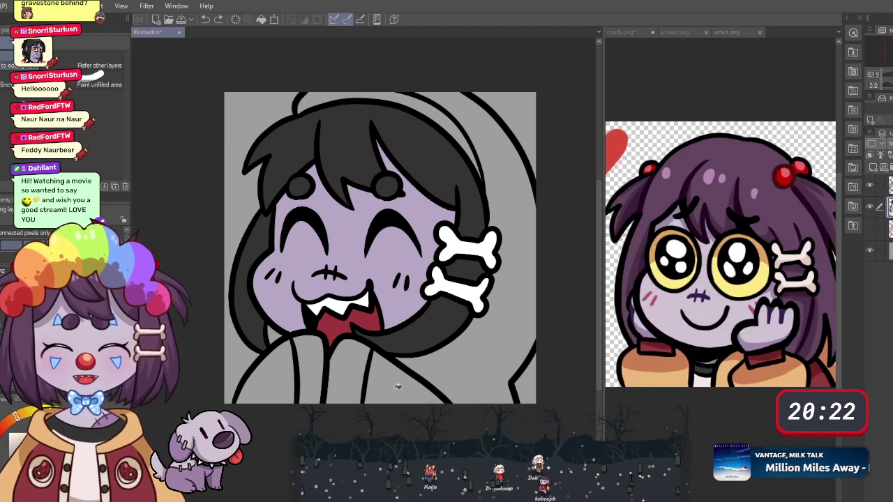
pyautogui.click(398, 385)
pyautogui.click(279, 384)
pyautogui.hotkey('ctrl', 'z')
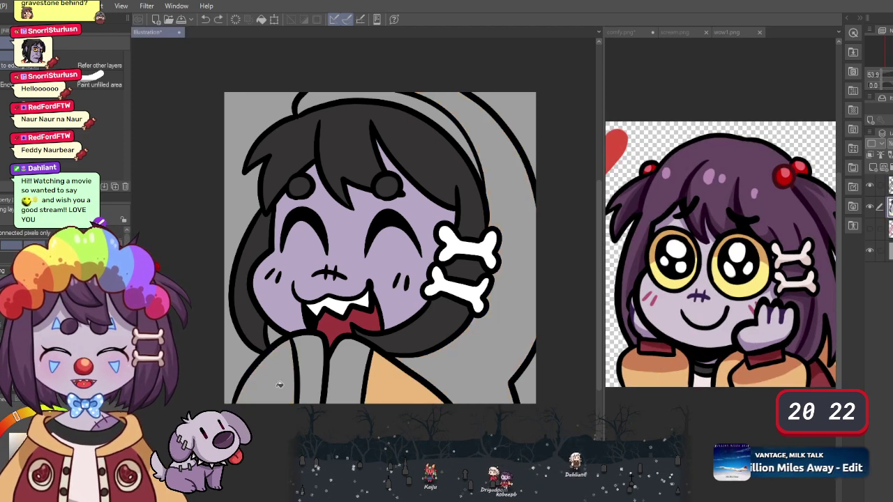
pyautogui.click(328, 377)
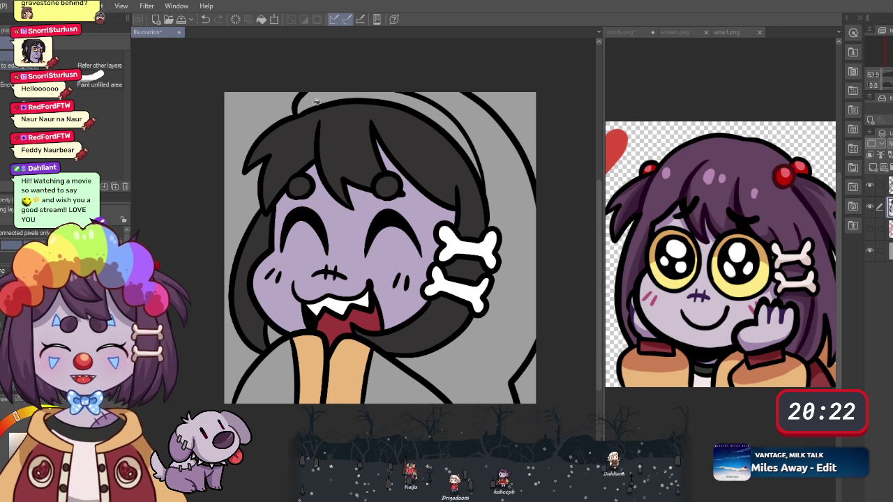
pyautogui.click(316, 101)
# - Fill the hood and the jacket body with the dark red sampled from the sleeve cuff in wow1.png
pyautogui.click(649, 342)
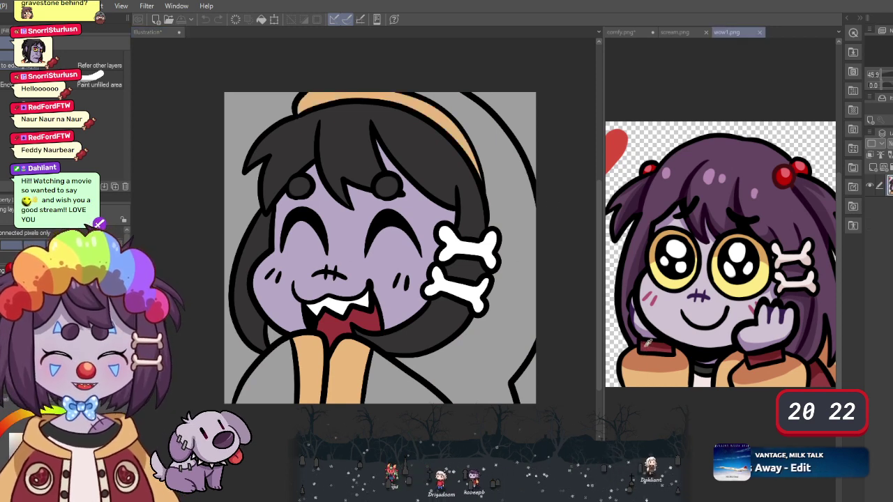
pyautogui.click(514, 364)
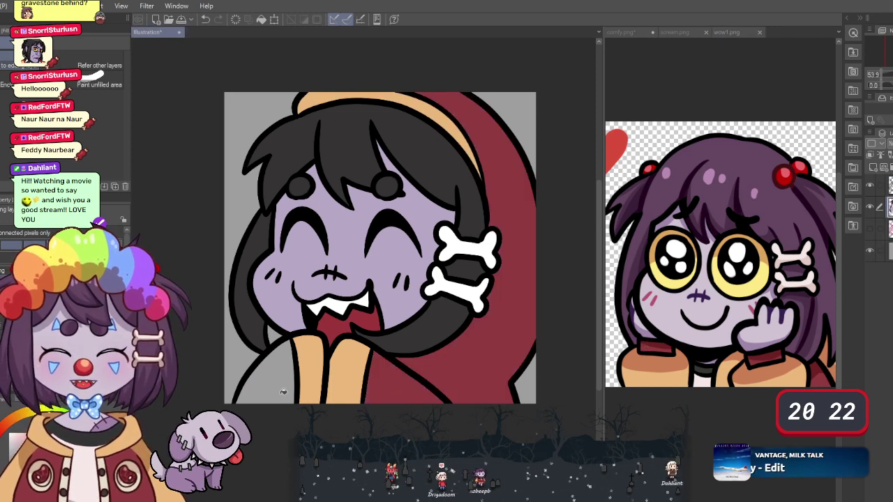
pyautogui.scroll(-3, 283, 392)
pyautogui.scroll(1, 377, 345)
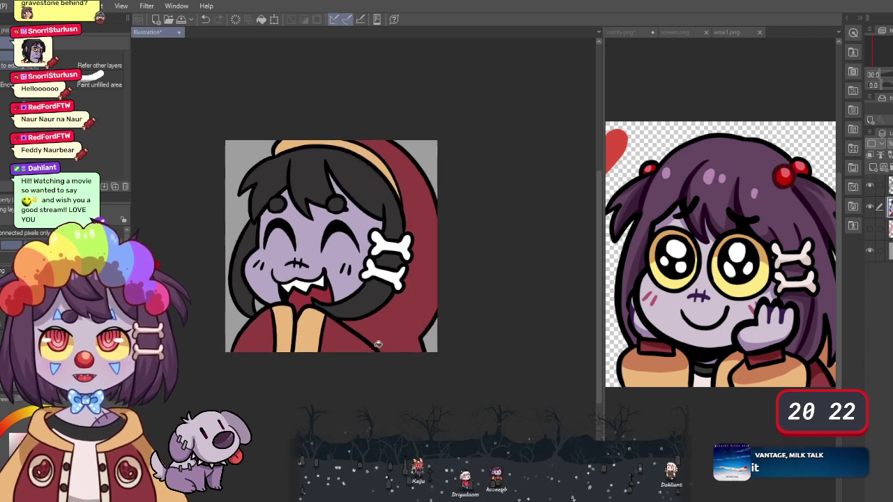
# - Switch to the pen and sample the off-white of the bone hair clips in wow1.png
pyautogui.click(741, 347)
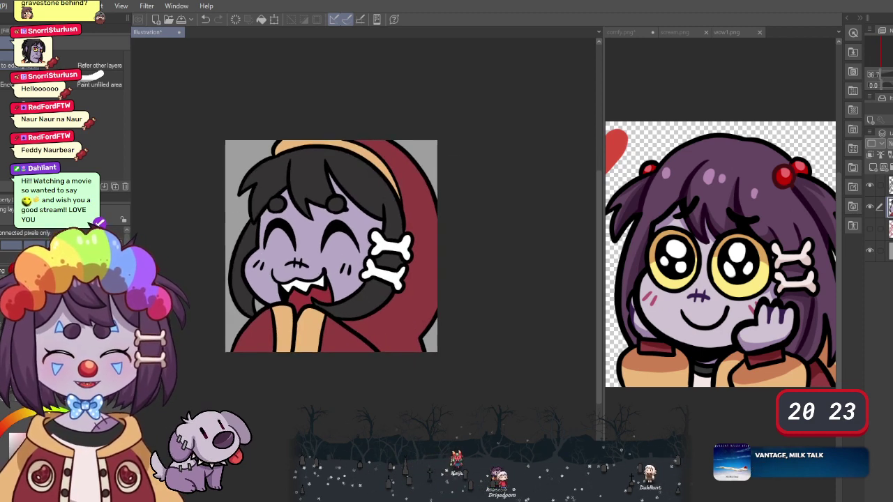
pyautogui.press('p')
pyautogui.click(777, 247)
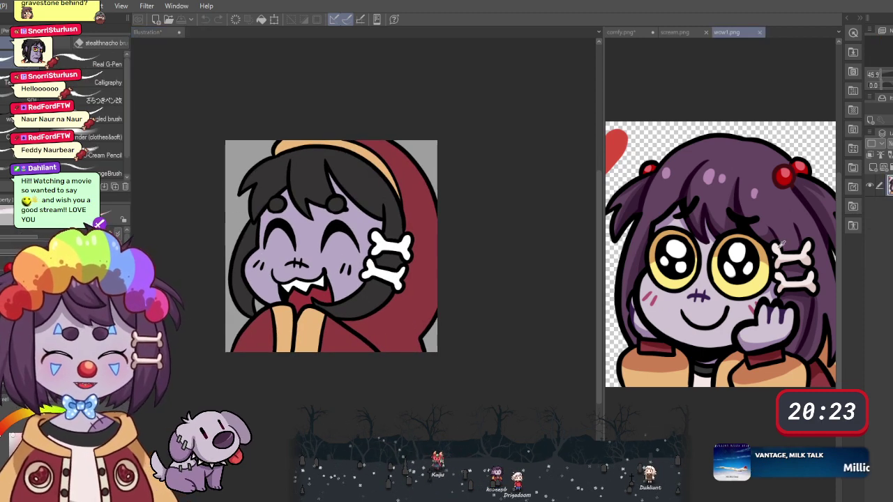
pyautogui.click(333, 333)
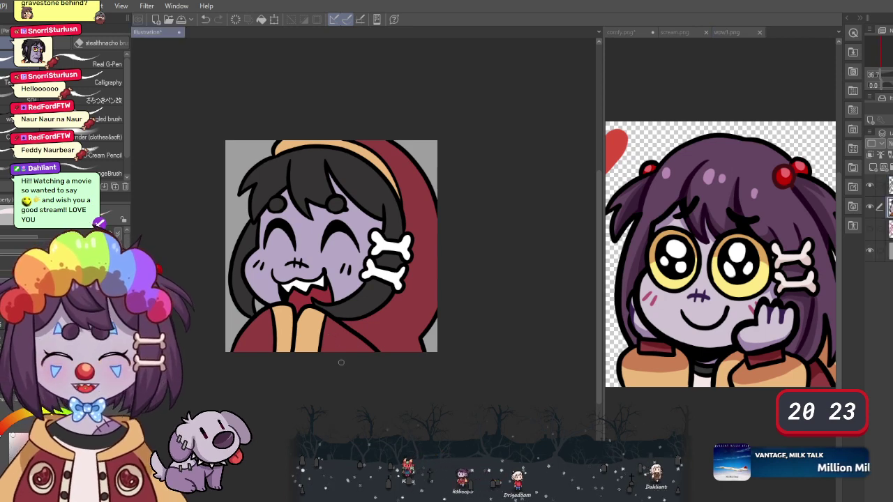
pyautogui.scroll(4, 334, 333)
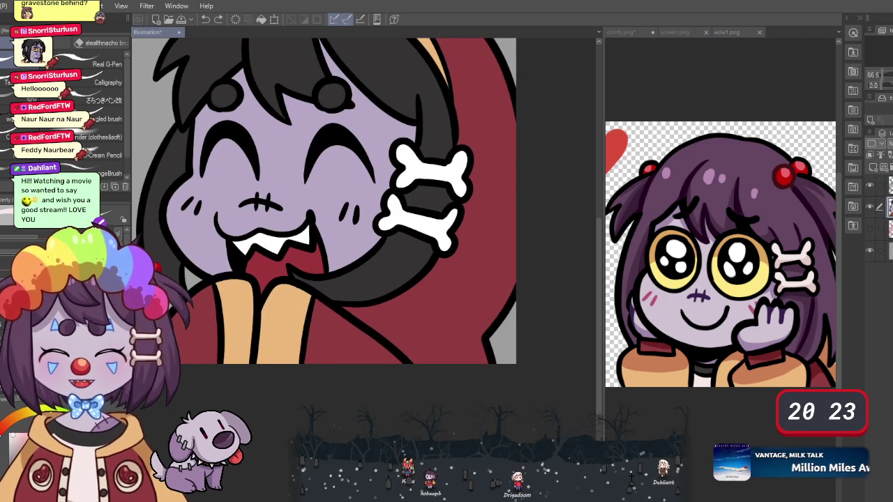
# - Select the dark red areas of the jacket and hood with the Auto Select tool
pyautogui.press('w')
pyautogui.click(205, 348)
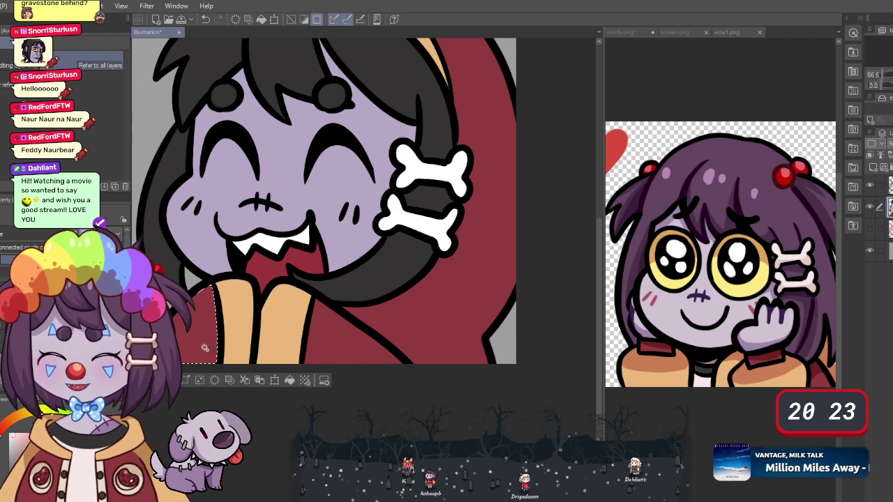
pyautogui.click(420, 313)
pyautogui.scroll(-1, 421, 313)
# - Try painting an off-white bone shape on the lower part of the hood
pyautogui.press('p')
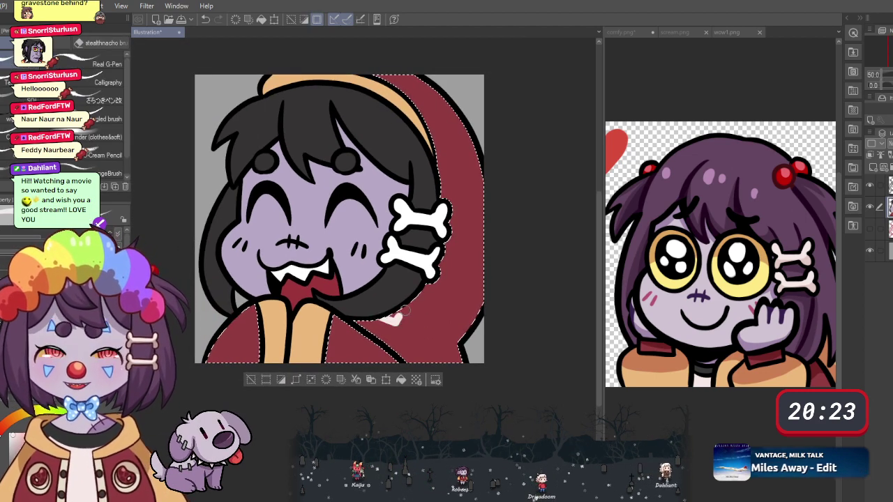
pyautogui.moveTo(401, 312)
pyautogui.mouseDown()
pyautogui.moveTo(407, 342)
pyautogui.moveTo(371, 320)
pyautogui.moveTo(407, 318)
pyautogui.mouseUp()
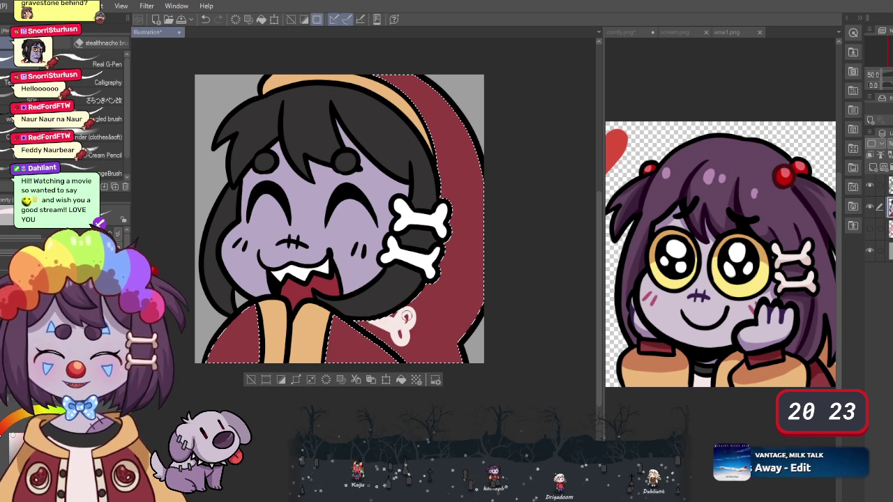
pyautogui.hotkey('ctrl', 'z')
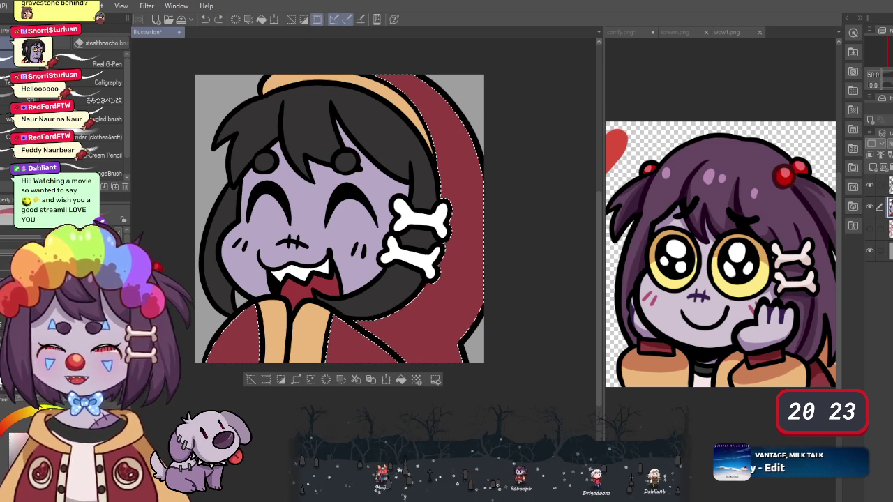
# - Paint a scattered pattern of pinkish-red bones inside the selected hood and jacket areas, and clear the selection
pyautogui.moveTo(404, 320)
pyautogui.mouseDown()
pyautogui.moveTo(407, 347)
pyautogui.moveTo(380, 316)
pyautogui.moveTo(411, 322)
pyautogui.mouseUp()
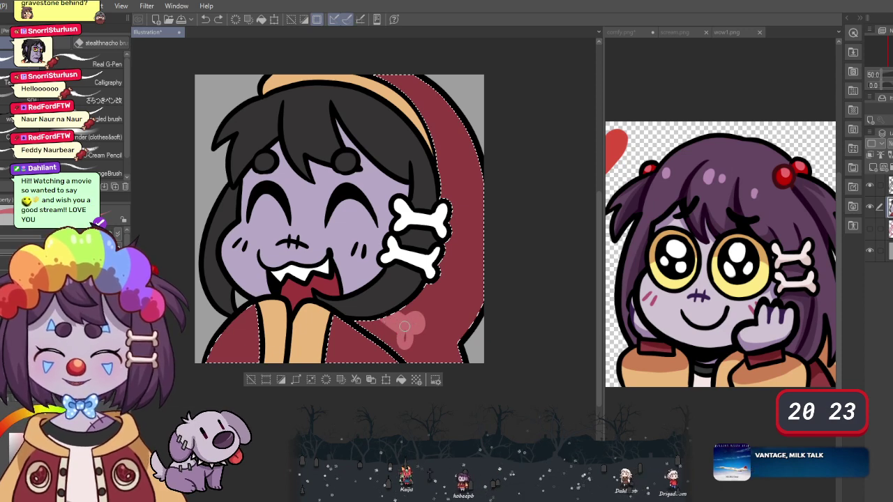
pyautogui.moveTo(484, 280)
pyautogui.mouseDown()
pyautogui.moveTo(455, 267)
pyautogui.moveTo(468, 295)
pyautogui.mouseUp()
pyautogui.moveTo(473, 281)
pyautogui.mouseDown()
pyautogui.moveTo(462, 274)
pyautogui.moveTo(462, 287)
pyautogui.mouseUp()
pyautogui.moveTo(482, 202)
pyautogui.mouseDown()
pyautogui.moveTo(452, 210)
pyautogui.moveTo(466, 230)
pyautogui.moveTo(484, 198)
pyautogui.moveTo(464, 219)
pyautogui.moveTo(453, 192)
pyautogui.moveTo(463, 217)
pyautogui.mouseUp()
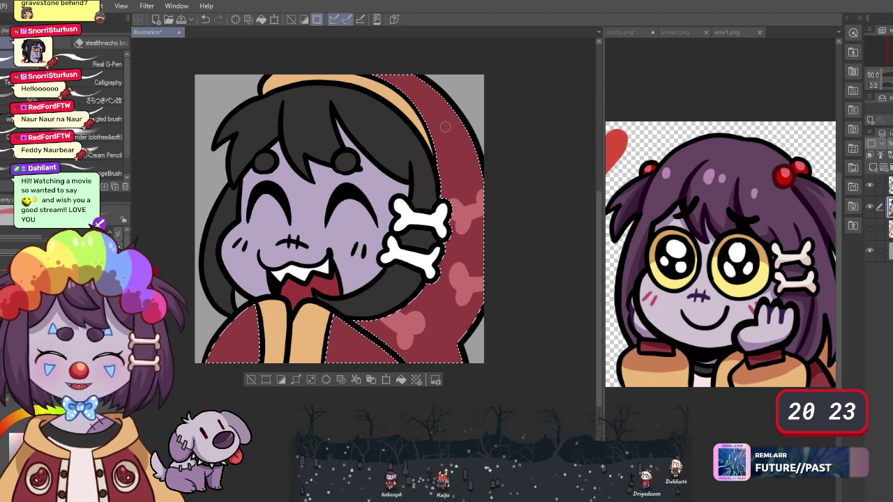
pyautogui.moveTo(434, 121); pyautogui.dragTo(440, 152)
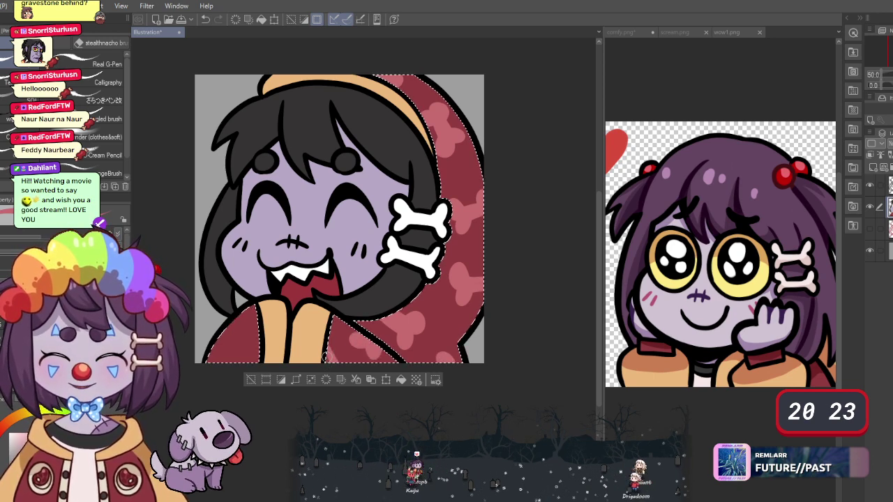
pyautogui.moveTo(243, 337)
pyautogui.mouseDown()
pyautogui.moveTo(233, 322)
pyautogui.moveTo(230, 336)
pyautogui.moveTo(249, 337)
pyautogui.mouseUp()
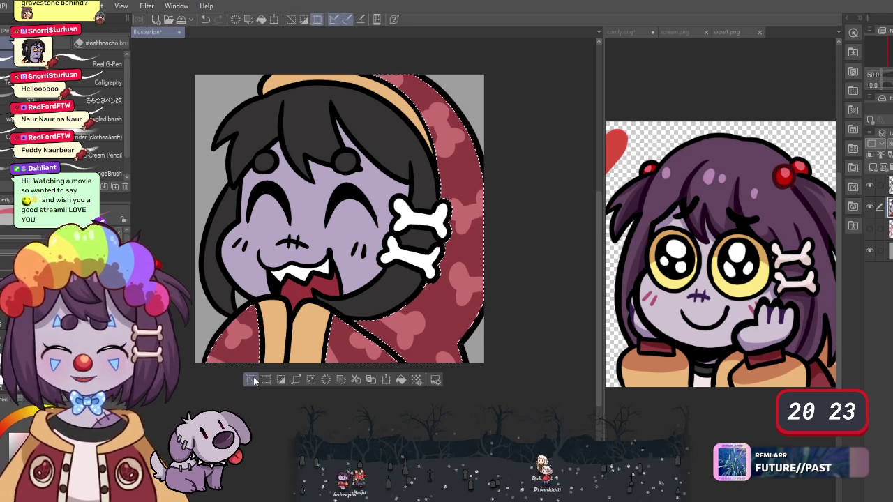
pyautogui.click(252, 380)
# - Review the coloured emote at thumbnail size and examine the face and mouth up close
pyautogui.scroll(-8, 333, 314)
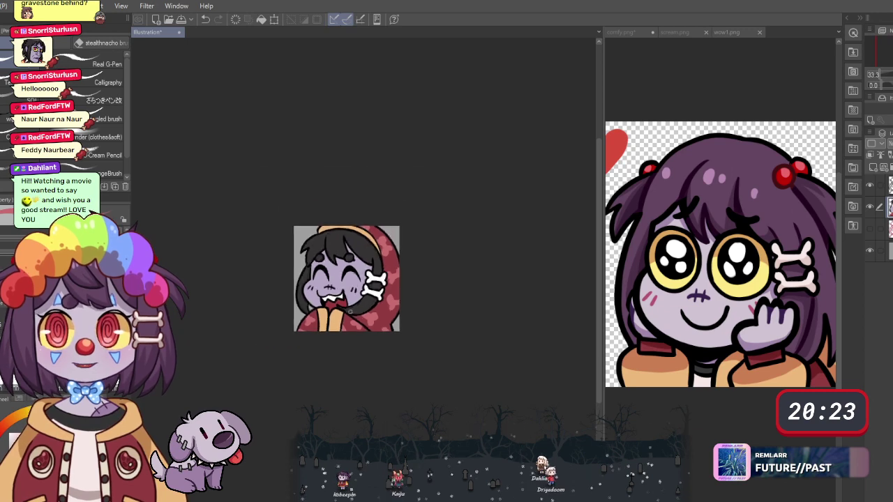
pyautogui.scroll(-6, 346, 314)
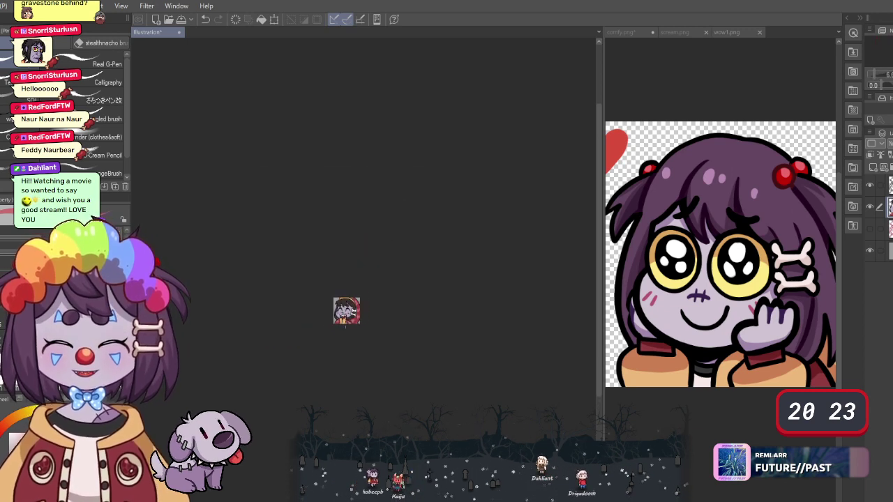
pyautogui.scroll(5, 344, 320)
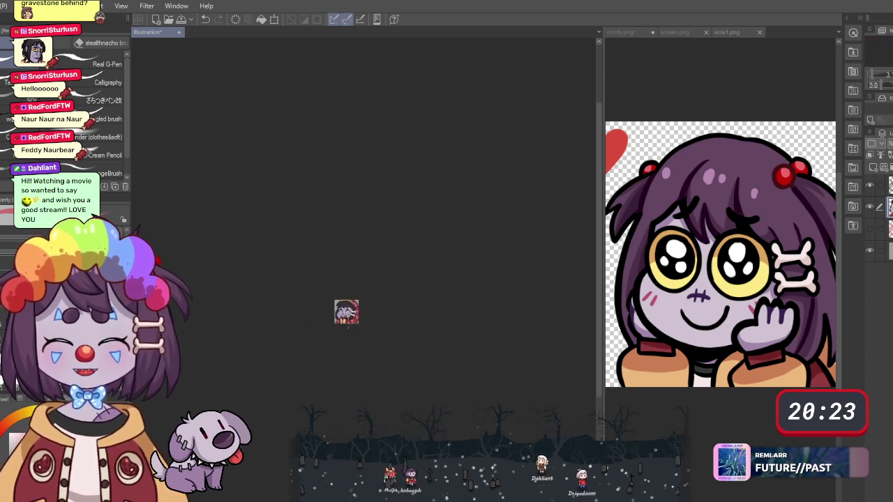
pyautogui.scroll(6, 367, 324)
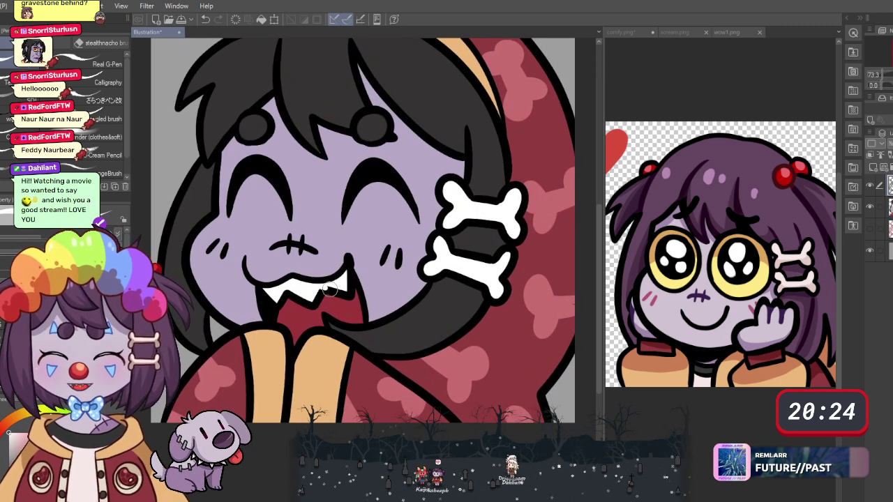
pyautogui.scroll(2, 345, 279)
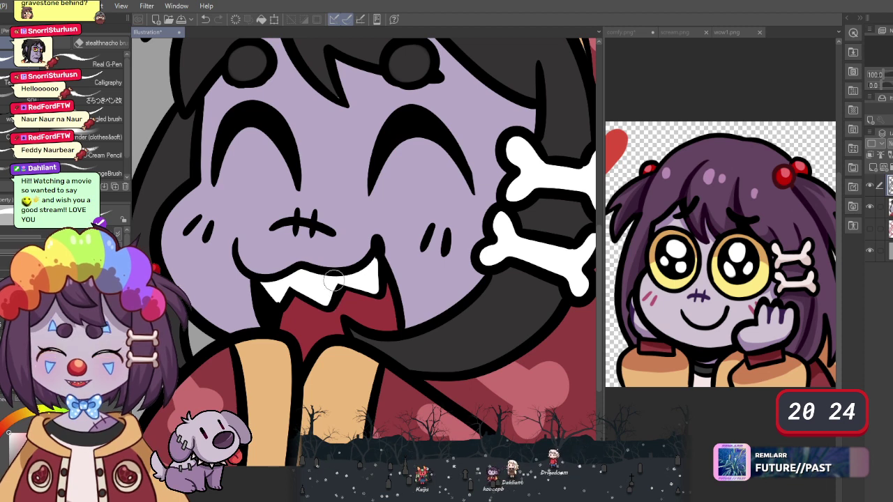
pyautogui.scroll(-2, 315, 298)
pyautogui.scroll(-6, 316, 334)
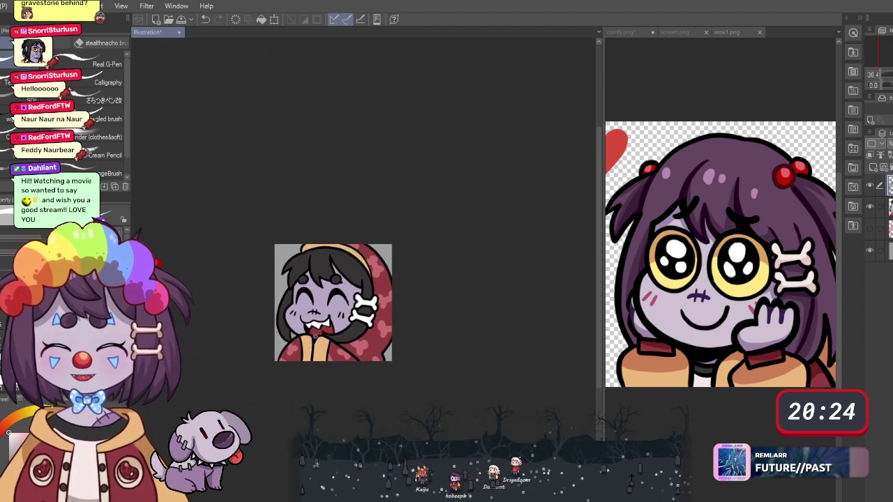
pyautogui.scroll(-3, 327, 376)
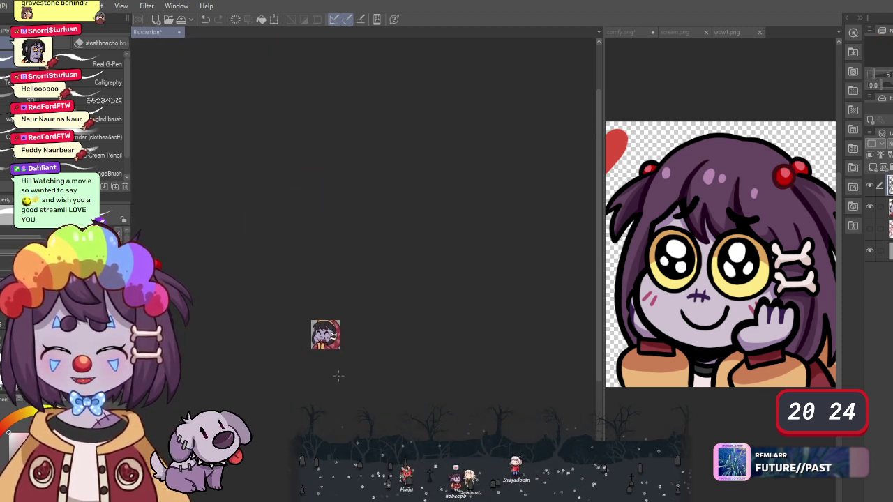
pyautogui.scroll(4, 314, 350)
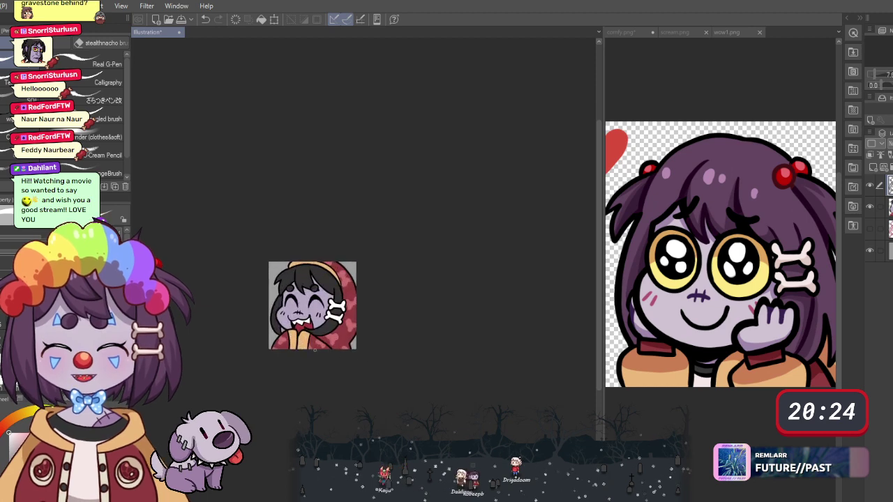
pyautogui.scroll(5, 314, 350)
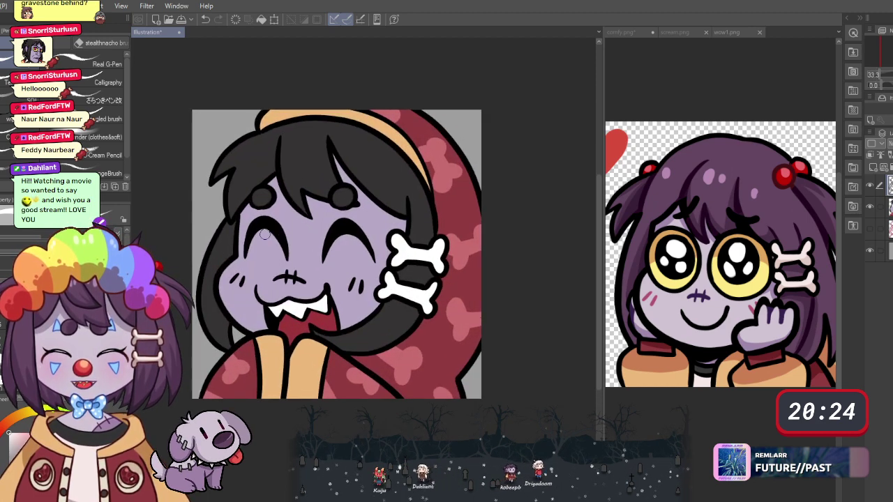
pyautogui.scroll(1, 258, 236)
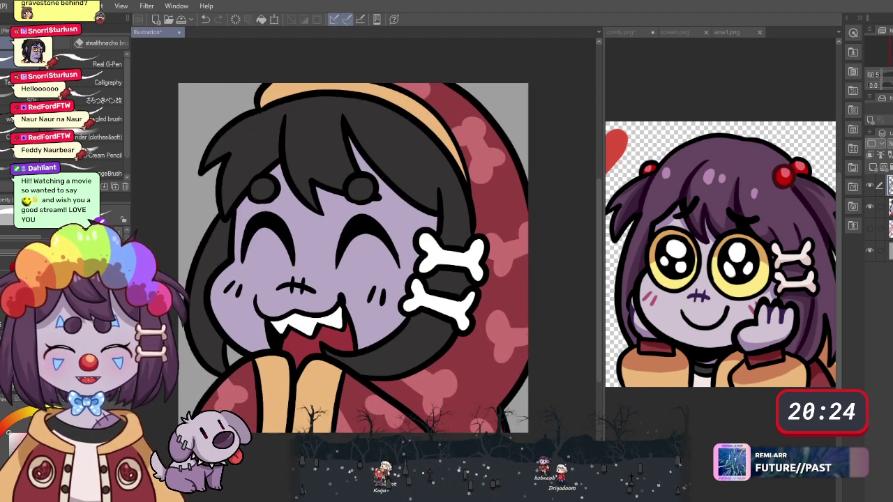
# - Shade the face below the fringe and along the lower cheek on a new layer with the darker purple from screen.png
pyautogui.click(668, 224)
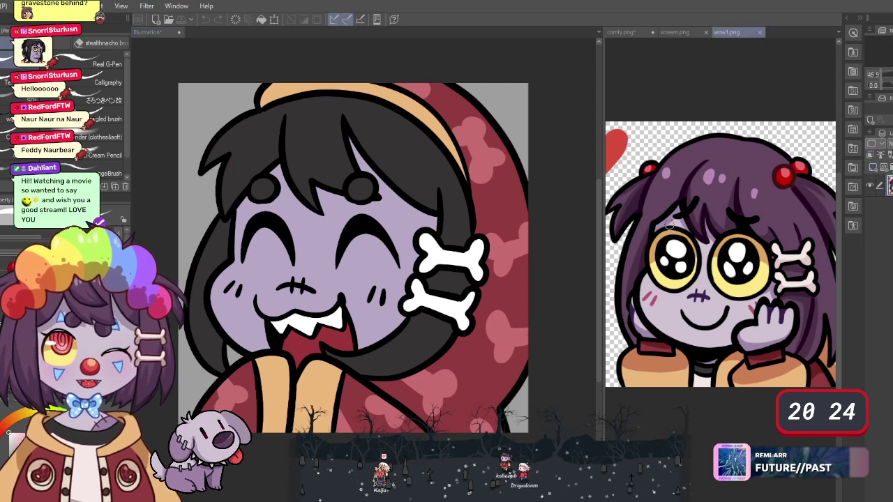
pyautogui.click(675, 32)
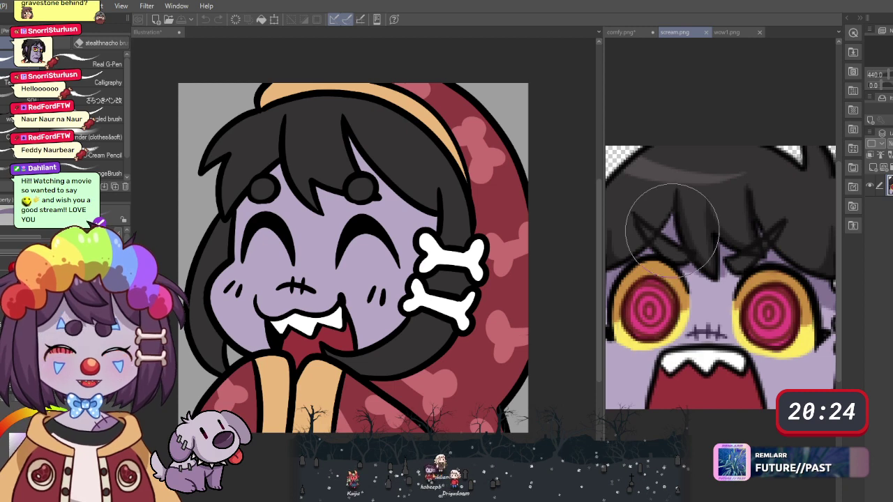
pyautogui.click(370, 204)
pyautogui.moveTo(370, 204)
pyautogui.mouseDown()
pyautogui.moveTo(415, 231)
pyautogui.moveTo(433, 226)
pyautogui.moveTo(378, 180)
pyautogui.mouseUp()
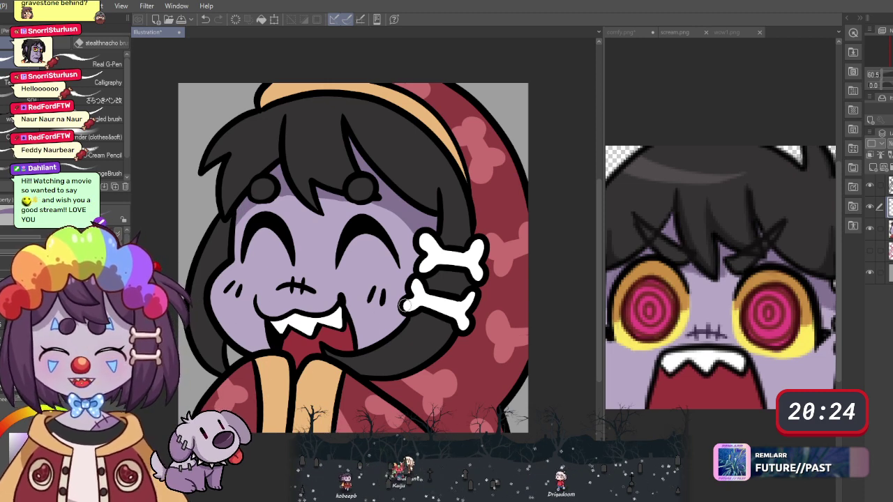
pyautogui.moveTo(403, 306)
pyautogui.mouseDown()
pyautogui.moveTo(389, 333)
pyautogui.moveTo(354, 353)
pyautogui.mouseUp()
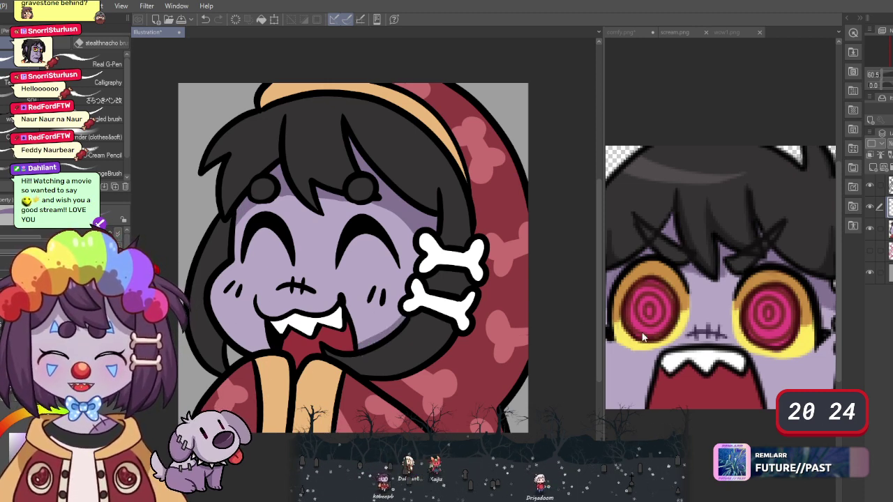
# - Shade the fringe, the side hair and the lock below the bone clips with the darker hair colour sampled from screen.png
pyautogui.click(637, 233)
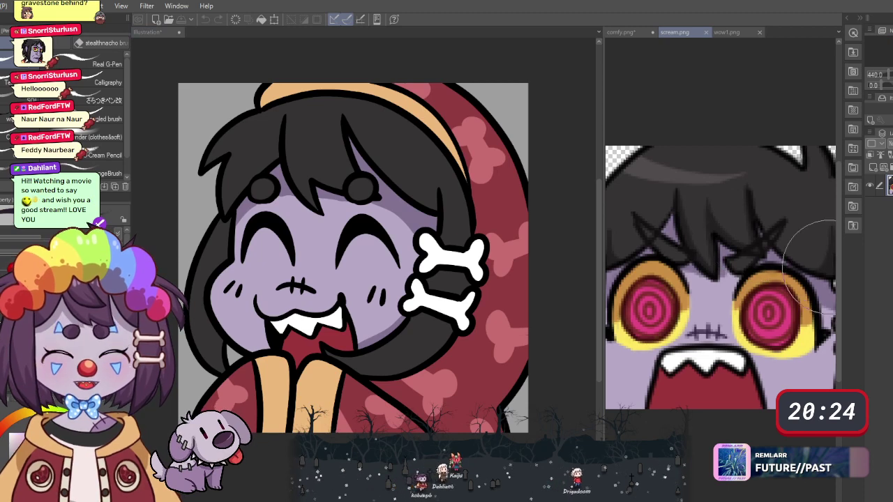
pyautogui.click(300, 189)
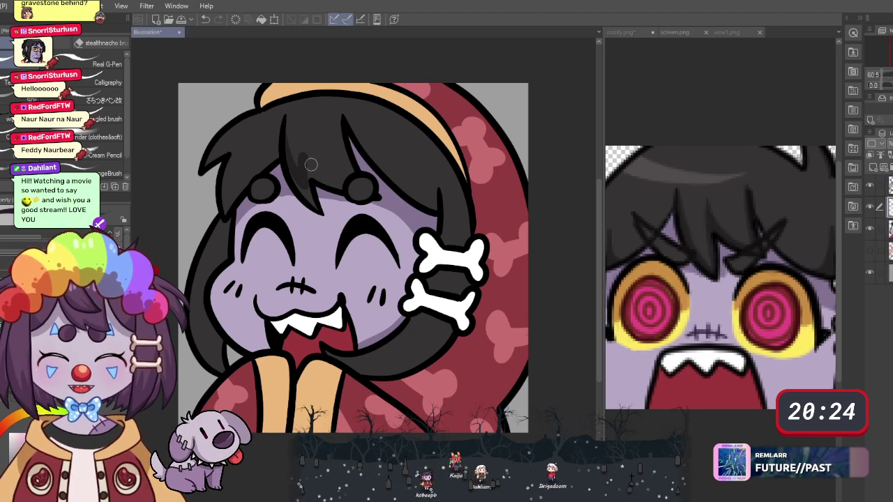
pyautogui.moveTo(311, 164)
pyautogui.mouseDown()
pyautogui.moveTo(341, 170)
pyautogui.moveTo(341, 115)
pyautogui.moveTo(352, 172)
pyautogui.moveTo(343, 165)
pyautogui.moveTo(340, 188)
pyautogui.moveTo(304, 165)
pyautogui.moveTo(334, 182)
pyautogui.moveTo(308, 190)
pyautogui.moveTo(310, 171)
pyautogui.moveTo(315, 209)
pyautogui.moveTo(284, 139)
pyautogui.moveTo(248, 155)
pyautogui.moveTo(282, 136)
pyautogui.moveTo(226, 209)
pyautogui.moveTo(261, 166)
pyautogui.moveTo(230, 210)
pyautogui.mouseUp()
pyautogui.moveTo(364, 152)
pyautogui.mouseDown()
pyautogui.moveTo(412, 196)
pyautogui.moveTo(431, 167)
pyautogui.mouseUp()
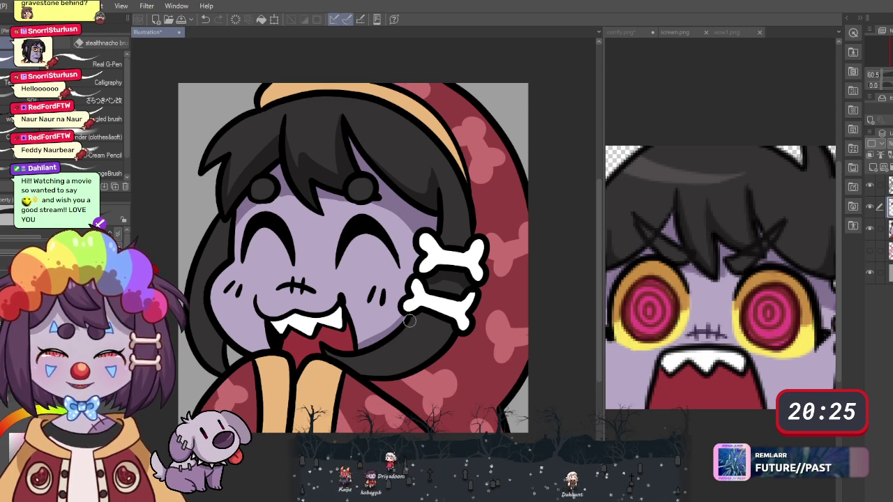
pyautogui.moveTo(410, 320)
pyautogui.mouseDown()
pyautogui.moveTo(445, 333)
pyautogui.moveTo(434, 352)
pyautogui.moveTo(401, 371)
pyautogui.moveTo(350, 372)
pyautogui.mouseUp()
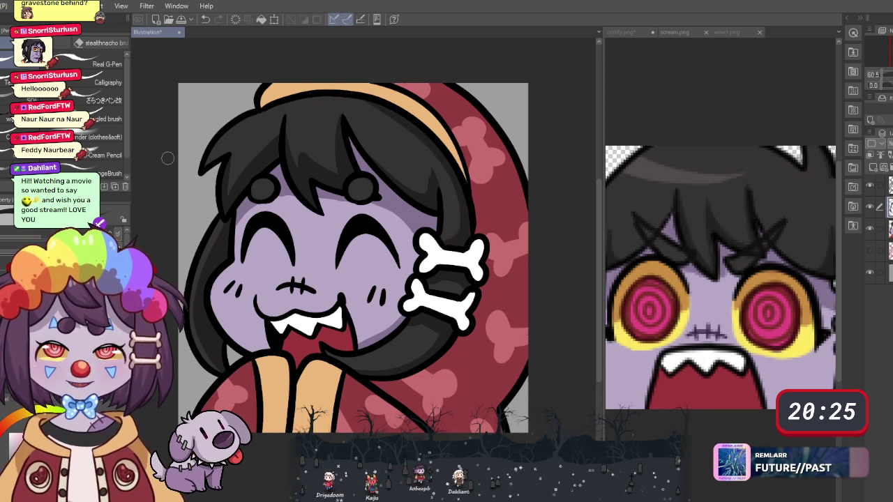
# - Paint a curved highlight across the top of the hair with the lighter grey sampled from screen.png
pyautogui.click(618, 153)
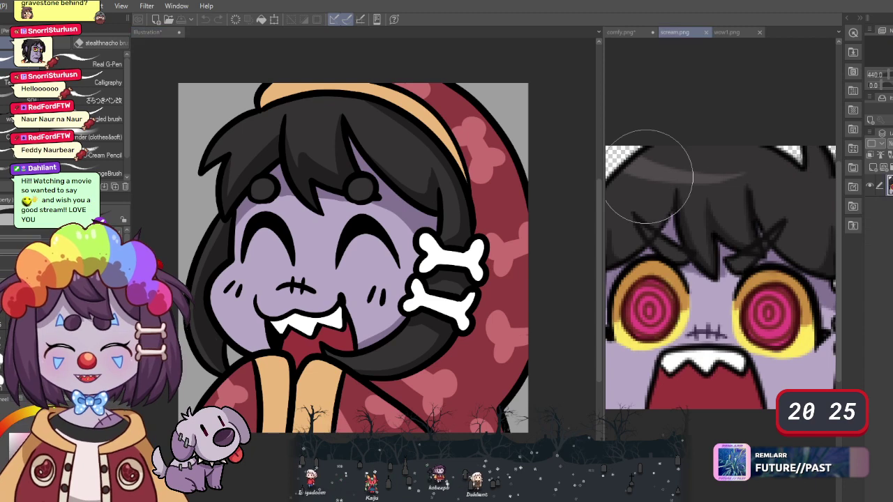
pyautogui.click(260, 109)
pyautogui.moveTo(262, 113)
pyautogui.mouseDown()
pyautogui.moveTo(371, 115)
pyautogui.moveTo(299, 128)
pyautogui.moveTo(263, 124)
pyautogui.mouseUp()
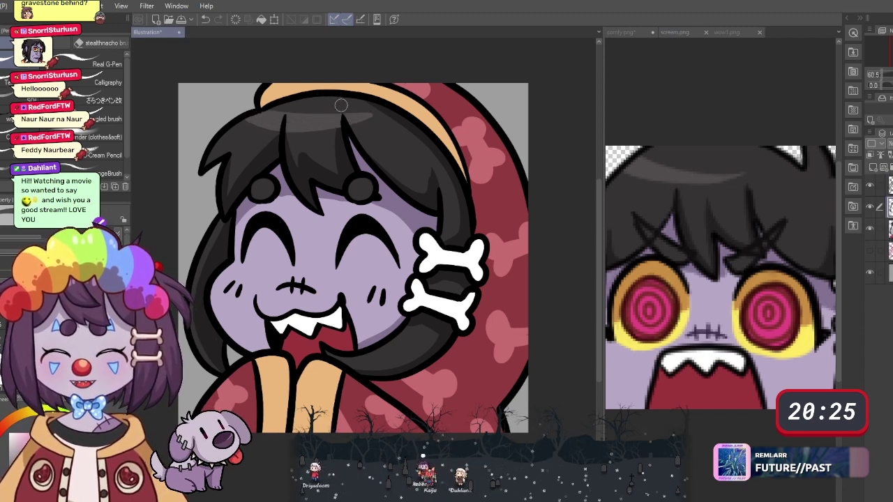
pyautogui.scroll(2, 341, 105)
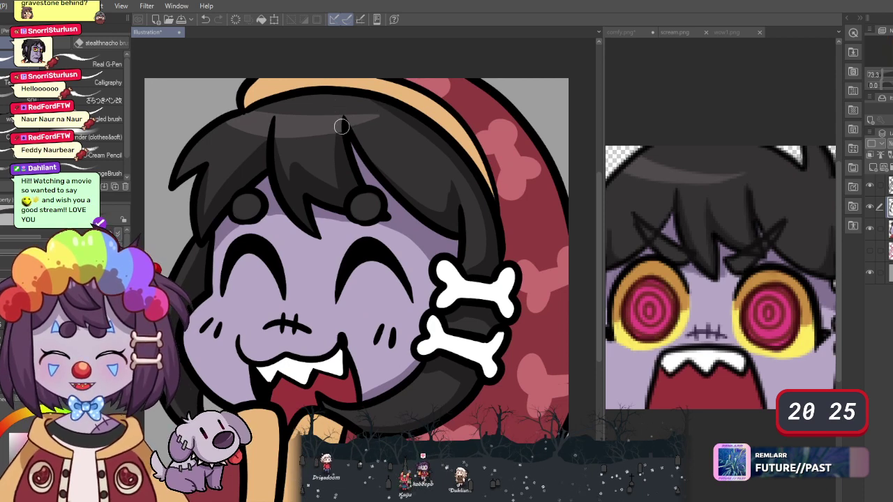
pyautogui.scroll(-3, 317, 165)
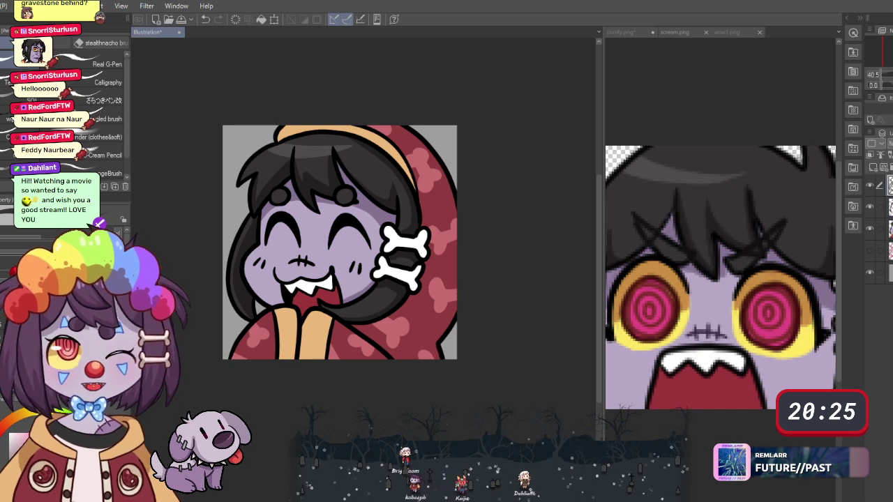
# - Recolour the nose stitches on the line-art layer with the dark purple sampled from the stitches in screen.png
pyautogui.click(709, 328)
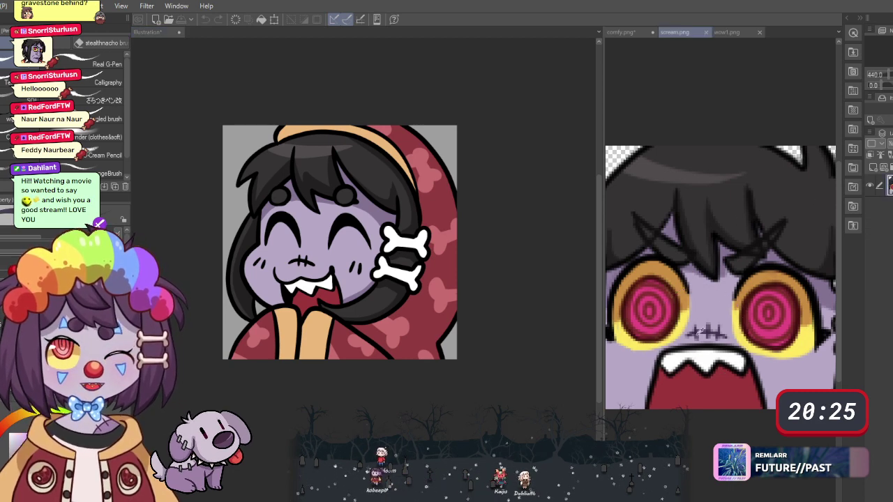
pyautogui.click(300, 261)
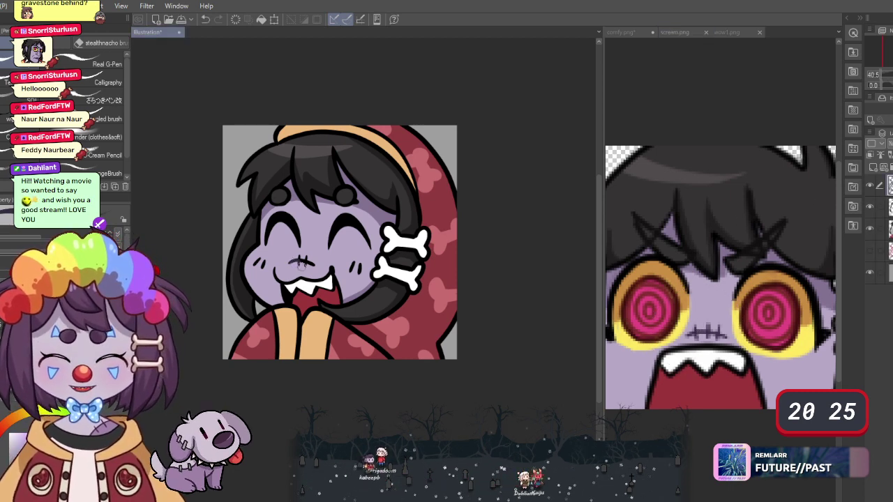
pyautogui.moveTo(300, 262)
pyautogui.mouseDown()
pyautogui.moveTo(315, 266)
pyautogui.moveTo(300, 256)
pyautogui.mouseUp()
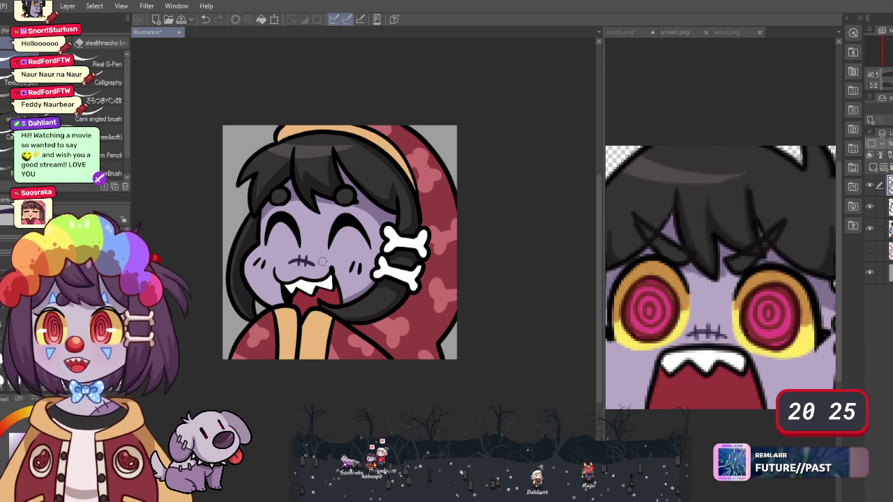
# - Erase the outline of the hair tip overlapping the mouth and redraw the black line along the lower cheek
pyautogui.scroll(2, 323, 262)
pyautogui.press('e')
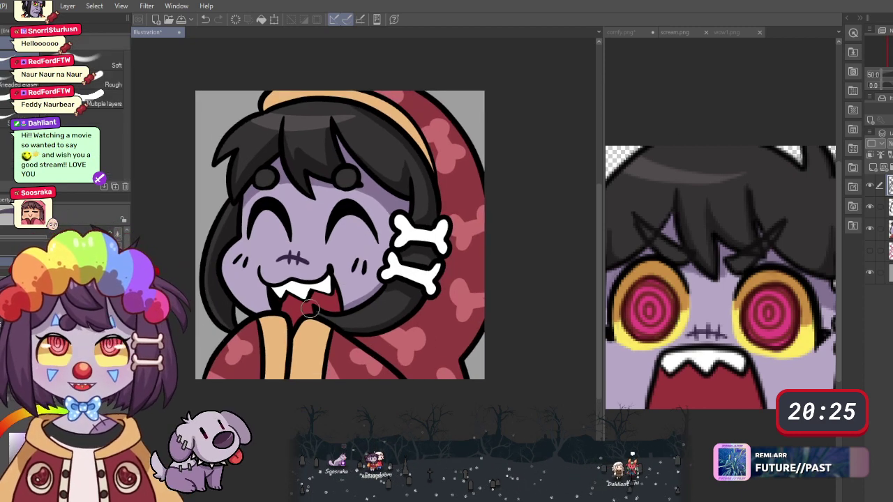
pyautogui.moveTo(310, 307); pyautogui.dragTo(347, 310)
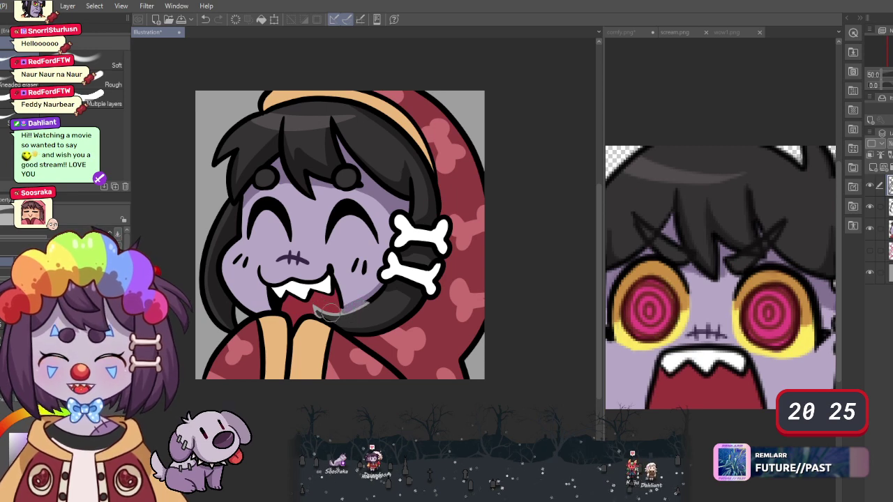
pyautogui.press('p')
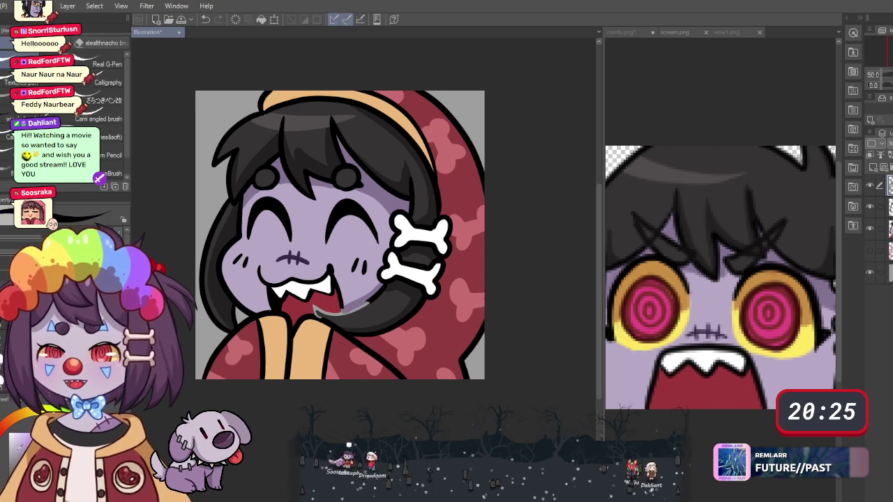
pyautogui.scroll(2, 342, 313)
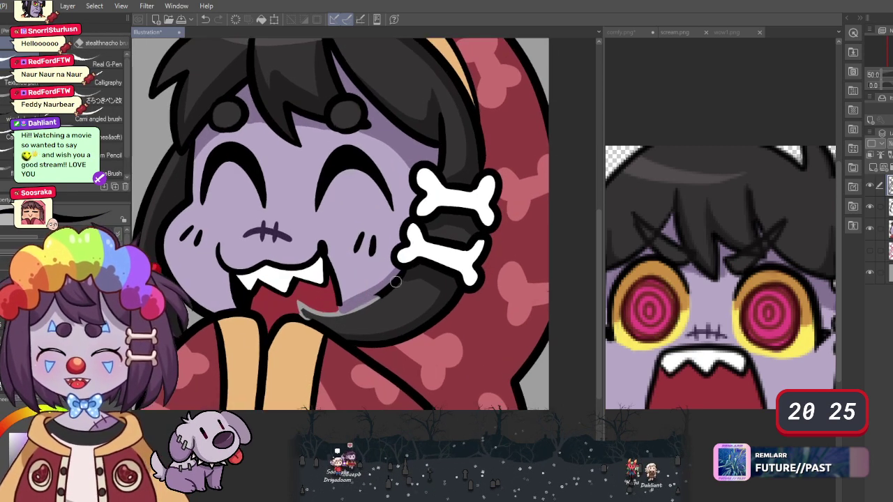
pyautogui.moveTo(323, 318)
pyautogui.mouseDown()
pyautogui.moveTo(380, 297)
pyautogui.moveTo(304, 325)
pyautogui.mouseUp()
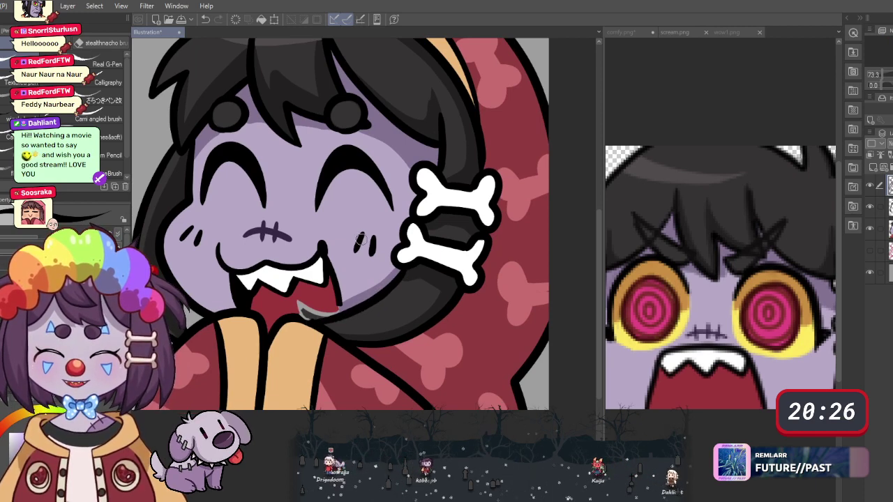
# - Extend the black mouth edge down to the hair lock and paint the leftover hair tip inside the mouth red
pyautogui.scroll(3, 314, 328)
pyautogui.press('e')
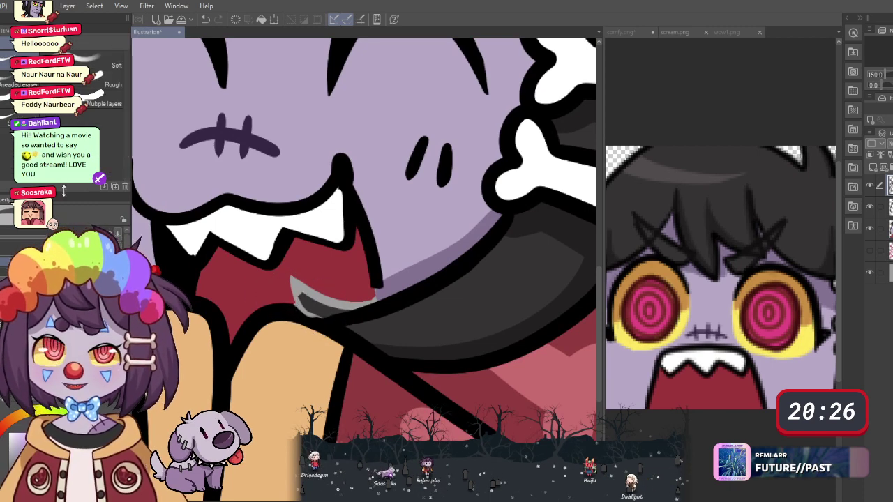
pyautogui.press('p')
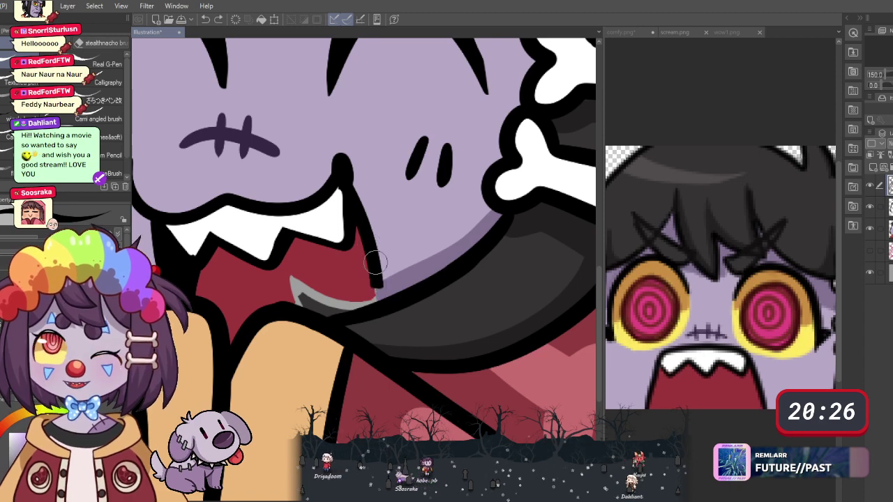
pyautogui.moveTo(370, 255); pyautogui.dragTo(377, 305)
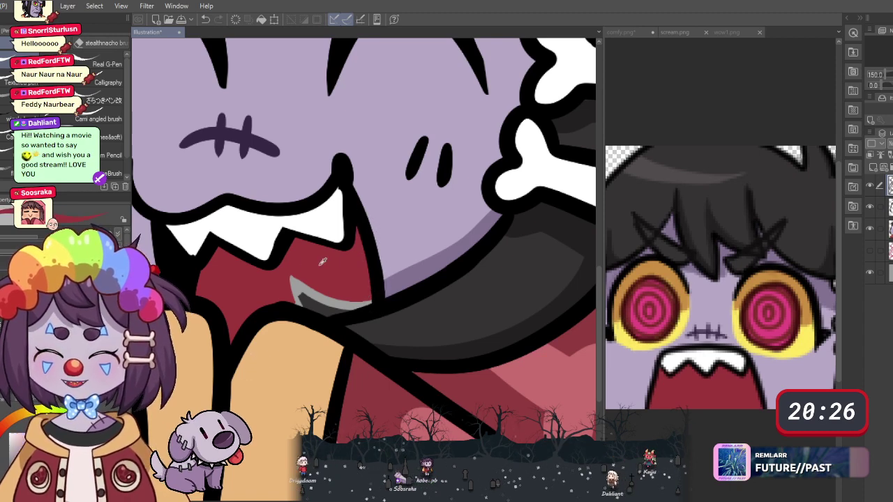
pyautogui.moveTo(307, 296)
pyautogui.mouseDown()
pyautogui.moveTo(285, 288)
pyautogui.moveTo(311, 308)
pyautogui.moveTo(358, 315)
pyautogui.mouseUp()
pyautogui.scroll(-3, 358, 314)
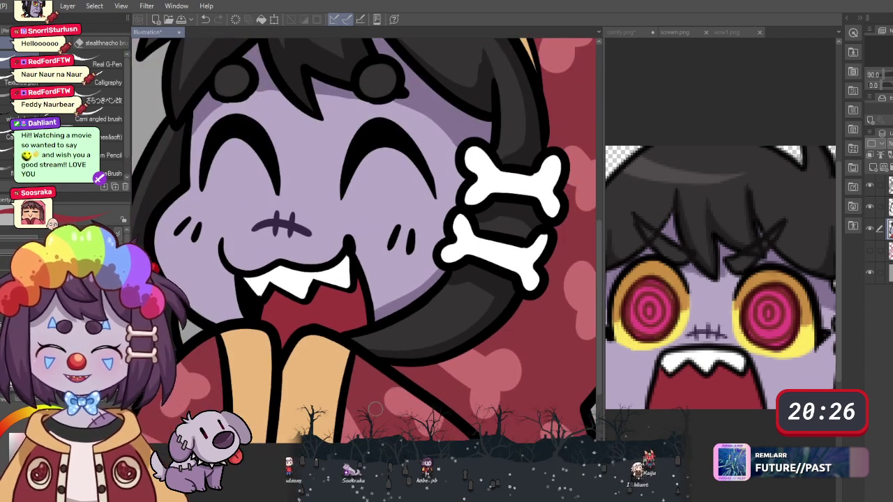
# - Shade the jacket's orange front trim and the orange hood edge with a darker orange on the shading layer
pyautogui.scroll(-2, 374, 409)
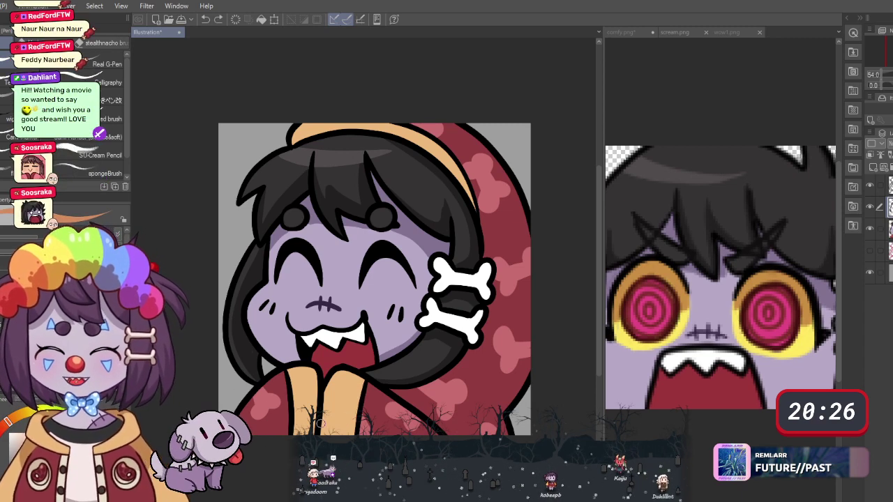
pyautogui.moveTo(320, 423); pyautogui.dragTo(347, 418)
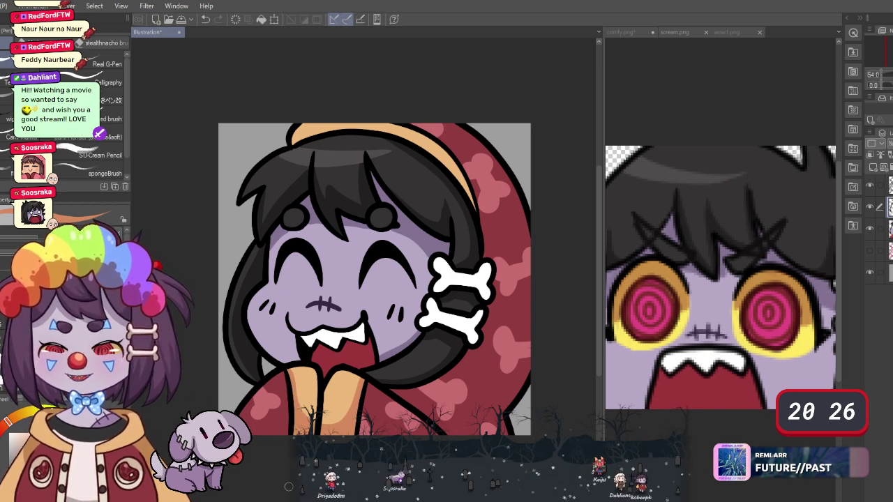
pyautogui.scroll(2, 422, 152)
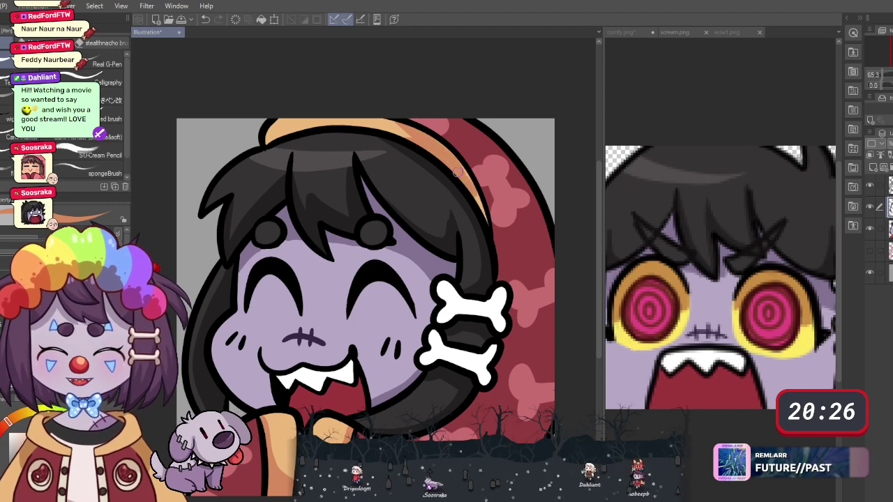
pyautogui.scroll(-1, 316, 232)
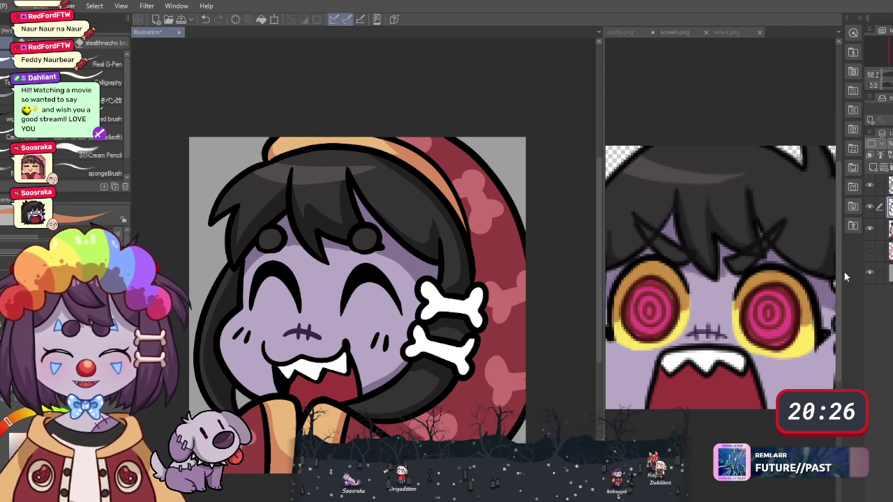
# - Tint the inner hair lines dark red and recolour the blush marks on both cheeks pink on the line-art layer
pyautogui.click(888, 184)
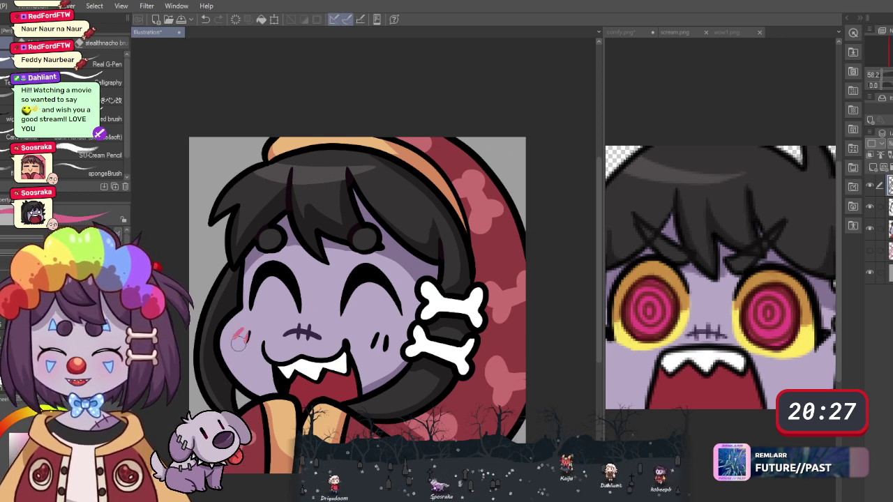
pyautogui.moveTo(248, 332); pyautogui.dragTo(245, 343)
pyautogui.moveTo(377, 333)
pyautogui.mouseDown()
pyautogui.moveTo(374, 346)
pyautogui.moveTo(383, 349)
pyautogui.mouseUp()
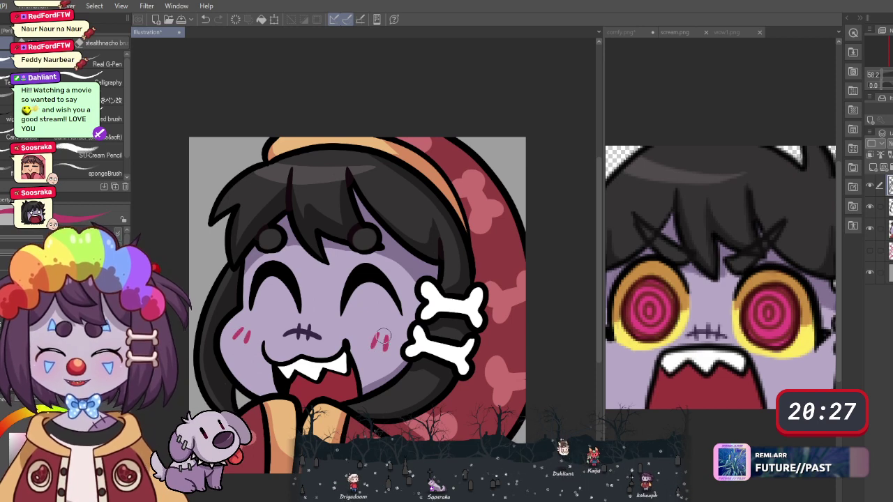
# - Select the mouth and stitched nose across the line-art, shading and colour layers and move them slightly upward on the face
pyautogui.scroll(-6, 349, 340)
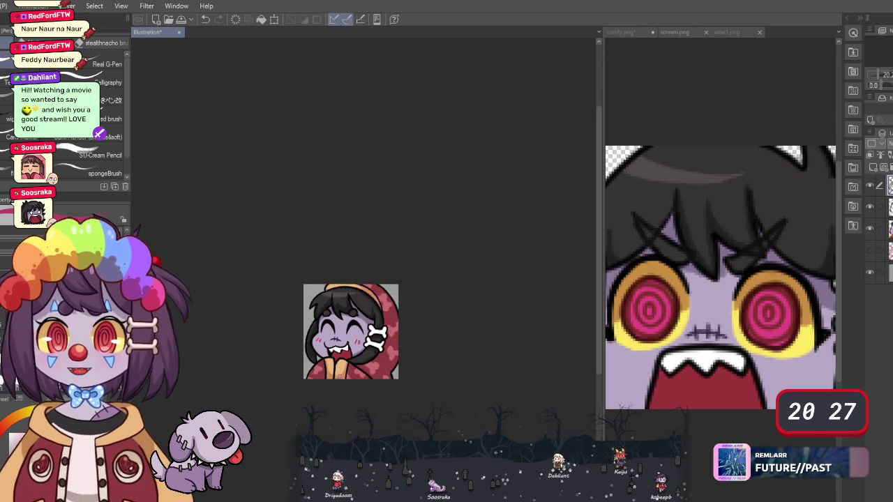
pyautogui.scroll(-5, 330, 396)
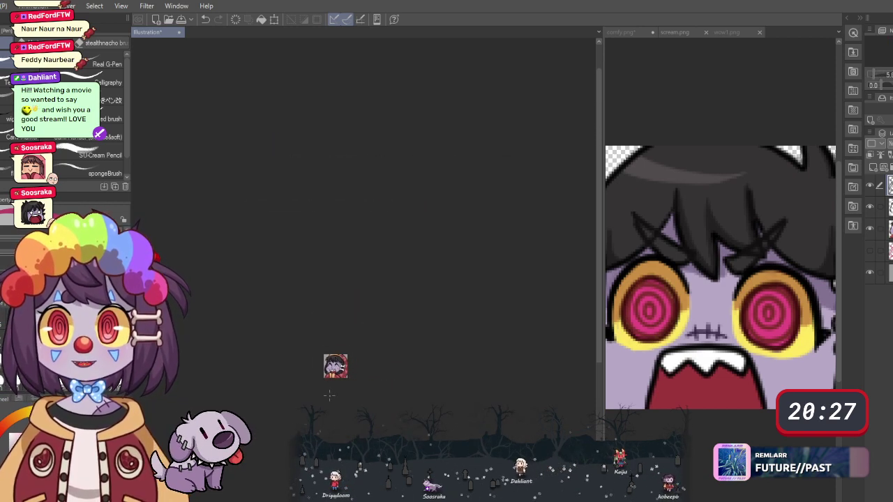
pyautogui.scroll(4, 329, 395)
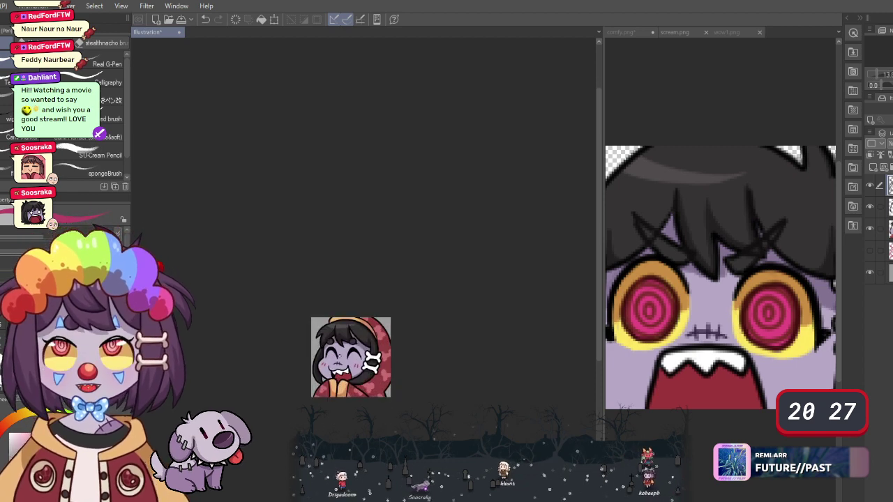
pyautogui.scroll(5, 323, 376)
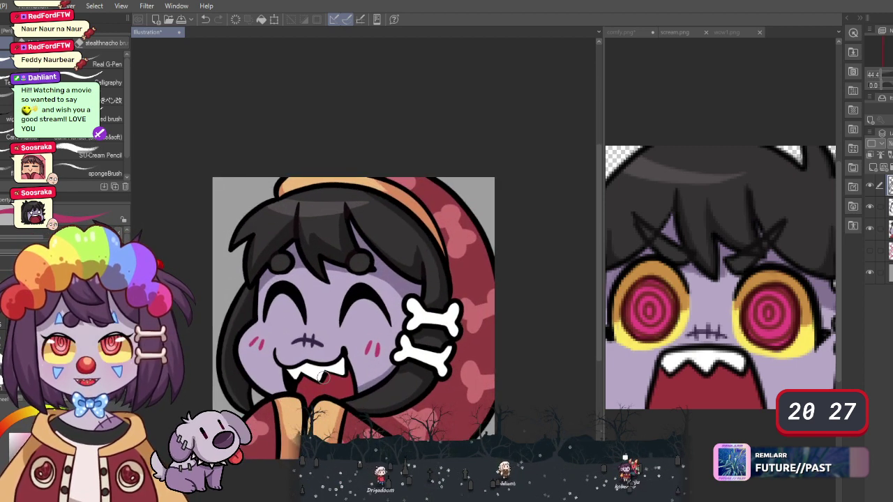
pyautogui.scroll(2, 323, 376)
pyautogui.press('g')
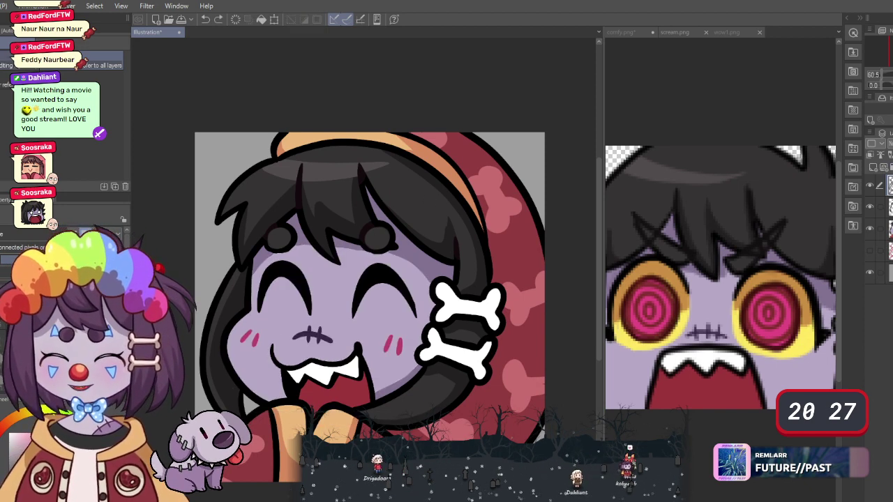
pyautogui.press('m')
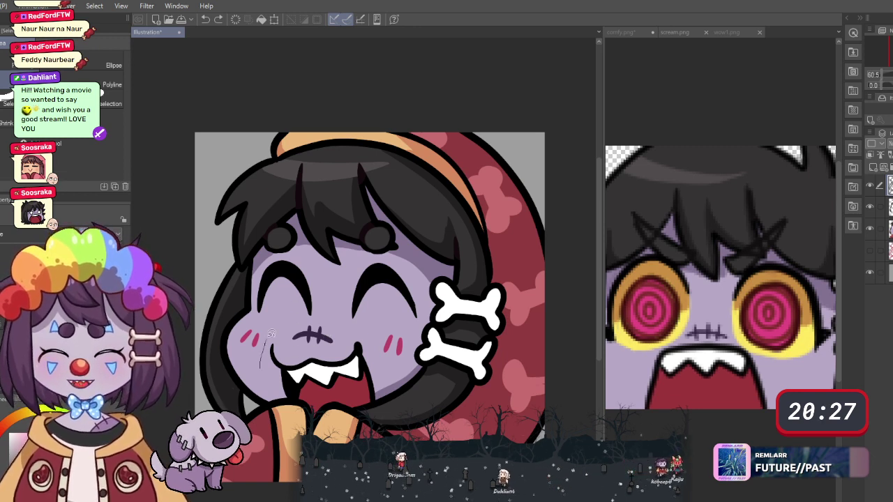
pyautogui.moveTo(271, 334)
pyautogui.mouseDown()
pyautogui.moveTo(312, 319)
pyautogui.moveTo(351, 323)
pyautogui.mouseUp()
pyautogui.moveTo(384, 382)
pyautogui.mouseDown()
pyautogui.moveTo(368, 400)
pyautogui.moveTo(290, 384)
pyautogui.mouseUp()
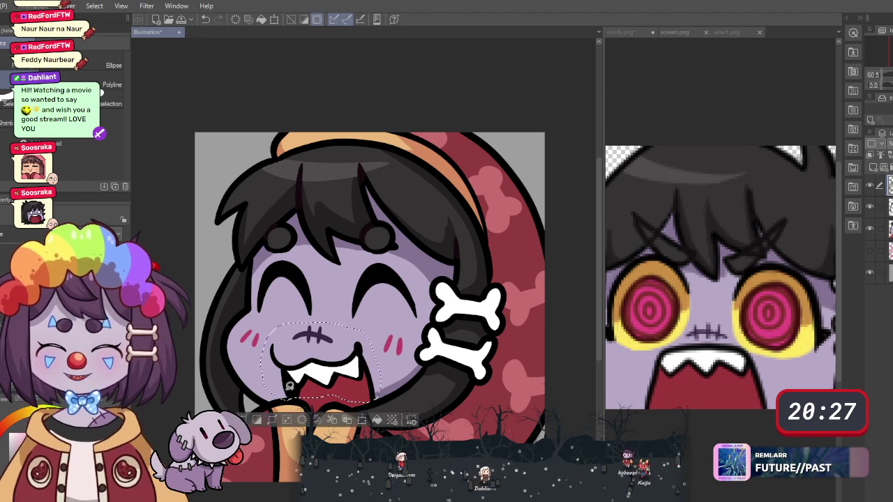
pyautogui.click(362, 420)
pyautogui.click(329, 421)
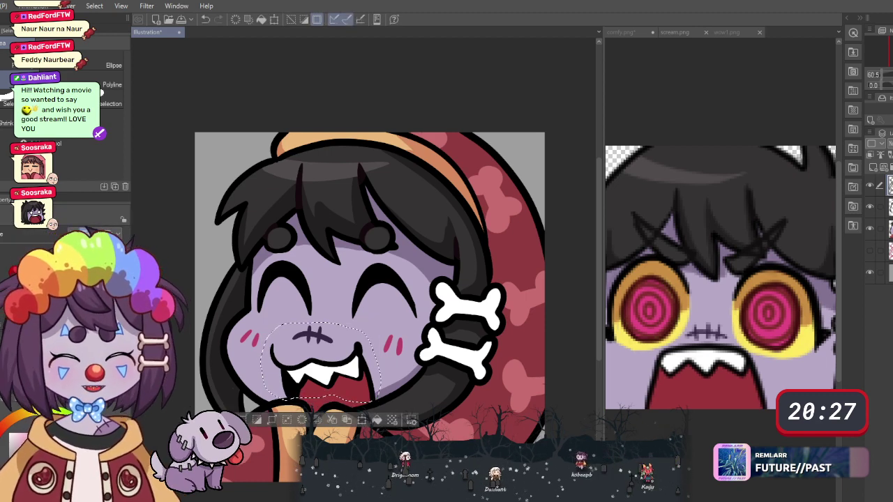
pyautogui.hotkey('ctrl', 't')
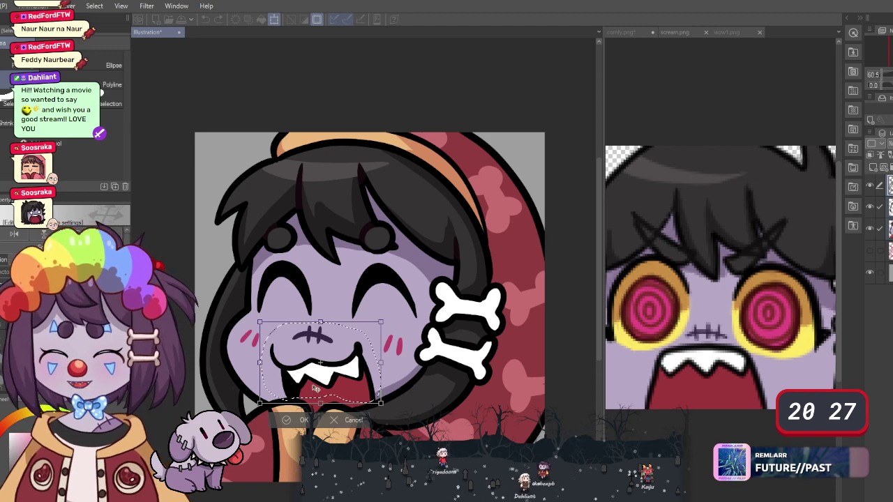
pyautogui.moveTo(315, 389)
pyautogui.mouseDown()
pyautogui.moveTo(315, 379)
pyautogui.moveTo(304, 385)
pyautogui.mouseUp()
pyautogui.click(299, 417)
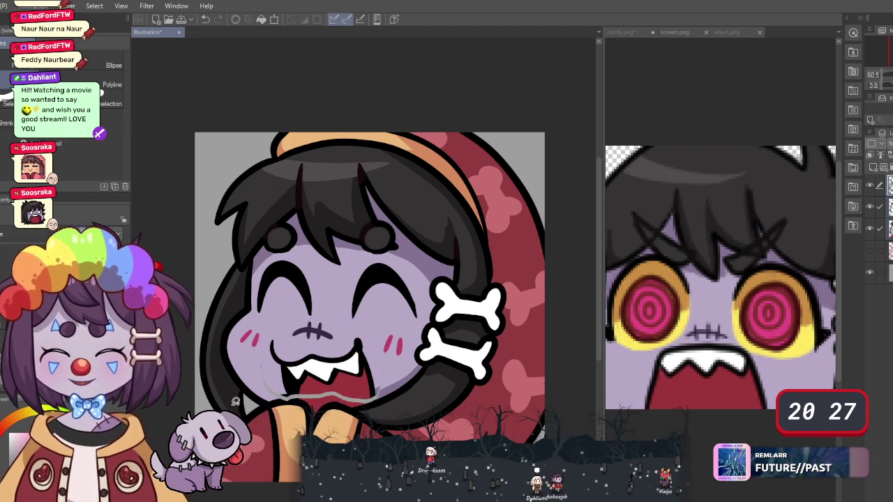
# - Select only the mouth below the stitched nose, move it slightly further up on all three layers and deselect
pyautogui.moveTo(293, 339); pyautogui.dragTo(357, 330)
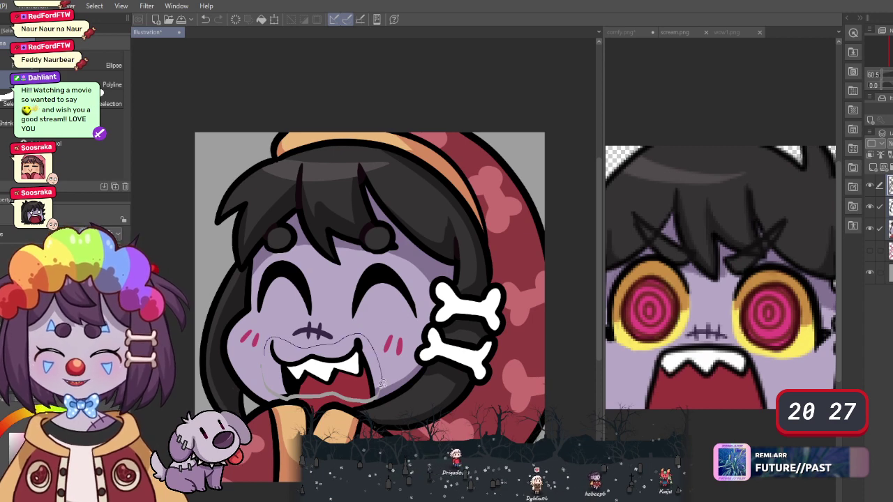
pyautogui.moveTo(278, 380); pyautogui.dragTo(273, 382)
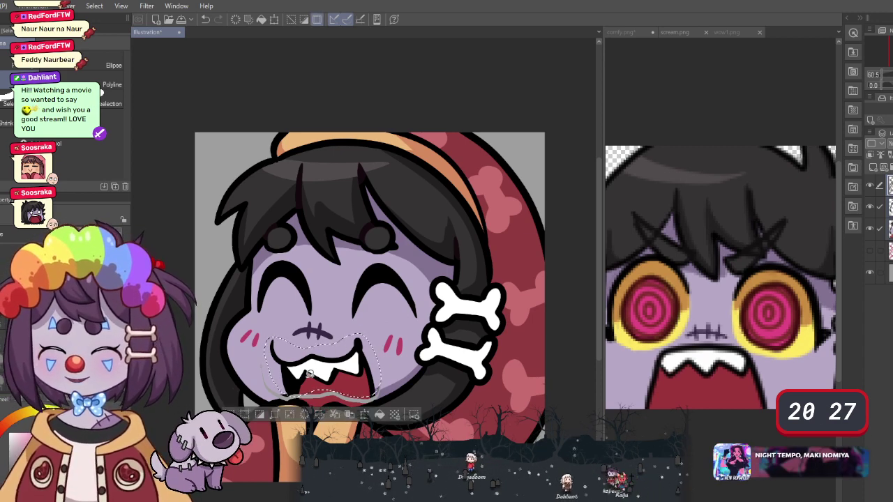
pyautogui.hotkey('ctrl', 't')
pyautogui.moveTo(310, 378); pyautogui.dragTo(312, 374)
pyautogui.click(280, 412)
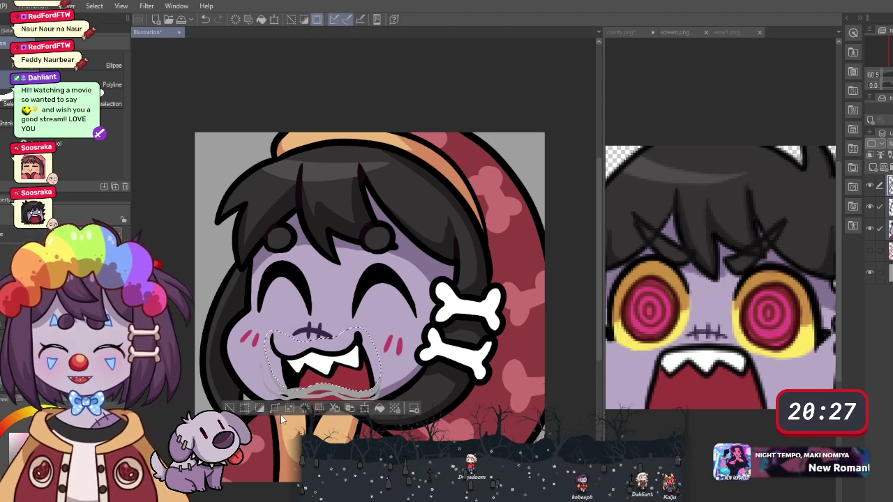
pyautogui.click(236, 404)
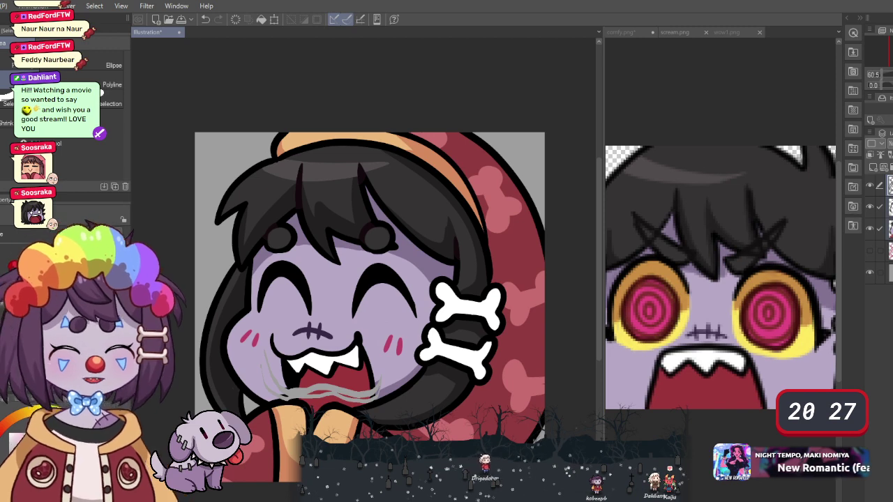
# - Hide the shading and colour layers, reconnect the broken mouth edges in black on the line-art layer and erase the stray bits
pyautogui.press('b')
pyautogui.scroll(2, 260, 359)
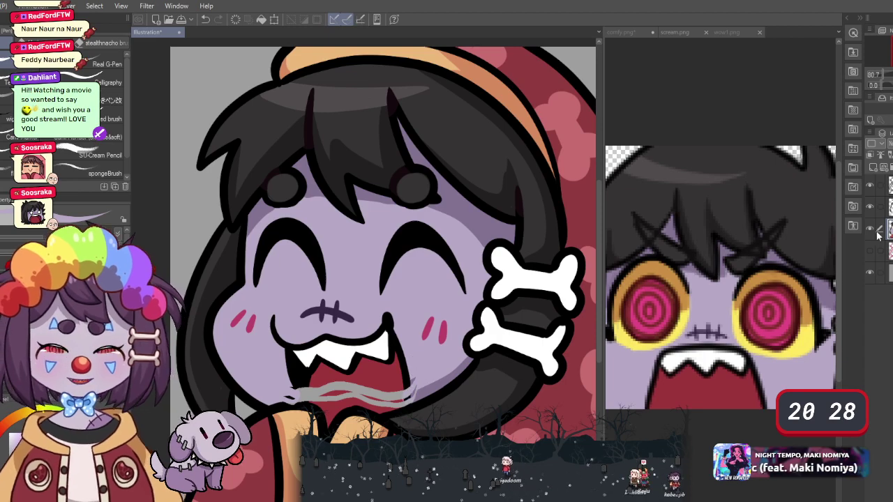
pyautogui.hotkey('alt', ']')
pyautogui.hotkey('alt', ']')
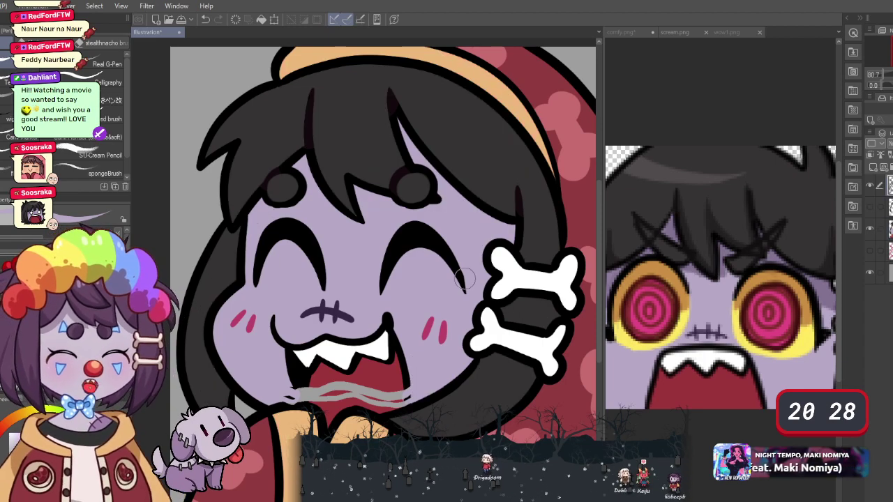
pyautogui.click(869, 229)
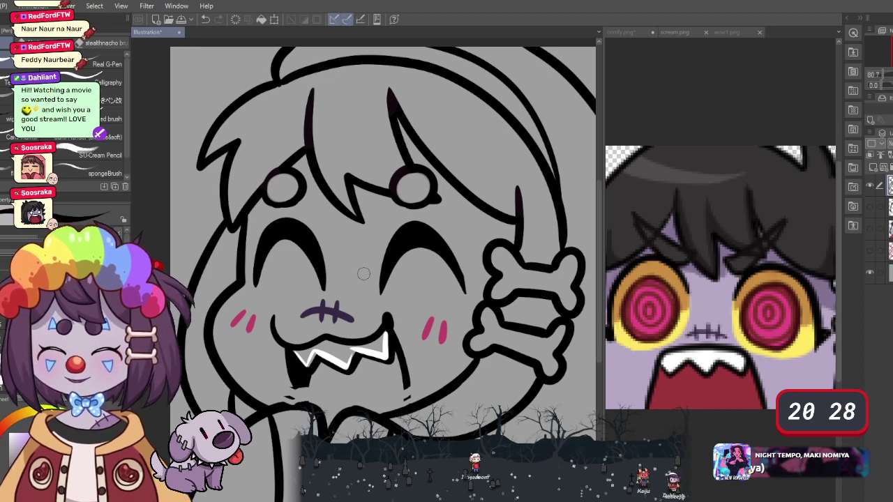
pyautogui.scroll(4, 283, 371)
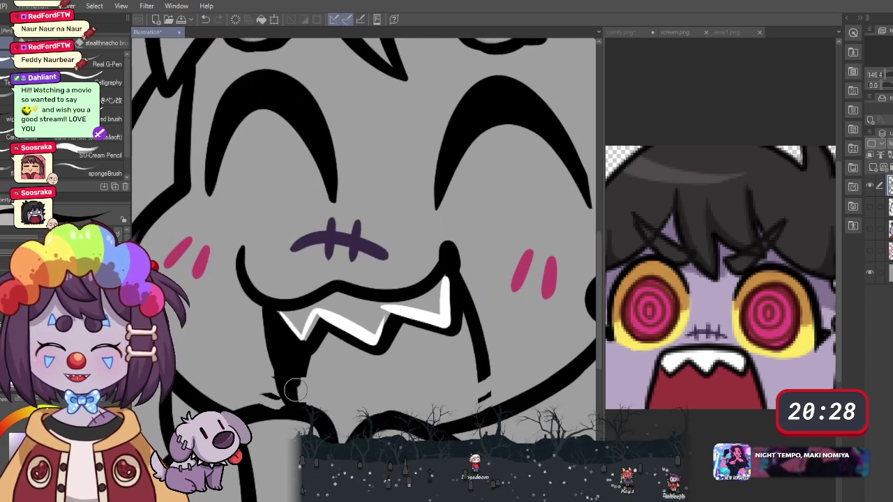
pyautogui.moveTo(486, 400); pyautogui.dragTo(478, 333)
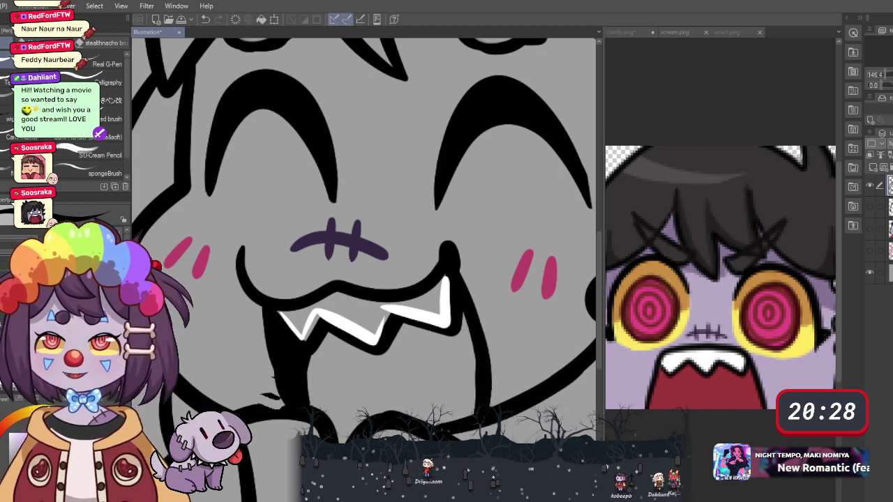
pyautogui.press('e')
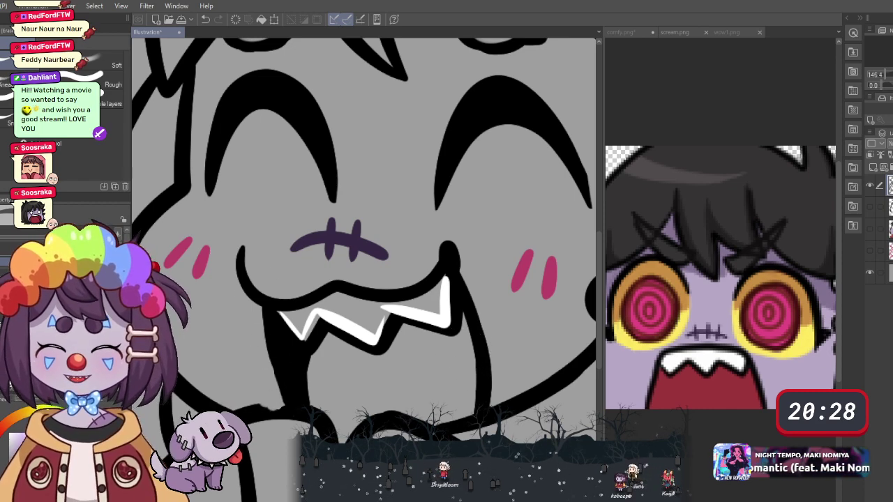
pyautogui.press('p')
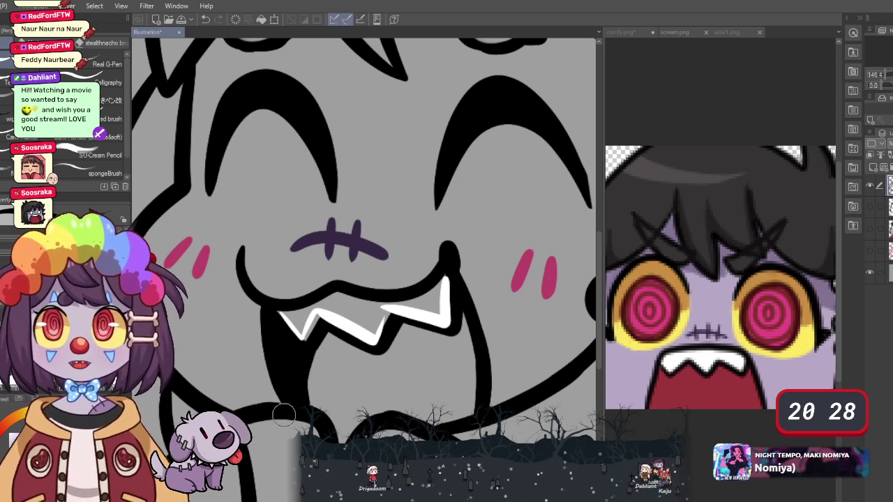
# - Show the shading and colour layers, erase stray shading beside the mouth and paint the grey gaps inside the mouth red
pyautogui.click(868, 207)
pyautogui.click(869, 229)
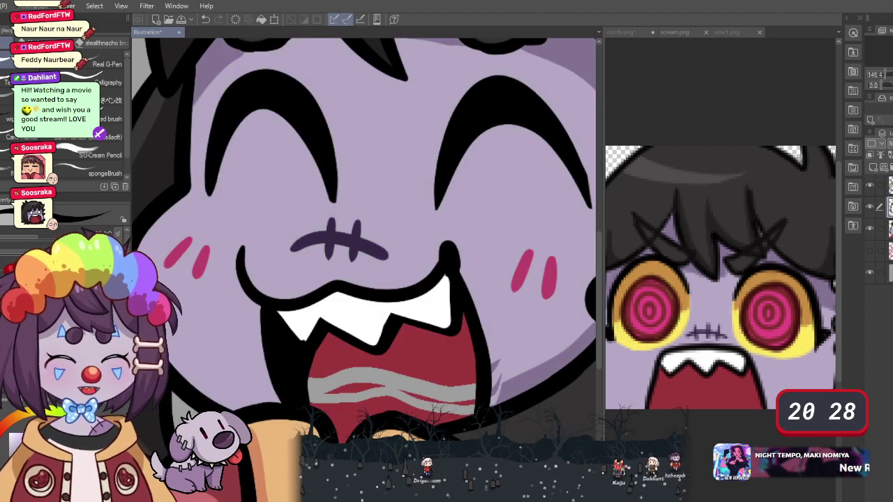
pyautogui.press('e')
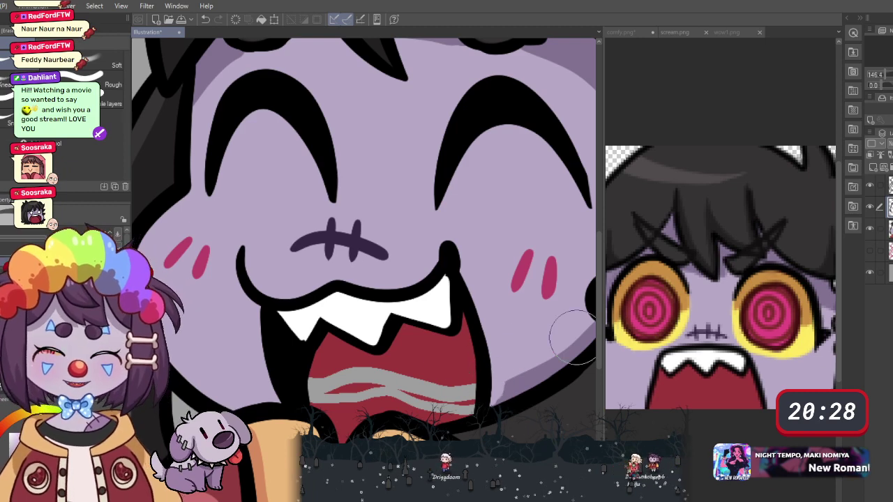
pyautogui.press('p')
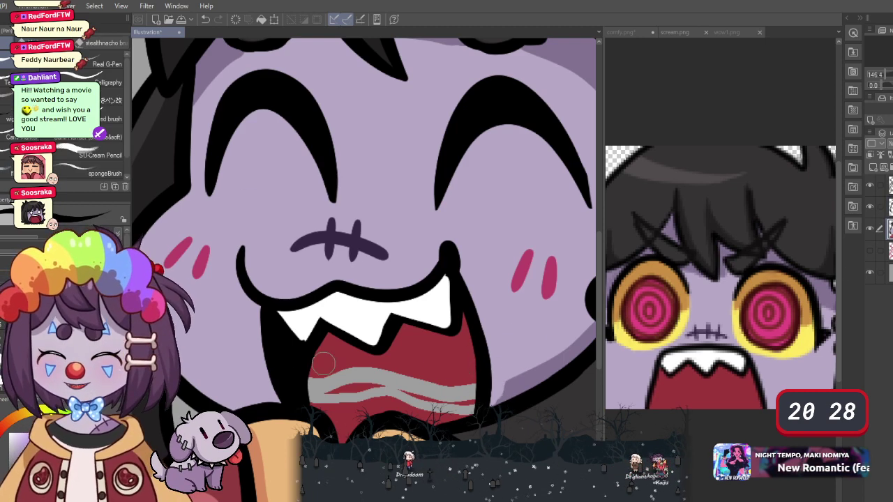
pyautogui.moveTo(318, 357)
pyautogui.mouseDown()
pyautogui.moveTo(364, 401)
pyautogui.moveTo(396, 395)
pyautogui.moveTo(403, 377)
pyautogui.moveTo(472, 399)
pyautogui.mouseUp()
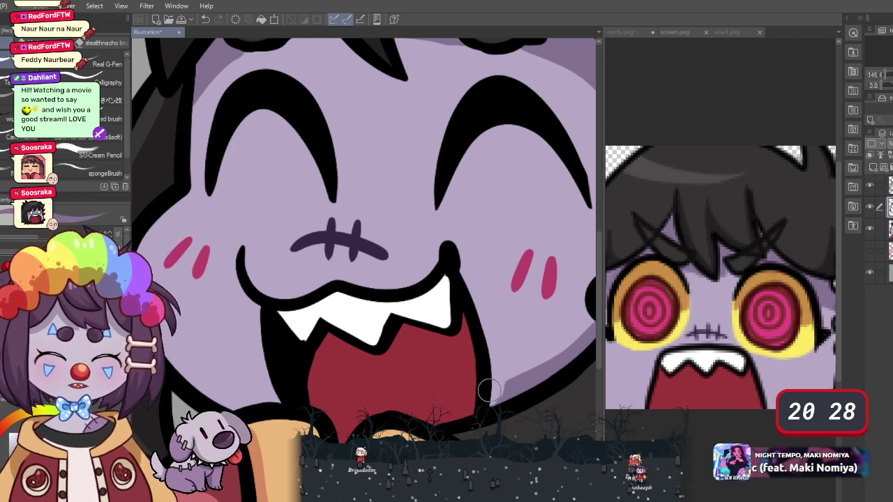
# - Shade the mouth interior with a darker red on the shading layer, leaving a rounded lighter tongue shape
pyautogui.scroll(-5, 430, 364)
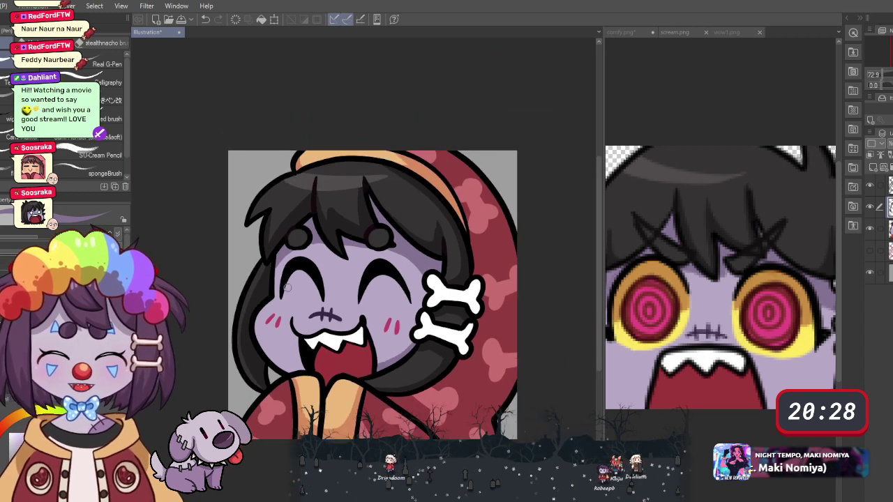
pyautogui.scroll(-6, 419, 374)
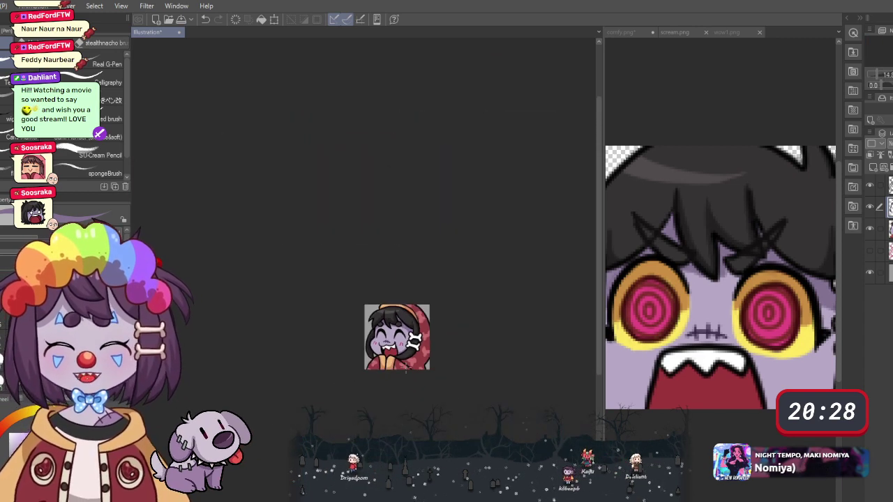
pyautogui.scroll(8, 419, 373)
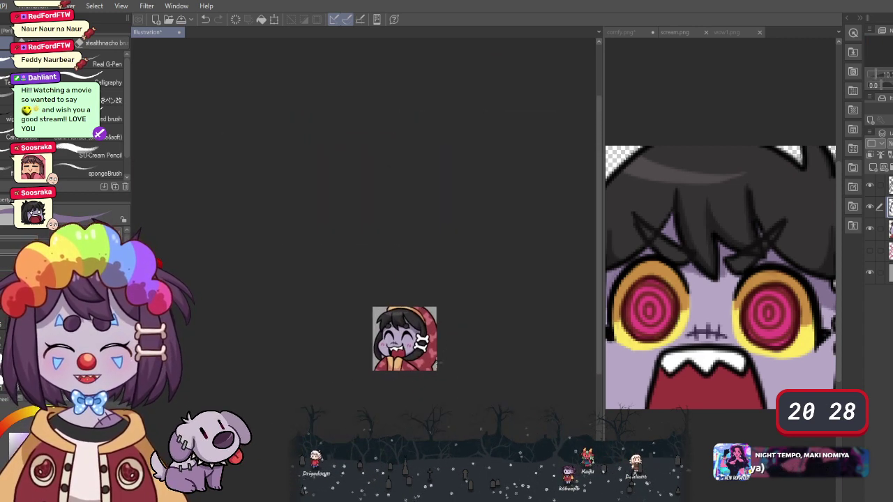
pyautogui.scroll(3, 388, 330)
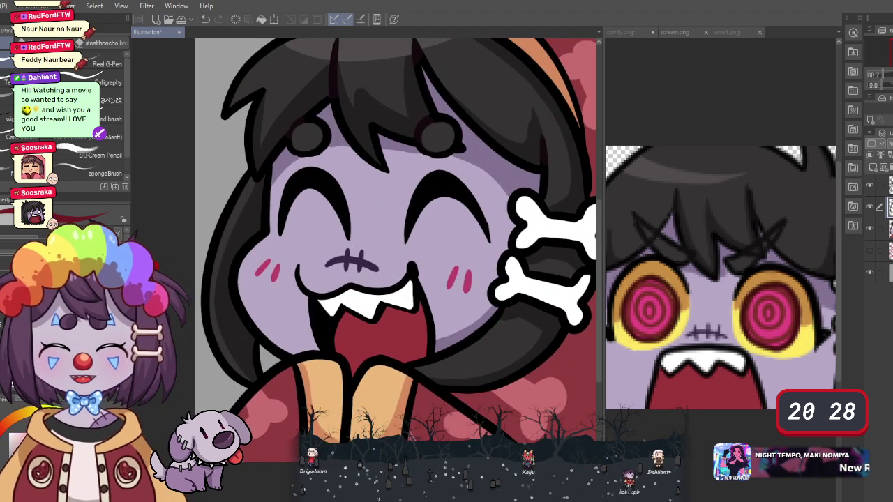
pyautogui.scroll(2, 373, 349)
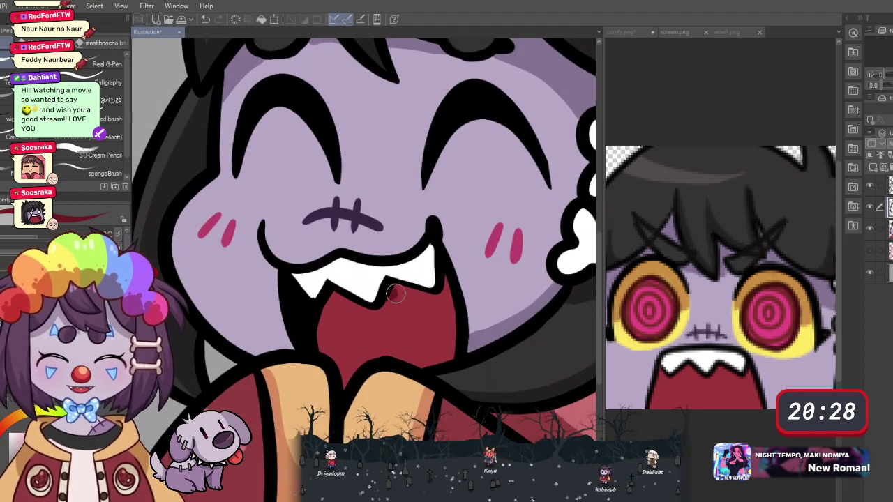
pyautogui.moveTo(395, 294)
pyautogui.mouseDown()
pyautogui.moveTo(427, 334)
pyautogui.moveTo(424, 366)
pyautogui.moveTo(435, 361)
pyautogui.moveTo(451, 351)
pyautogui.moveTo(447, 296)
pyautogui.moveTo(443, 318)
pyautogui.moveTo(402, 290)
pyautogui.mouseUp()
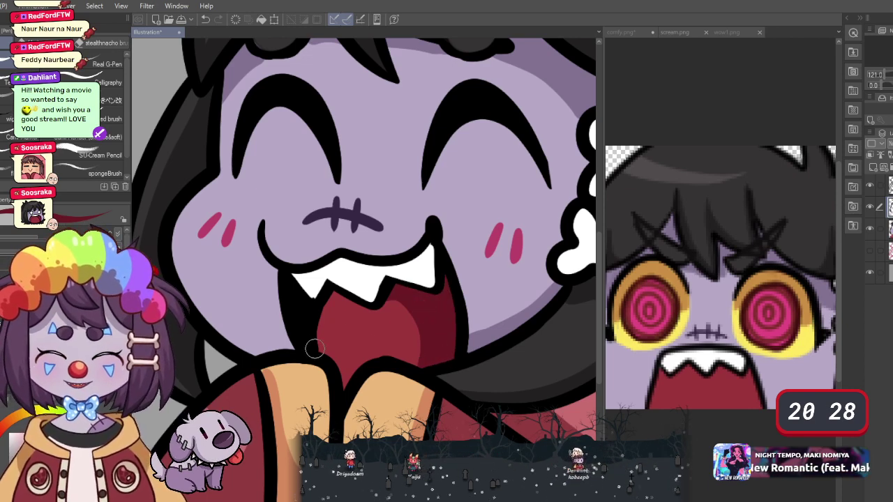
pyautogui.moveTo(329, 315)
pyautogui.mouseDown()
pyautogui.moveTo(412, 331)
pyautogui.moveTo(403, 311)
pyautogui.moveTo(330, 306)
pyautogui.moveTo(322, 348)
pyautogui.moveTo(349, 328)
pyautogui.moveTo(400, 353)
pyautogui.moveTo(393, 325)
pyautogui.moveTo(328, 339)
pyautogui.moveTo(389, 331)
pyautogui.mouseUp()
pyautogui.press('e')
pyautogui.scroll(-1, 322, 382)
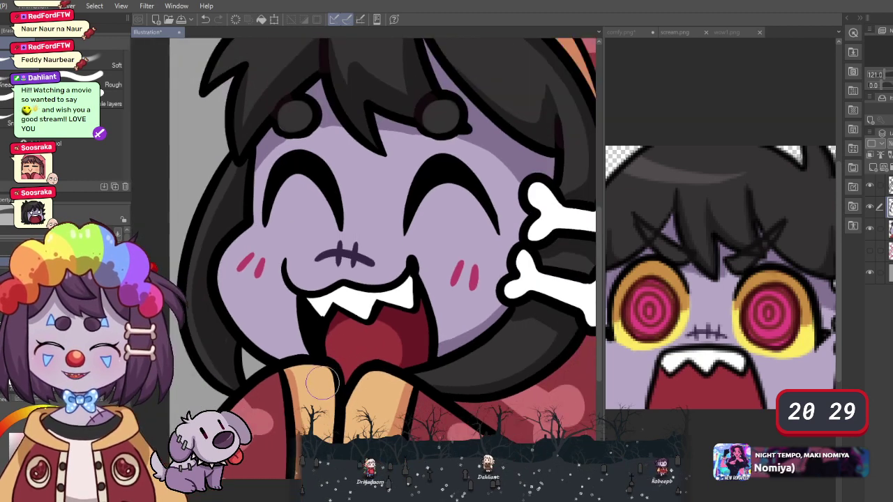
pyautogui.scroll(-6, 322, 382)
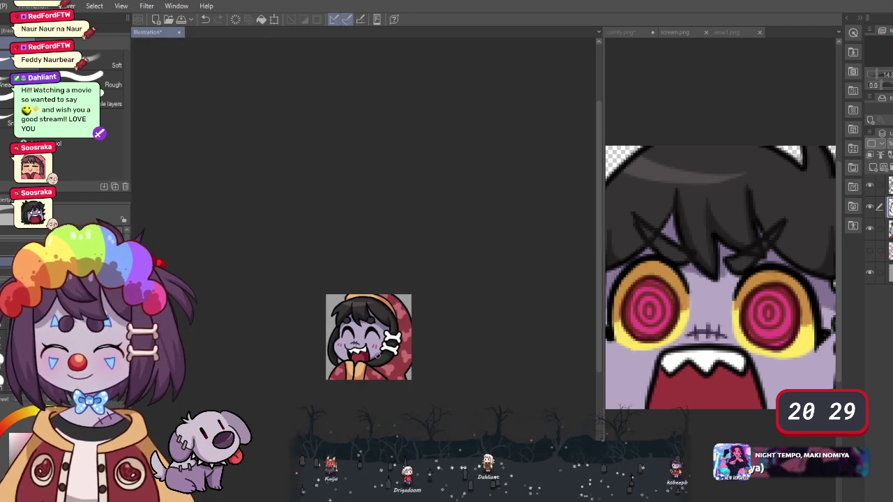
pyautogui.scroll(5, 376, 352)
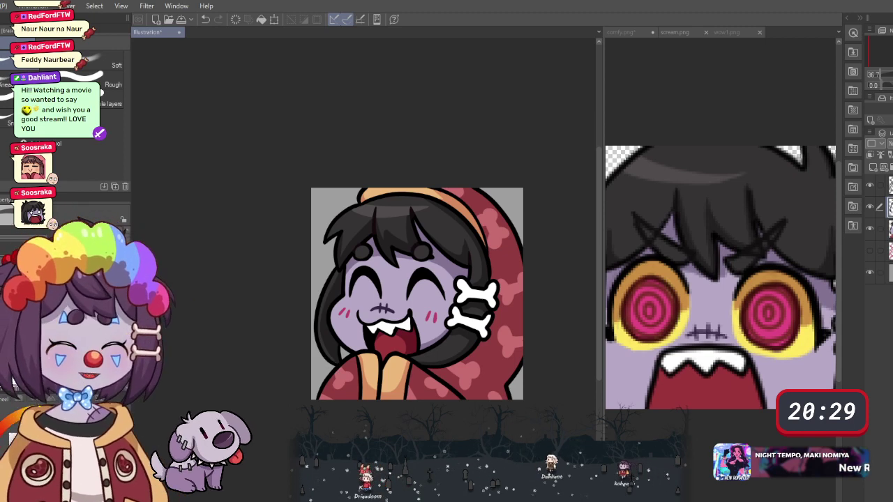
pyautogui.scroll(1, 502, 223)
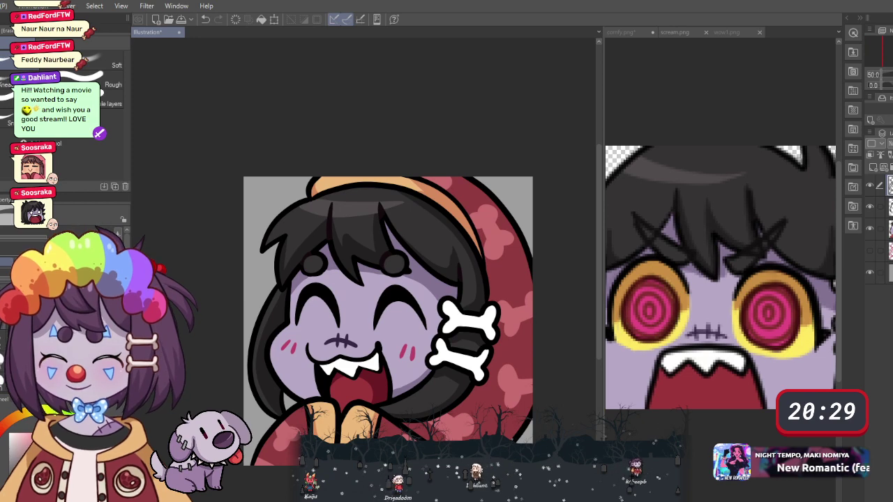
# - Tint the centre line between the two tan jacket trims below the mouth dark red with the pen
pyautogui.press('p')
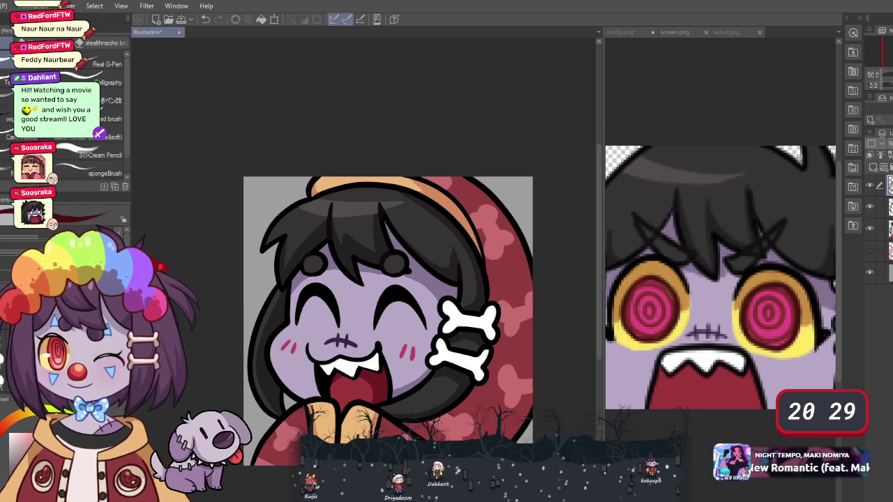
pyautogui.scroll(3, 414, 171)
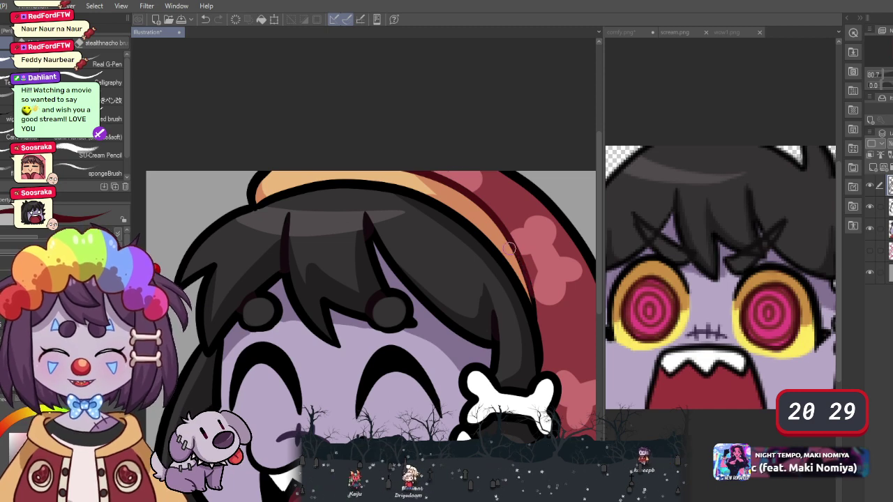
pyautogui.scroll(-3, 350, 178)
pyautogui.scroll(4, 383, 403)
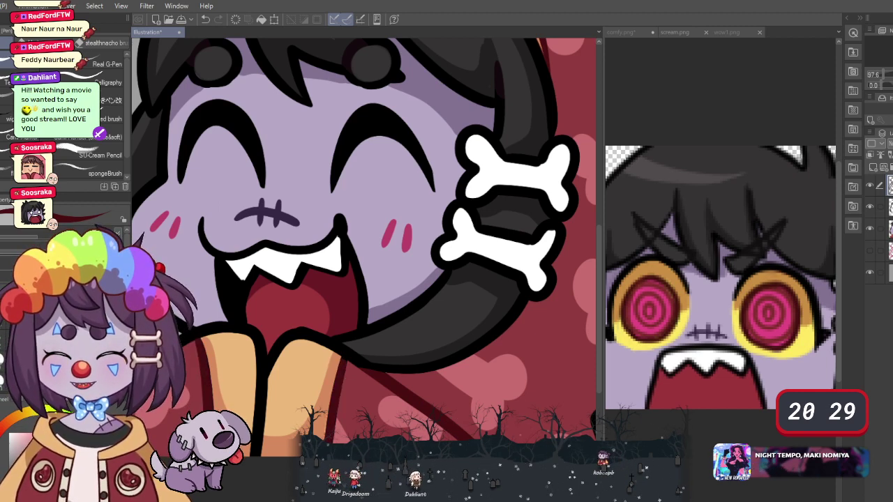
pyautogui.moveTo(253, 375); pyautogui.dragTo(281, 417)
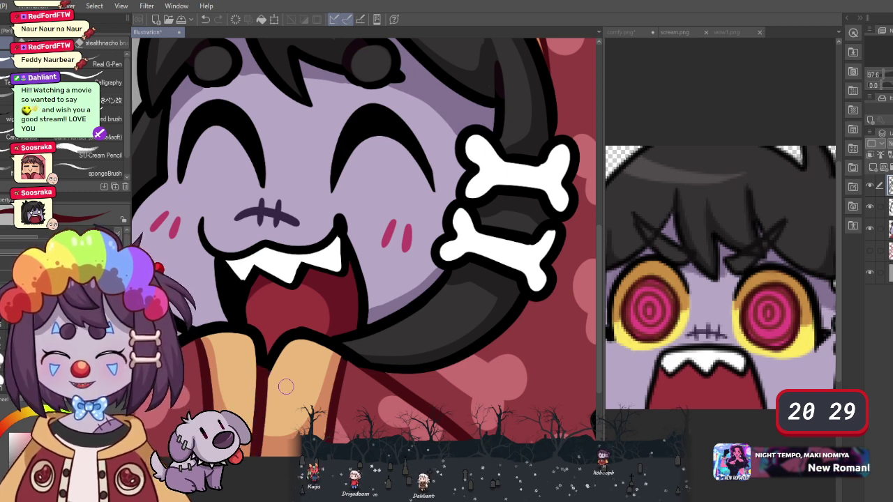
pyautogui.scroll(-5, 286, 386)
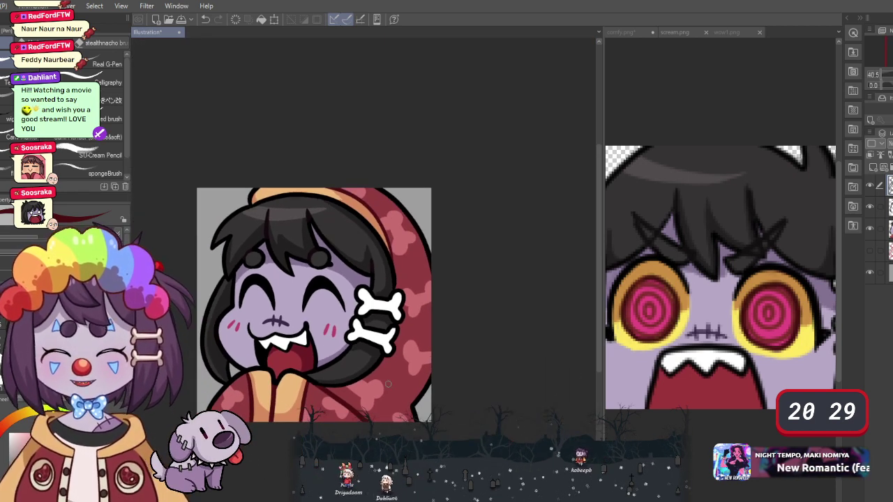
pyautogui.scroll(-2, 388, 384)
pyautogui.scroll(1, 315, 373)
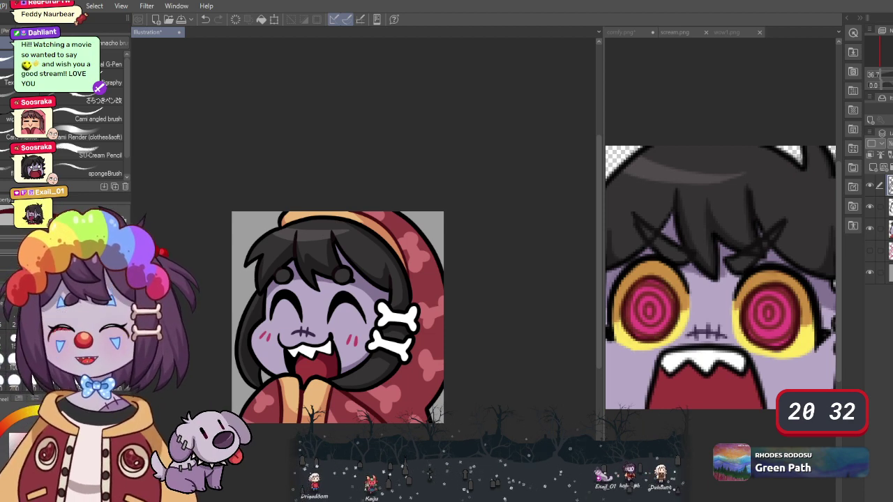
# - Return to the hooded emote illustration and hide its grey background layer, leaving the canvas background transparent
pyautogui.scroll(-3, 735, 206)
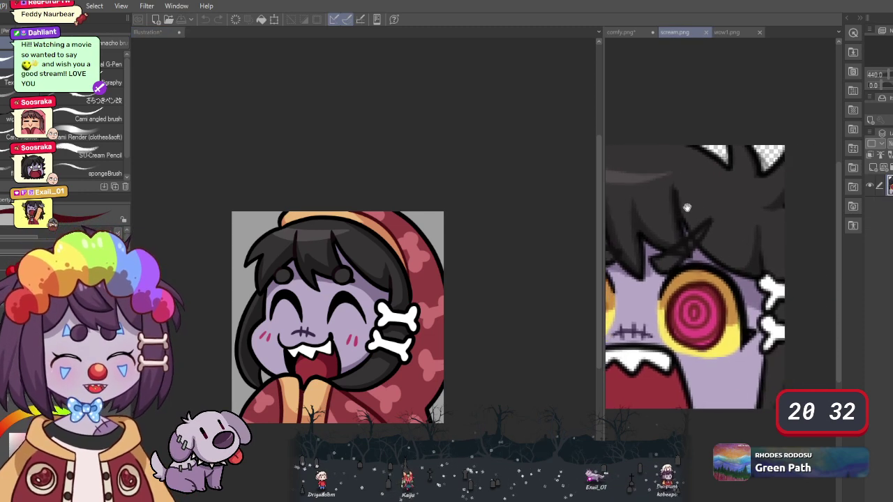
pyautogui.scroll(-2, 735, 206)
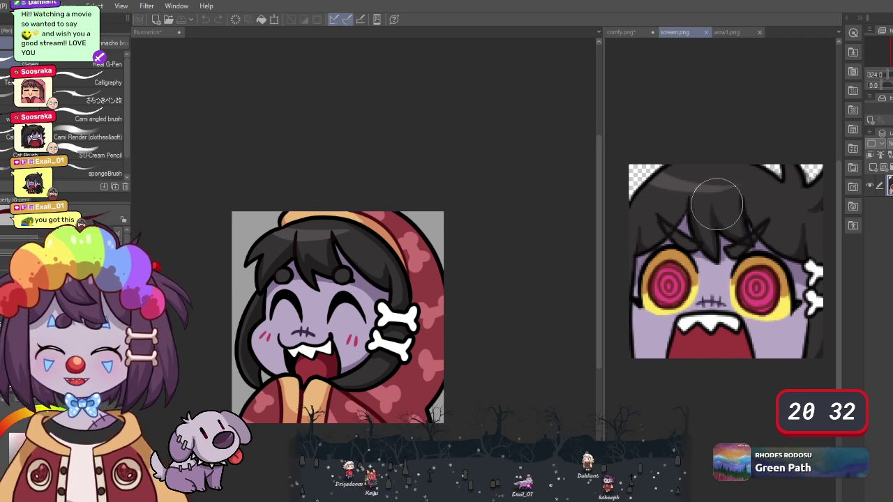
pyautogui.click(461, 323)
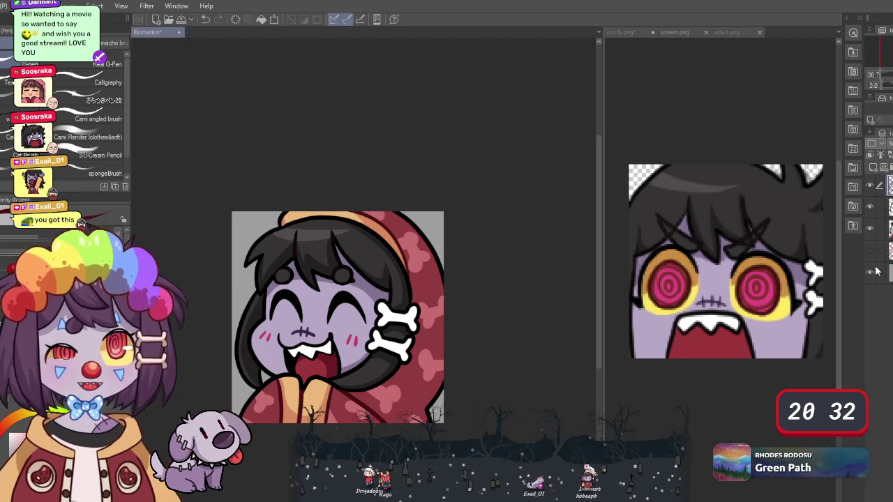
pyautogui.click(870, 270)
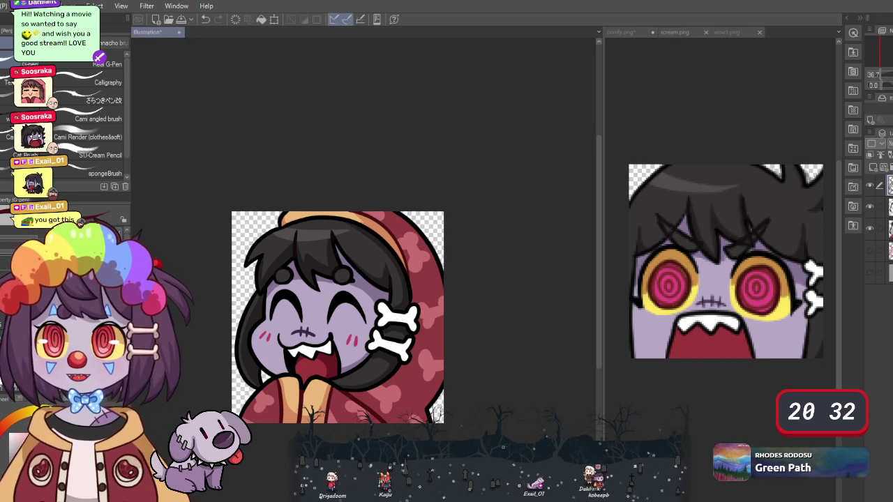